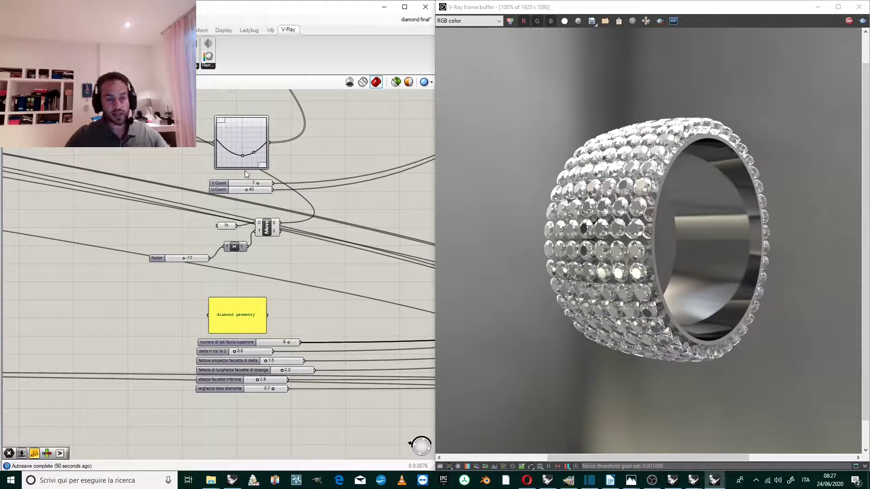
- Lower the vertex of the Graph Mapper's parabola slightly to reshape the ring's profile
{"action": "scroll", "coordinate": [227, 122], "scroll_direction": "up", "scroll_amount": 2}
{"action": "scroll", "coordinate": [245, 127], "scroll_direction": "up", "scroll_amount": 4}
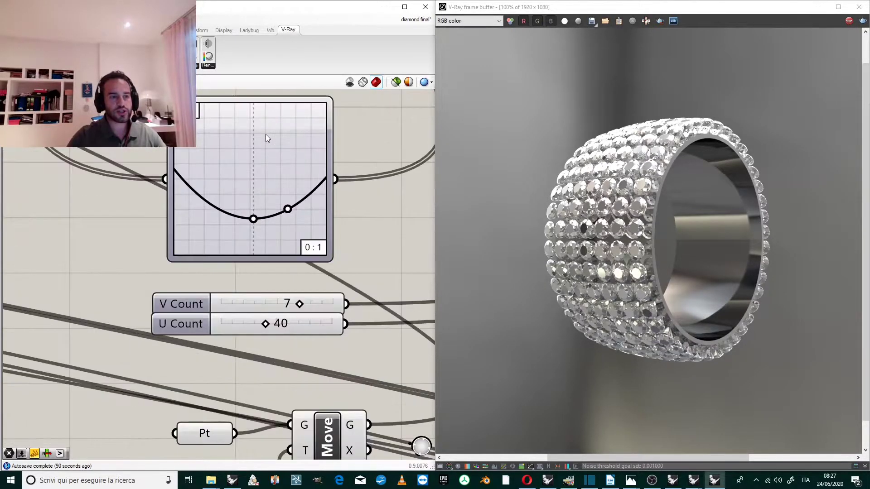
{"action": "left_click", "coordinate": [254, 220]}
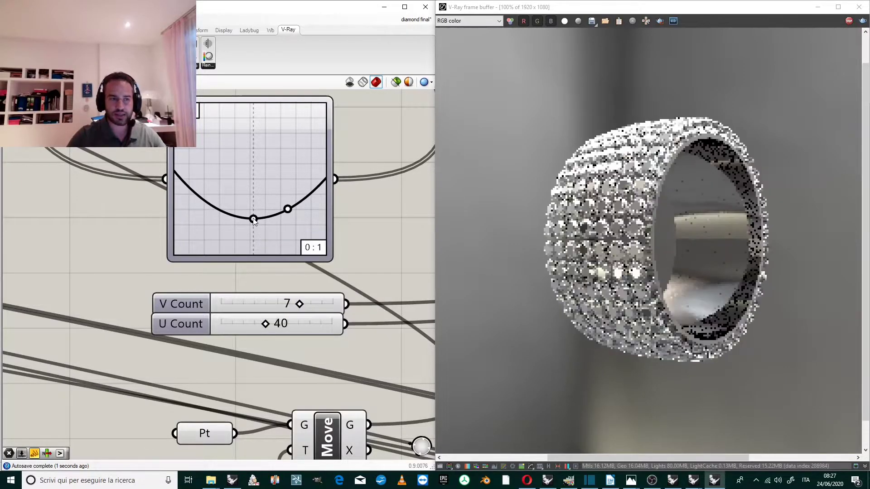
{"action": "left_click_drag", "start_coordinate": [253, 220], "coordinate": [255, 226]}
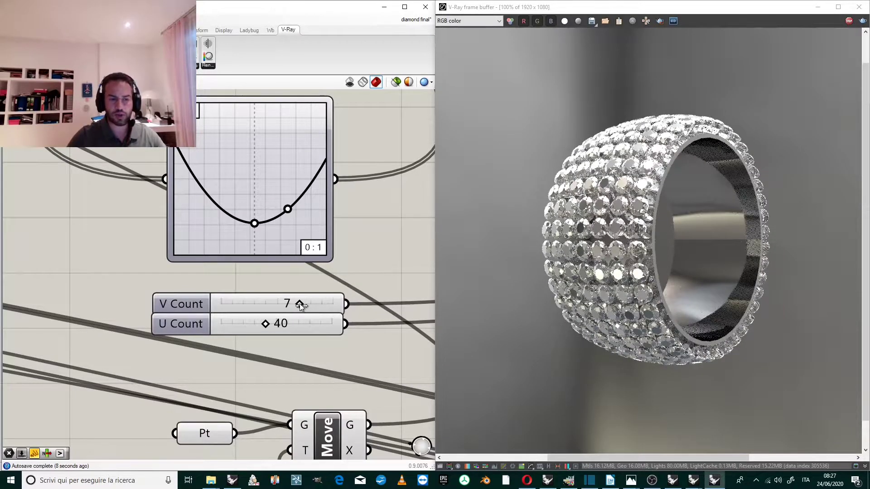
- Set the V Count of the diamond grid to 9
{"action": "left_click_drag", "start_coordinate": [304, 304], "coordinate": [309, 306]}
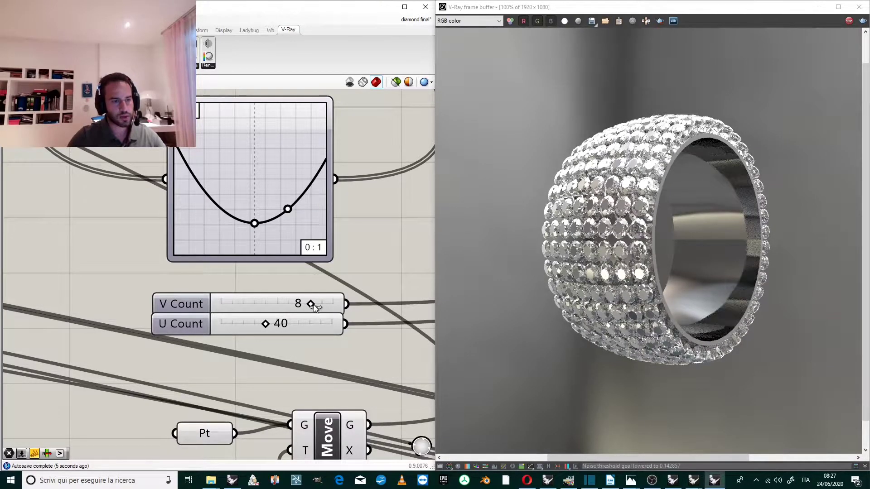
{"action": "left_click_drag", "start_coordinate": [320, 306], "coordinate": [330, 304]}
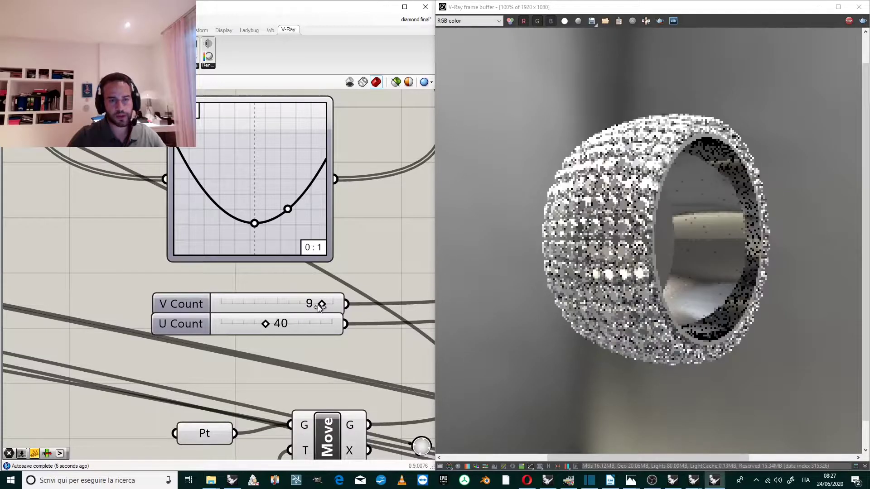
- Set the diamond geometry parameter "numero di lati faccia superiore" to 9
{"action": "scroll", "coordinate": [303, 148], "scroll_direction": "down", "scroll_amount": 2}
{"action": "scroll", "coordinate": [302, 148], "scroll_direction": "down", "scroll_amount": 4}
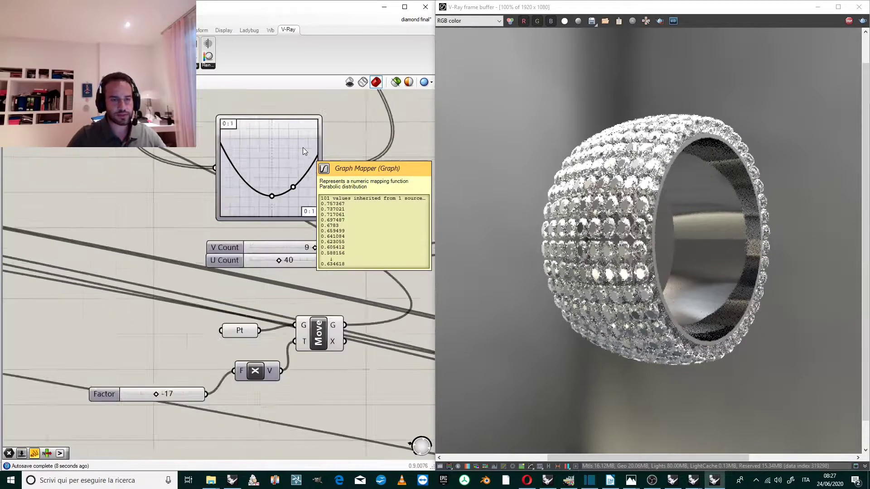
{"action": "scroll", "coordinate": [319, 327], "scroll_direction": "up", "scroll_amount": 5}
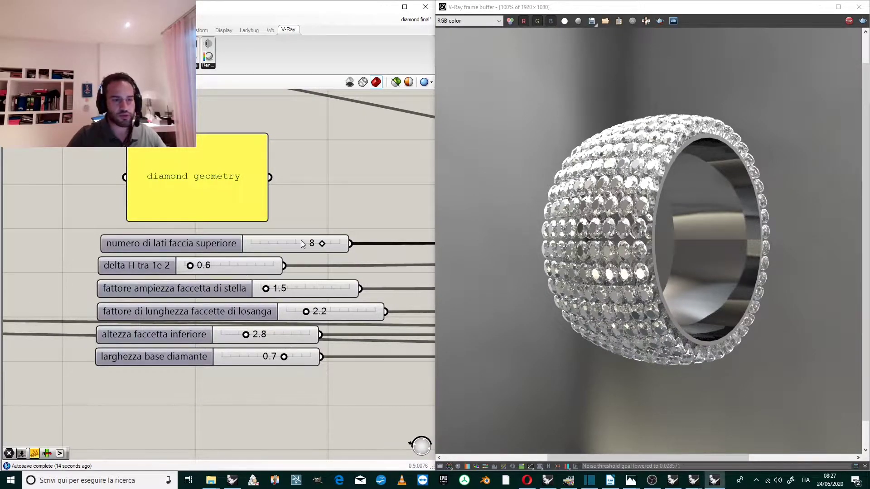
{"action": "scroll", "coordinate": [321, 245], "scroll_direction": "up", "scroll_amount": 1}
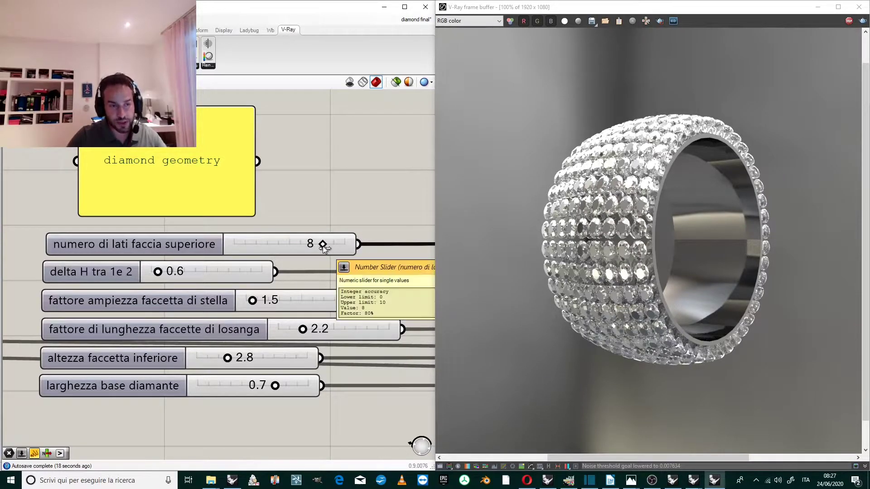
{"action": "left_click_drag", "start_coordinate": [330, 244], "coordinate": [333, 244]}
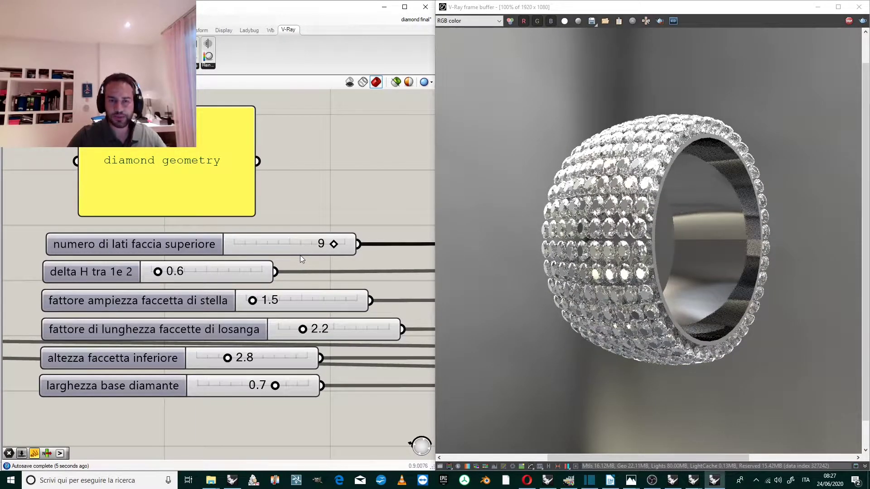
- Increase slightly the Factor of the X vector that feeds the Move component's translation
{"action": "scroll", "coordinate": [329, 241], "scroll_direction": "down", "scroll_amount": 4}
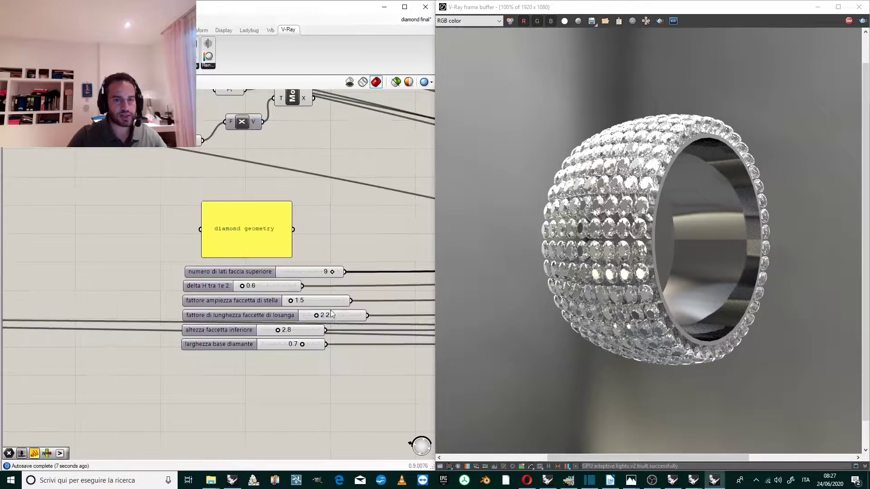
{"action": "scroll", "coordinate": [248, 162], "scroll_direction": "up", "scroll_amount": 3}
{"action": "scroll", "coordinate": [227, 229], "scroll_direction": "up", "scroll_amount": 2}
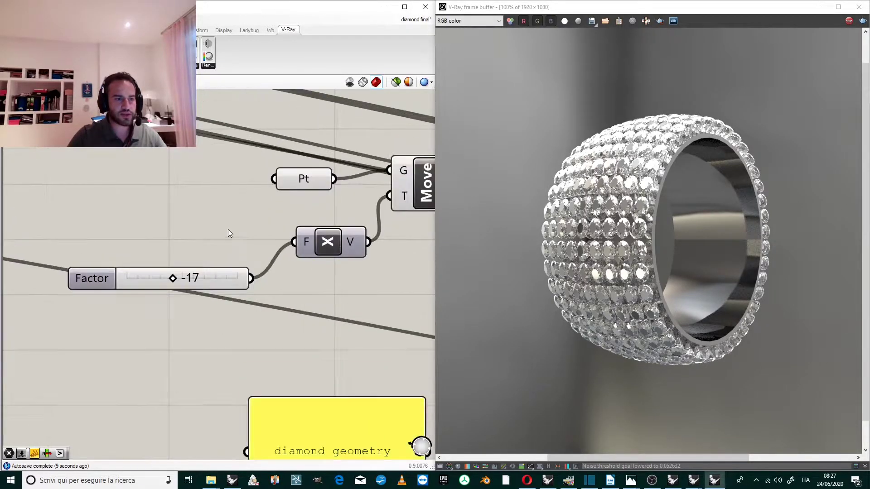
{"action": "mouse_move", "coordinate": [172, 278]}
{"action": "left_mouse_down"}
{"action": "mouse_move", "coordinate": [143, 279]}
{"action": "mouse_move", "coordinate": [174, 279]}
{"action": "left_mouse_up"}
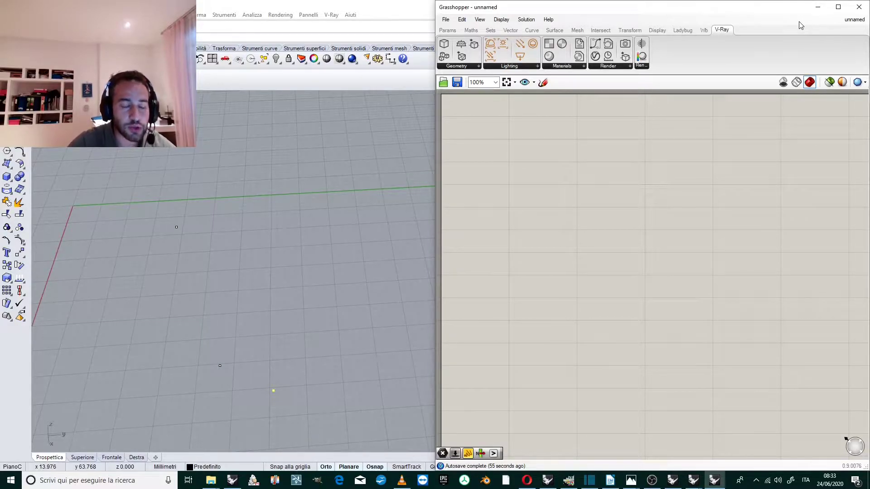
- Open the definition diamond final.gh from the diamante folder on the Desktop
{"action": "left_click", "coordinate": [446, 21]}
{"action": "left_click", "coordinate": [474, 42]}
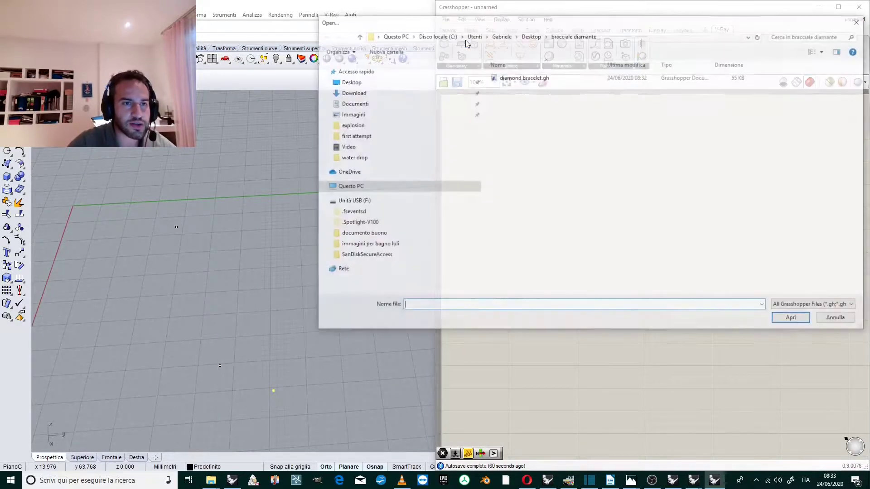
{"action": "left_click", "coordinate": [520, 78]}
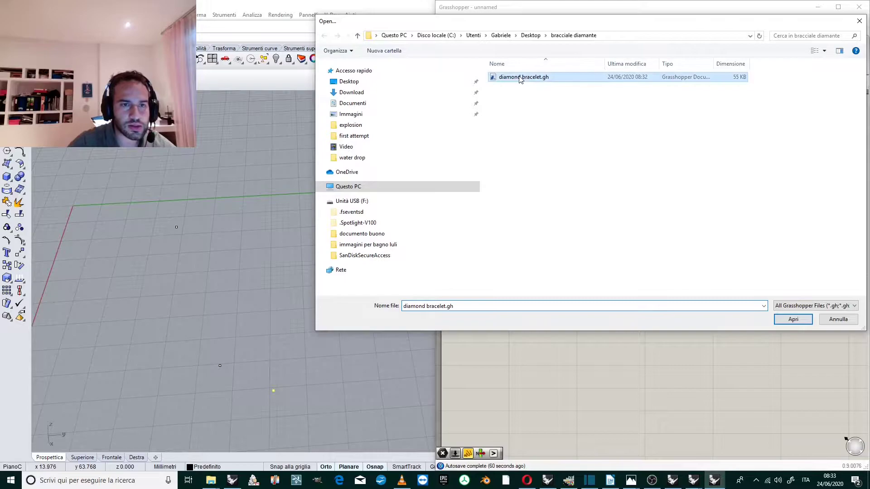
{"action": "left_click", "coordinate": [530, 36]}
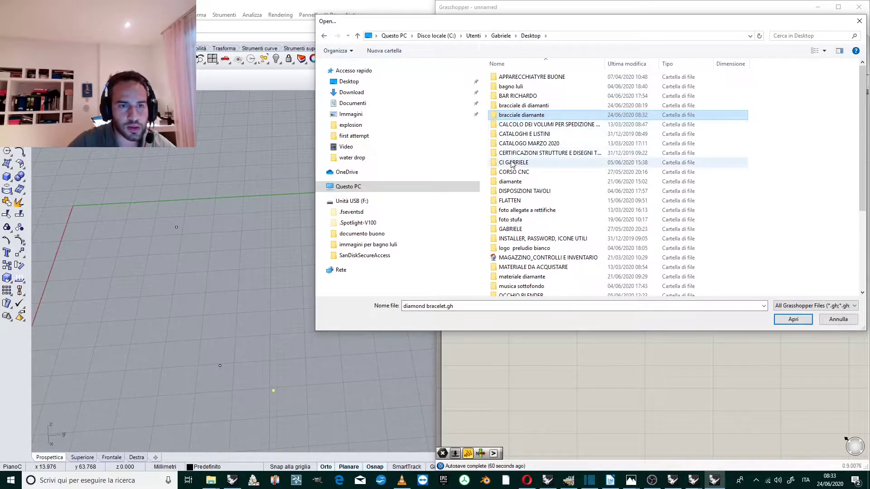
{"action": "double_click", "coordinate": [511, 181]}
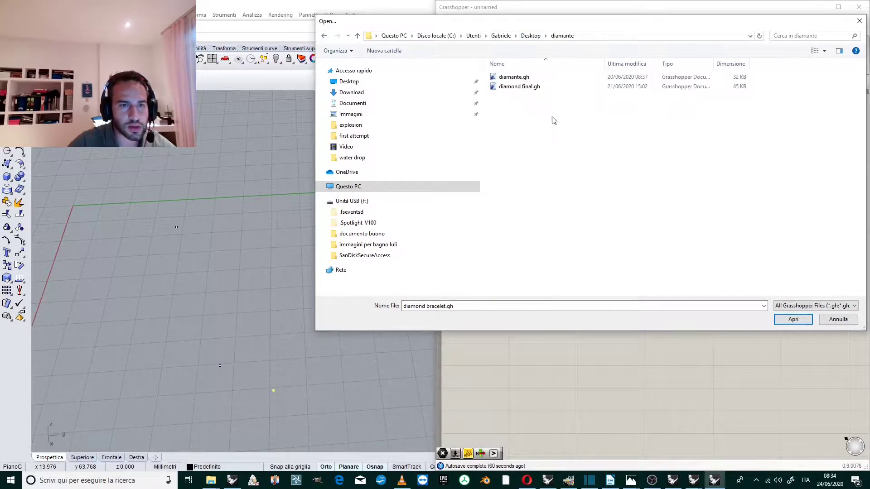
{"action": "left_click", "coordinate": [524, 86]}
{"action": "left_click", "coordinate": [793, 319]}
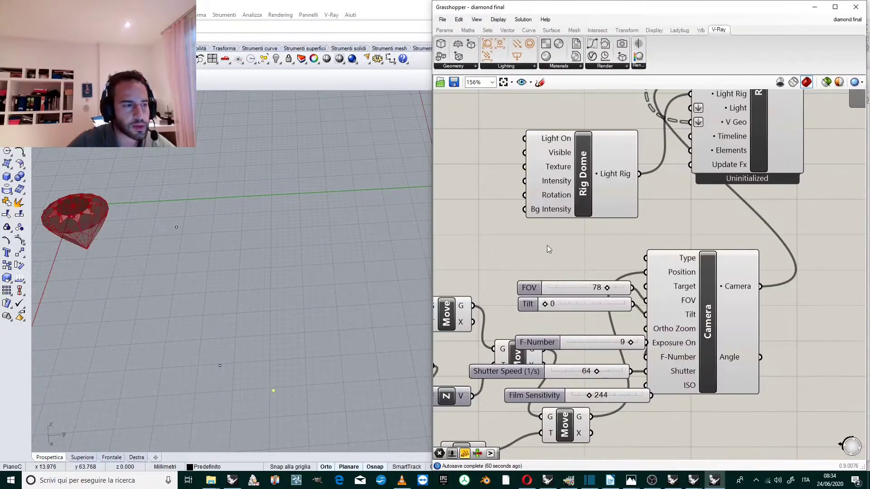
- Add a Surface parameter near the diamante parameter and connect diamante's output to it
{"action": "scroll", "coordinate": [123, 201], "scroll_direction": "up", "scroll_amount": 5}
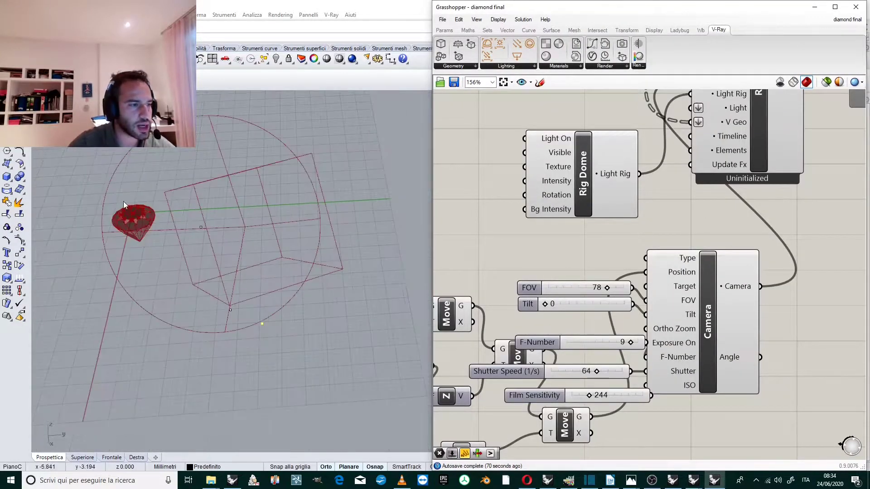
{"action": "scroll", "coordinate": [622, 272], "scroll_direction": "down", "scroll_amount": 3}
{"action": "scroll", "coordinate": [580, 245], "scroll_direction": "down", "scroll_amount": 2}
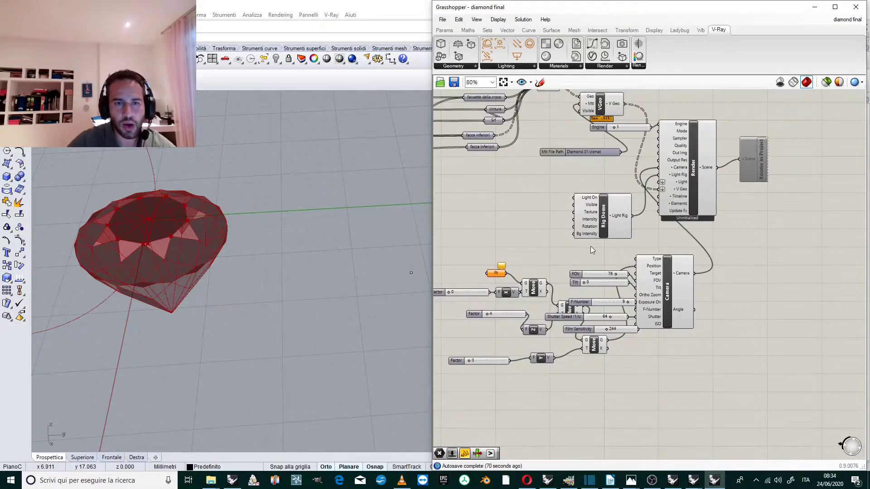
{"action": "scroll", "coordinate": [555, 139], "scroll_direction": "up", "scroll_amount": 6}
{"action": "scroll", "coordinate": [555, 144], "scroll_direction": "down", "scroll_amount": 1}
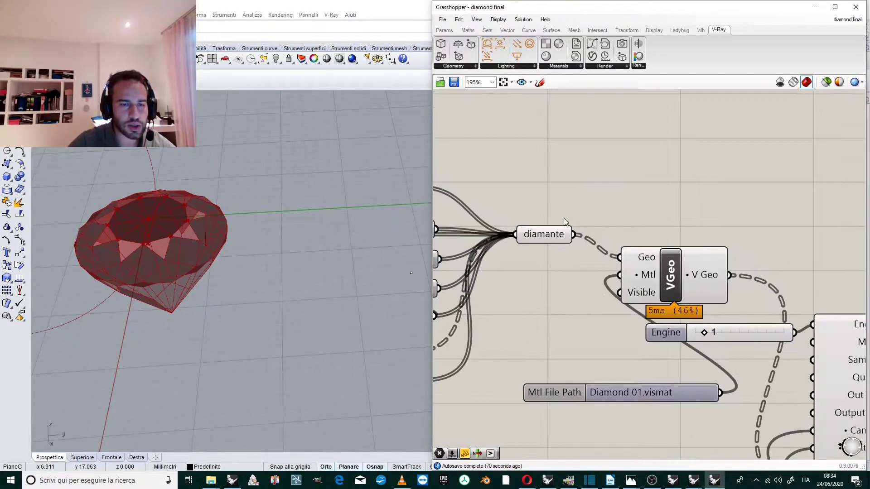
{"action": "scroll", "coordinate": [576, 206], "scroll_direction": "up", "scroll_amount": 3}
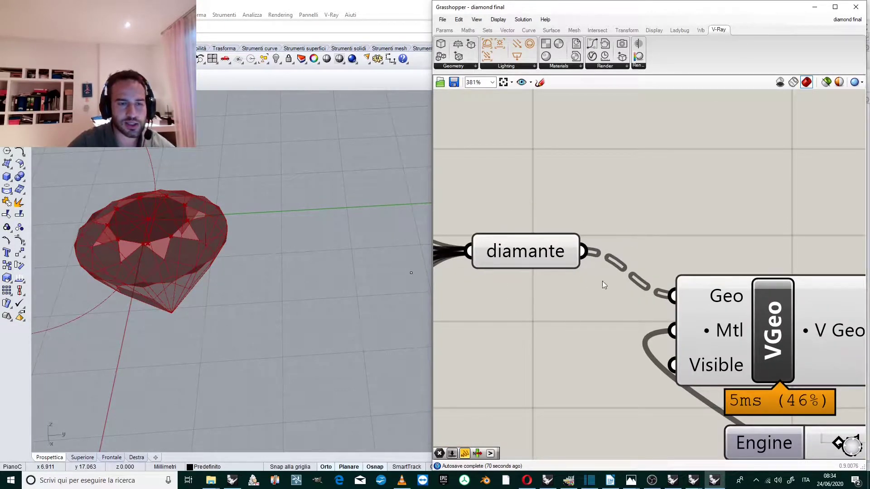
{"action": "scroll", "coordinate": [536, 232], "scroll_direction": "down", "scroll_amount": 1}
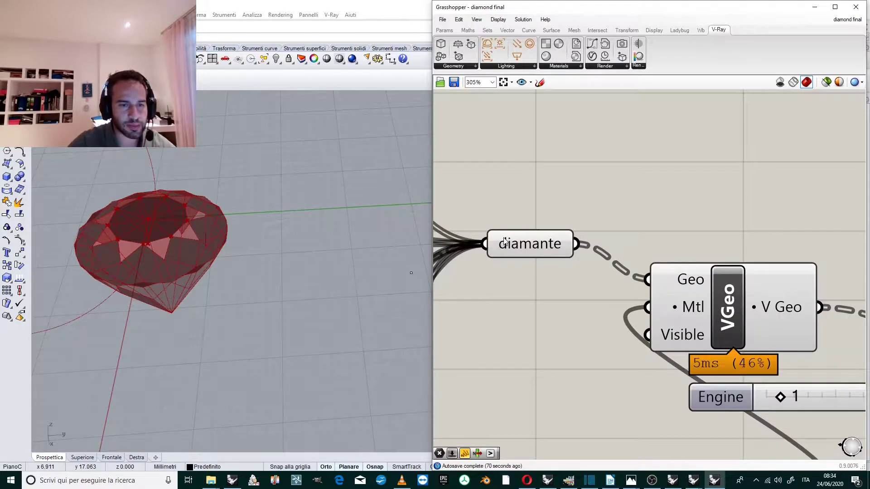
{"action": "double_click", "coordinate": [644, 181]}
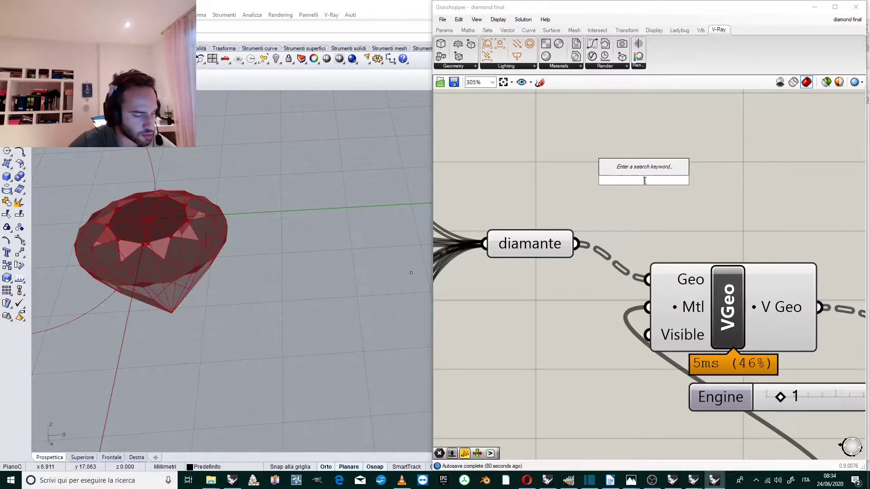
{"action": "type", "text": "srf"}
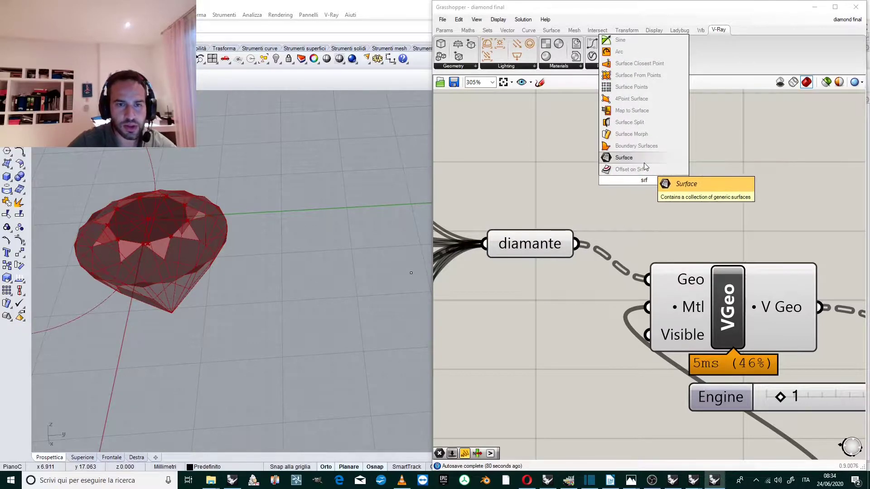
{"action": "left_click", "coordinate": [635, 158]}
{"action": "left_click_drag", "start_coordinate": [577, 243], "coordinate": [606, 180]}
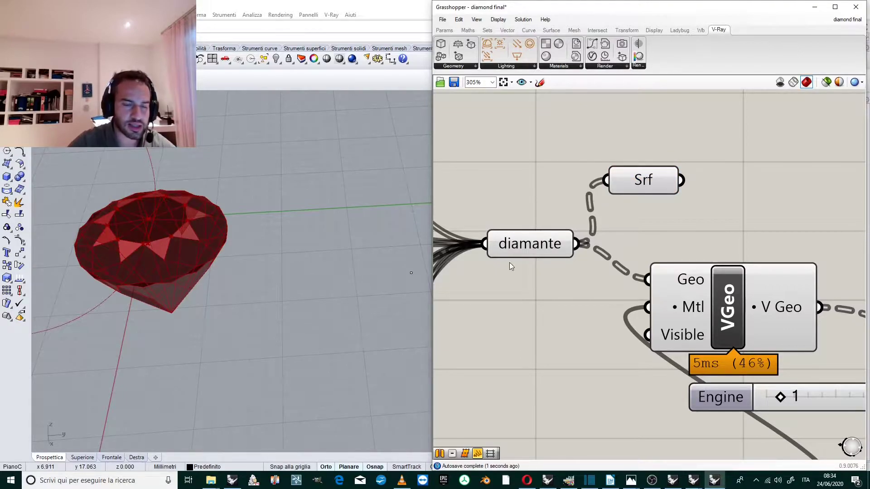
- Move the new Surface parameter far to the right of the existing definition, onto empty canvas
{"action": "left_click", "coordinate": [660, 180]}
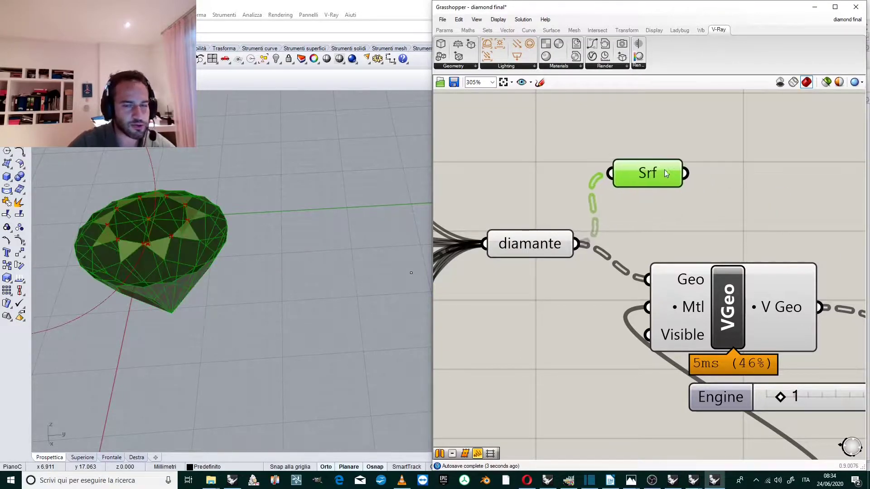
{"action": "scroll", "coordinate": [652, 179], "scroll_direction": "down", "scroll_amount": 5}
{"action": "left_click_drag", "start_coordinate": [642, 178], "coordinate": [800, 179]}
- Rename the new Surface parameter as diamond
{"action": "scroll", "coordinate": [800, 181], "scroll_direction": "up", "scroll_amount": 5}
{"action": "scroll", "coordinate": [790, 206], "scroll_direction": "up", "scroll_amount": 2}
{"action": "scroll", "coordinate": [750, 227], "scroll_direction": "down", "scroll_amount": 1}
{"action": "scroll", "coordinate": [664, 208], "scroll_direction": "up", "scroll_amount": 3}
{"action": "right_click", "coordinate": [670, 228]}
{"action": "left_click", "coordinate": [684, 230]}
{"action": "type", "text": "d"}
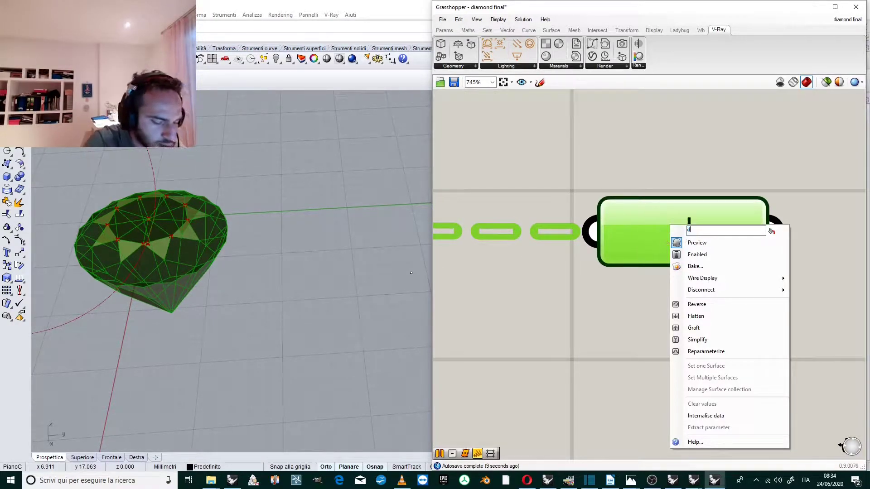
{"action": "type", "text": "iamond"}
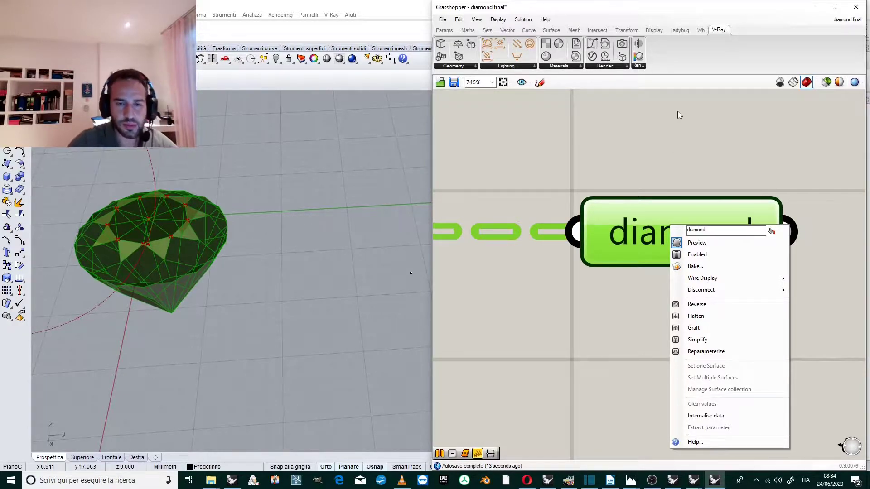
{"action": "left_click", "coordinate": [553, 181]}
- Add an empty Point parameter on the free canvas to the right of the diamond parameter
{"action": "scroll", "coordinate": [553, 181], "scroll_direction": "down", "scroll_amount": 5}
{"action": "scroll", "coordinate": [583, 191], "scroll_direction": "up", "scroll_amount": 2}
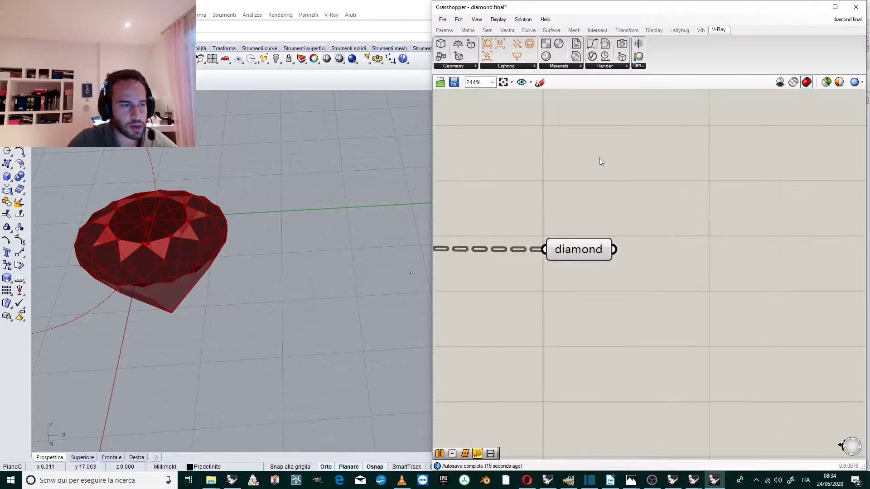
{"action": "scroll", "coordinate": [200, 305], "scroll_direction": "down", "scroll_amount": 3}
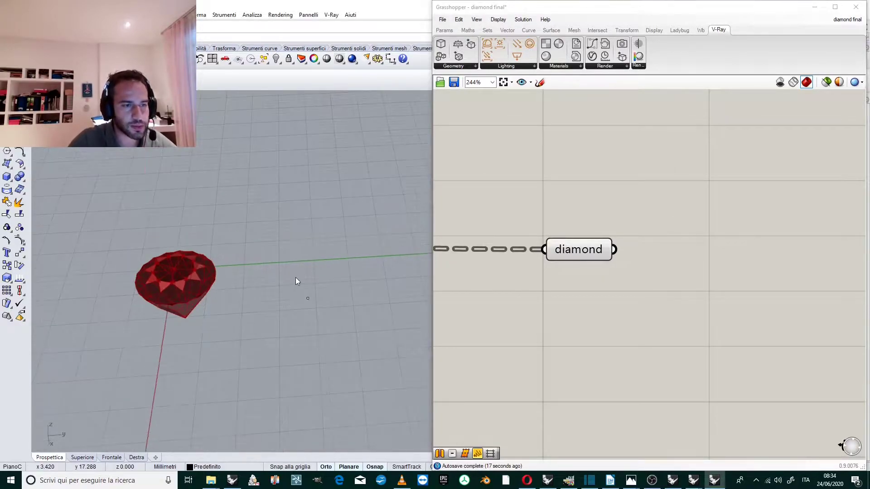
{"action": "scroll", "coordinate": [295, 278], "scroll_direction": "up", "scroll_amount": 4}
{"action": "scroll", "coordinate": [587, 224], "scroll_direction": "down", "scroll_amount": 3}
{"action": "scroll", "coordinate": [575, 206], "scroll_direction": "up", "scroll_amount": 2}
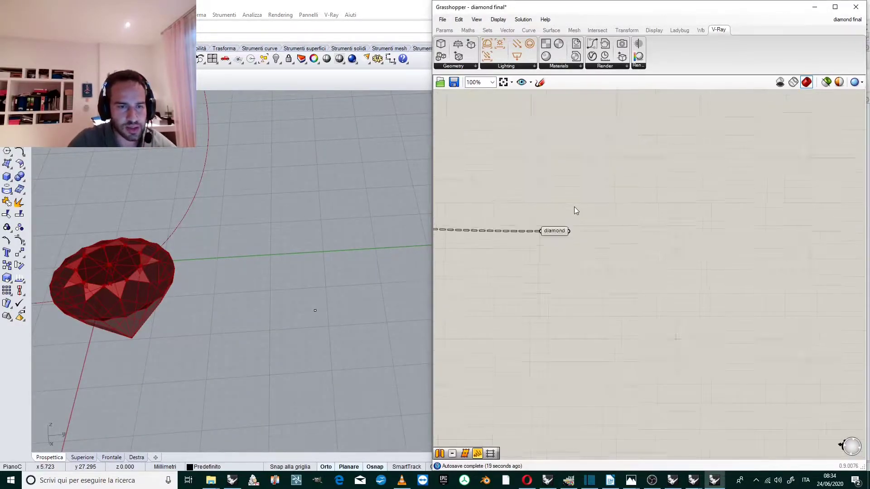
{"action": "scroll", "coordinate": [590, 206], "scroll_direction": "up", "scroll_amount": 1}
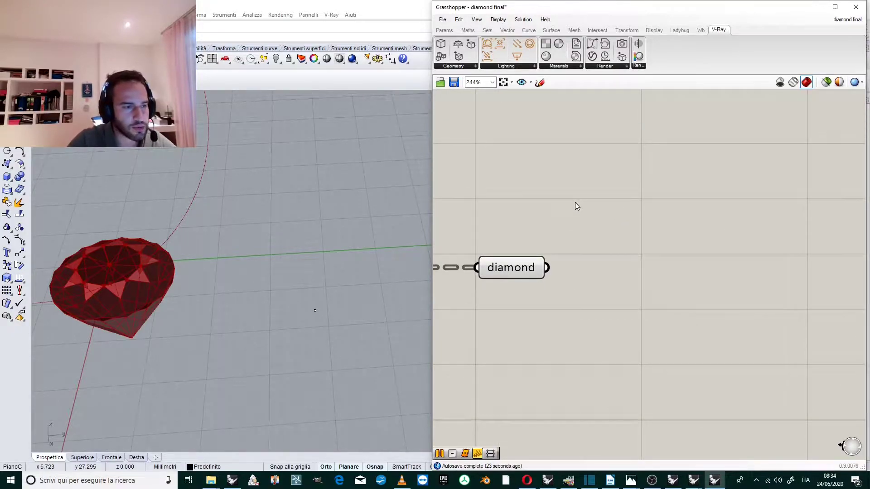
{"action": "scroll", "coordinate": [625, 209], "scroll_direction": "down", "scroll_amount": 3}
{"action": "scroll", "coordinate": [635, 195], "scroll_direction": "up", "scroll_amount": 1}
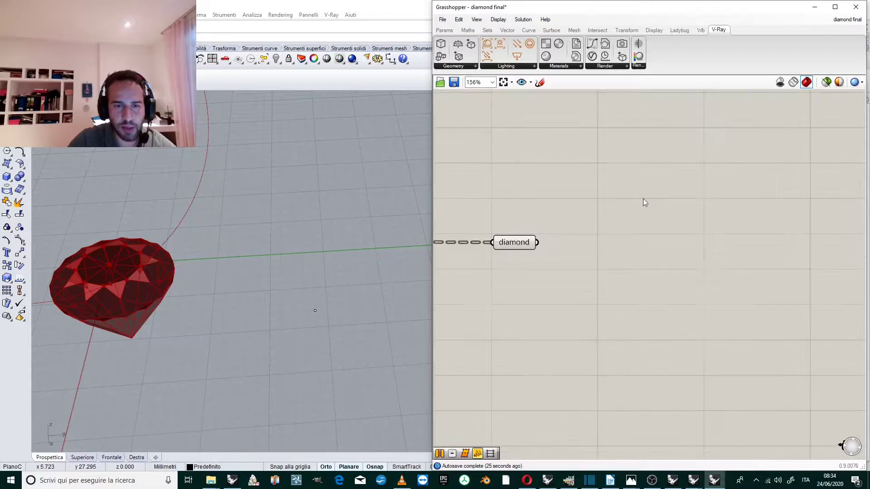
{"action": "double_click", "coordinate": [684, 235]}
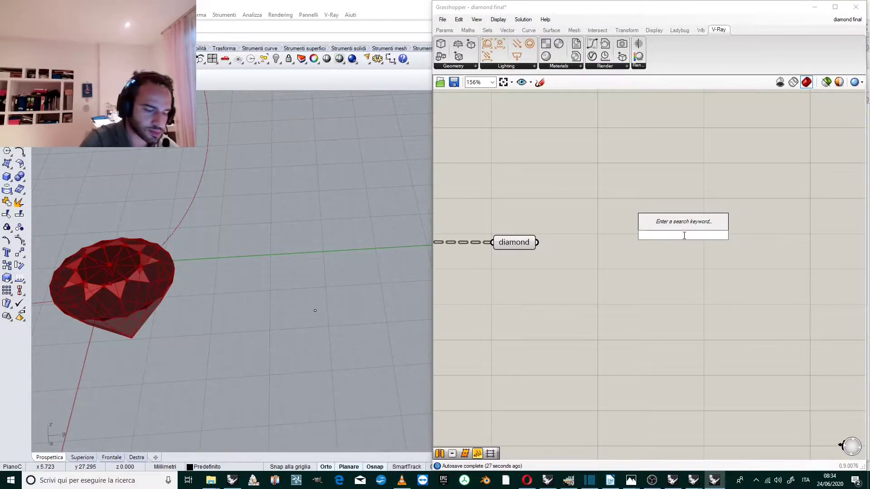
{"action": "type", "text": "point"}
{"action": "key", "text": "Return"}
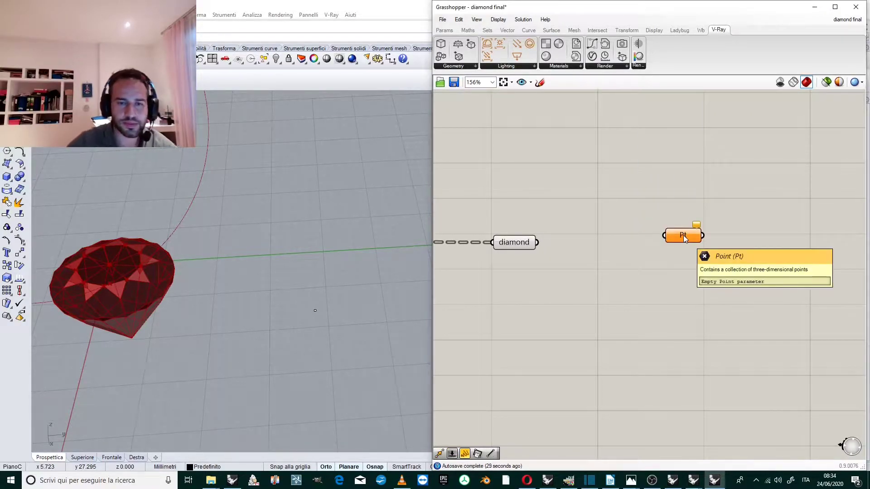
- Shift the empty Point parameter aside and place a Construct Point component beside it
{"action": "left_click_drag", "start_coordinate": [683, 235], "coordinate": [679, 216]}
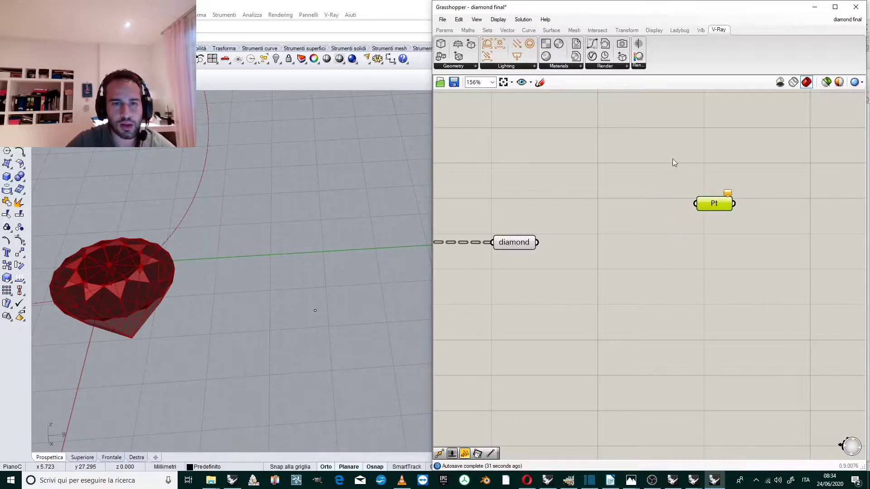
{"action": "left_click", "coordinate": [508, 30]}
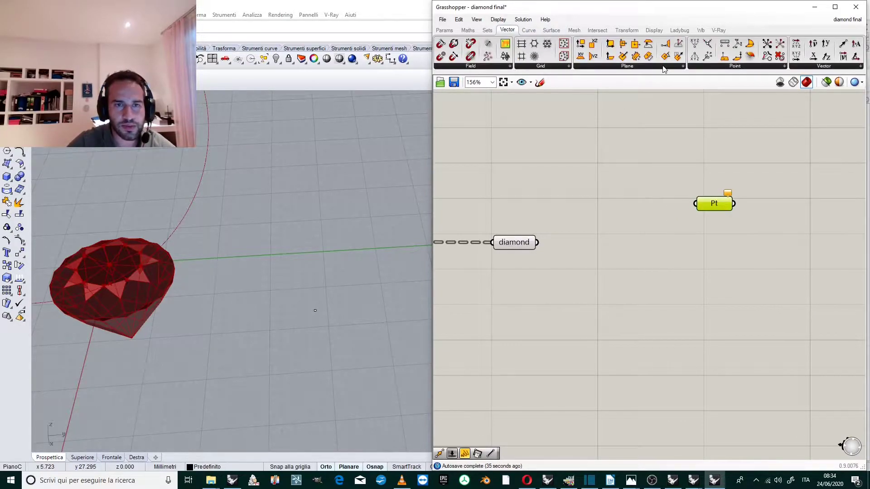
{"action": "left_click", "coordinate": [694, 66]}
{"action": "left_click_drag", "start_coordinate": [709, 81], "coordinate": [643, 194]}
{"action": "scroll", "coordinate": [589, 177], "scroll_direction": "up", "scroll_amount": 1}
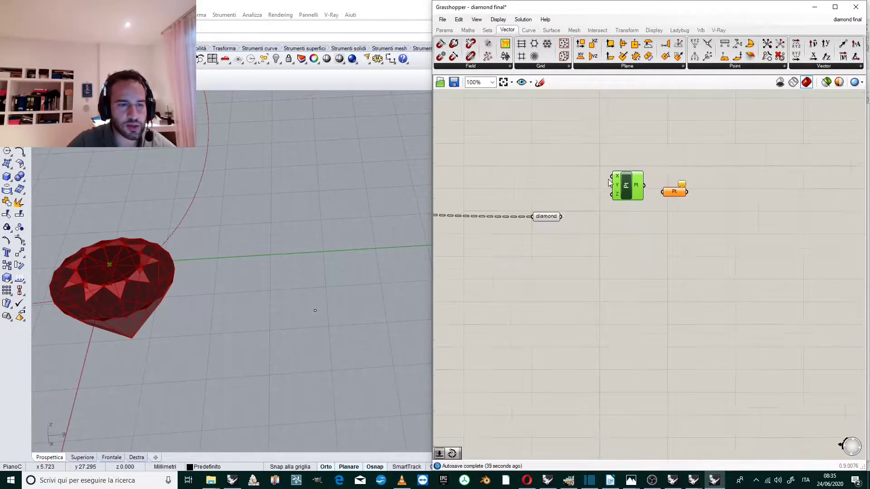
- Add a number slider set to 10 and connect it to the X, Y and Z inputs of Construct Point
{"action": "double_click", "coordinate": [550, 185]}
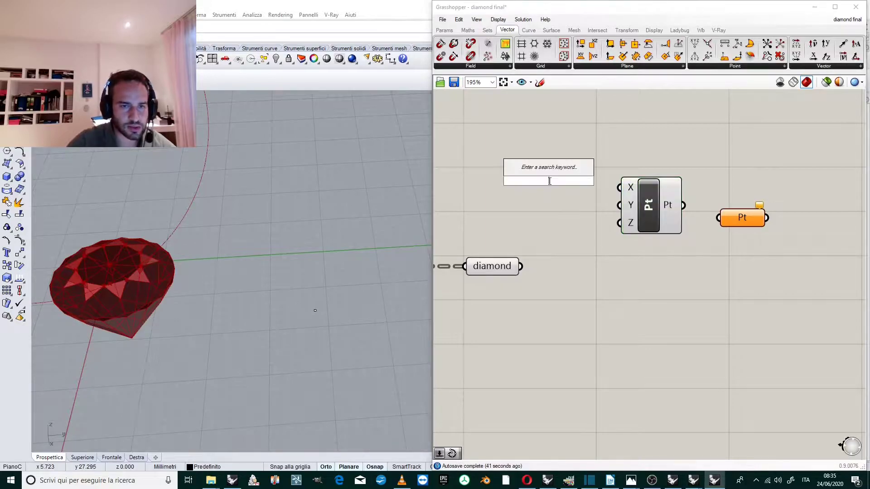
{"action": "type", "text": "10"}
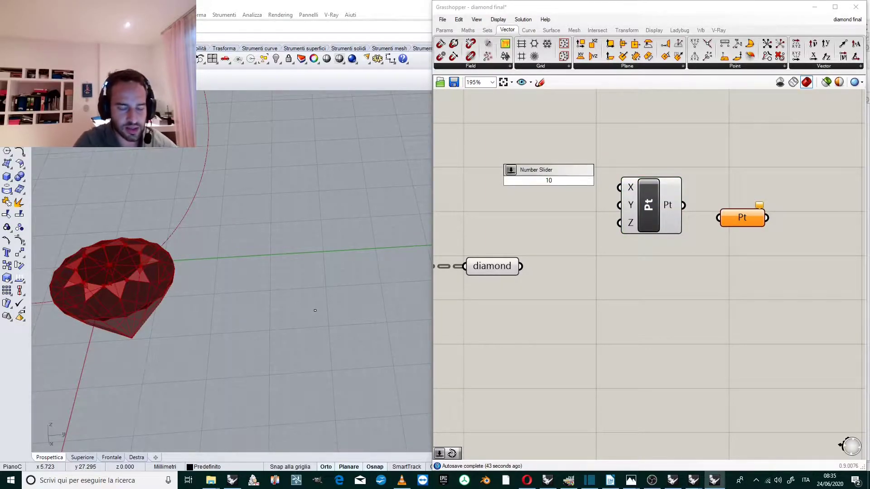
{"action": "key", "text": "Return"}
{"action": "left_click_drag", "start_coordinate": [548, 181], "coordinate": [509, 191]}
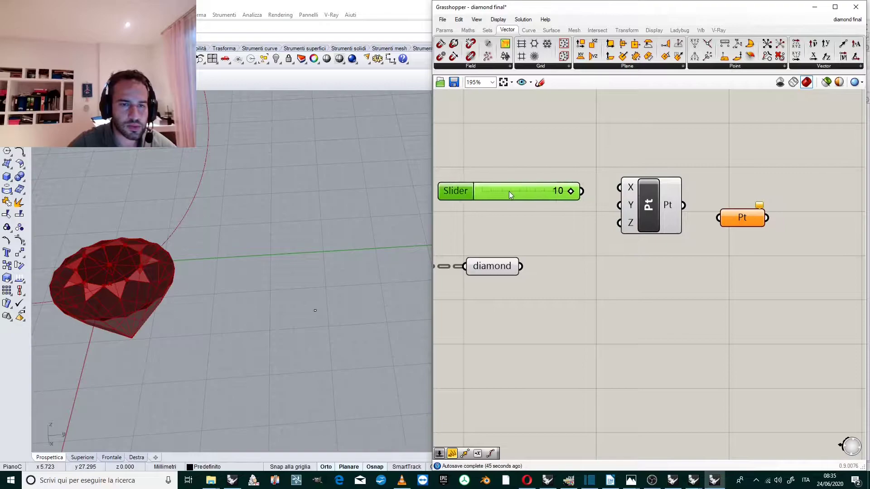
{"action": "left_click_drag", "start_coordinate": [580, 191], "coordinate": [620, 223]}
{"action": "scroll", "coordinate": [557, 227], "scroll_direction": "down", "scroll_amount": 2}
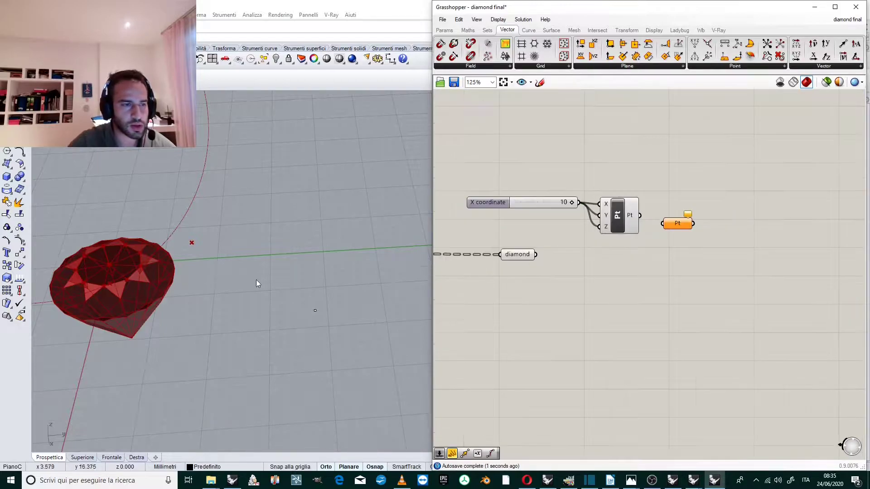
{"action": "scroll", "coordinate": [254, 281], "scroll_direction": "down", "scroll_amount": 4}
{"action": "scroll", "coordinate": [222, 241], "scroll_direction": "up", "scroll_amount": 5}
{"action": "mouse_move", "coordinate": [297, 275]}
{"action": "right_mouse_down"}
{"action": "mouse_move", "coordinate": [284, 355]}
{"action": "mouse_move", "coordinate": [301, 246]}
{"action": "mouse_move", "coordinate": [309, 278]}
{"action": "mouse_move", "coordinate": [297, 276]}
{"action": "mouse_move", "coordinate": [317, 306]}
{"action": "mouse_move", "coordinate": [287, 281]}
{"action": "right_mouse_up"}
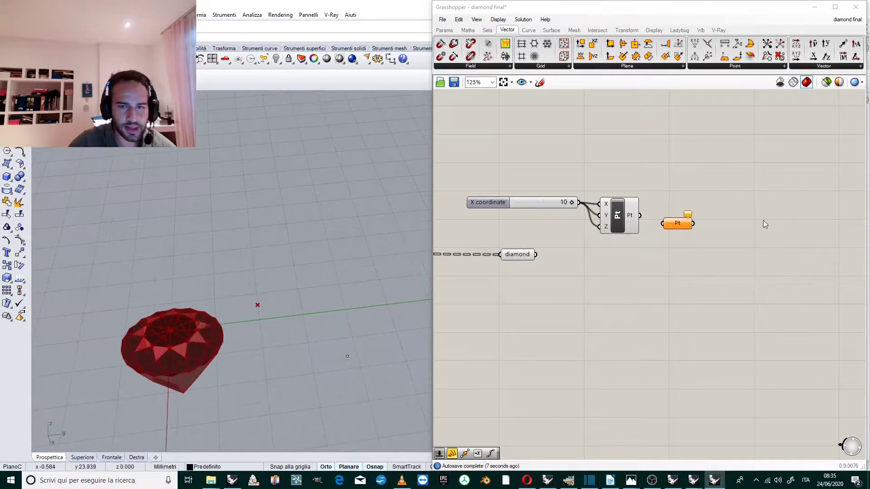
- Replace the empty Point parameter with a Move component and connect the constructed point to its geometry input
{"action": "scroll", "coordinate": [684, 208], "scroll_direction": "up", "scroll_amount": 4}
{"action": "left_click_drag", "start_coordinate": [672, 252], "coordinate": [734, 233]}
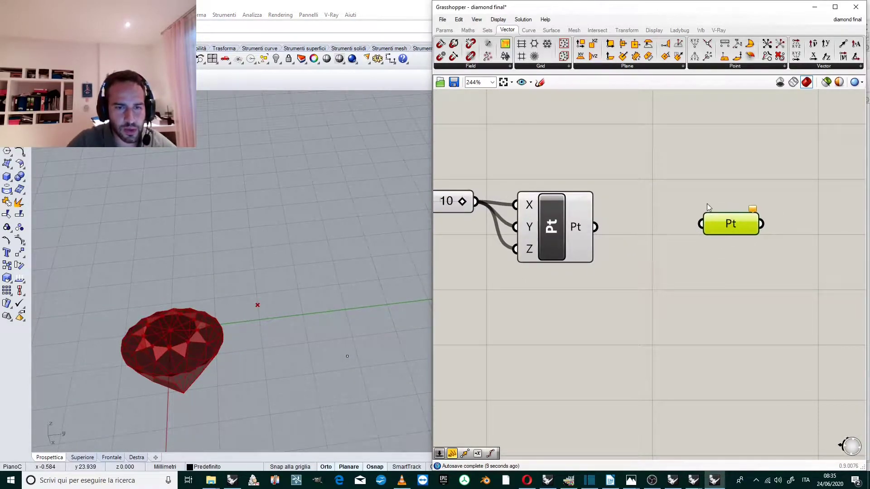
{"action": "key", "text": "Delete"}
{"action": "double_click", "coordinate": [708, 222]}
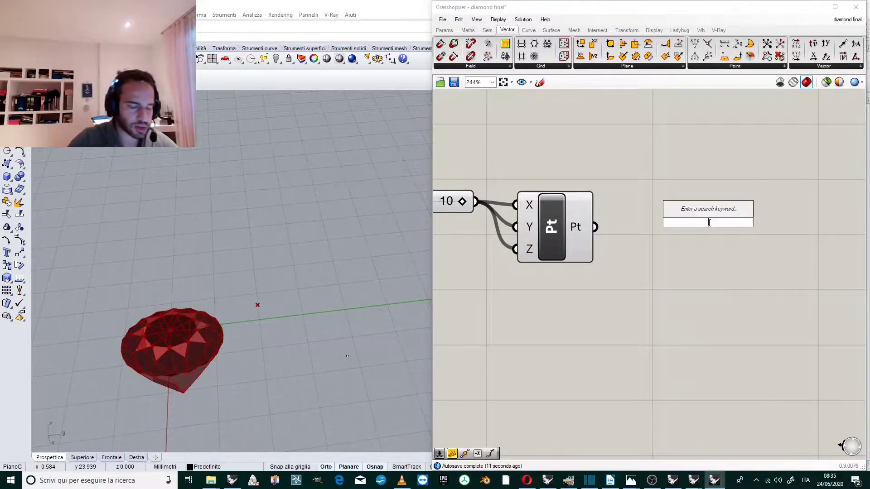
{"action": "type", "text": "move"}
{"action": "key", "text": "Return"}
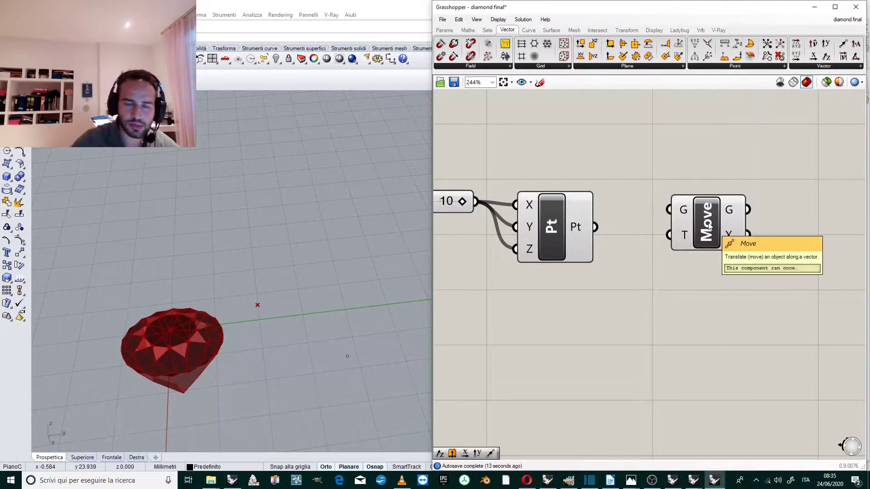
{"action": "left_click_drag", "start_coordinate": [595, 228], "coordinate": [670, 209]}
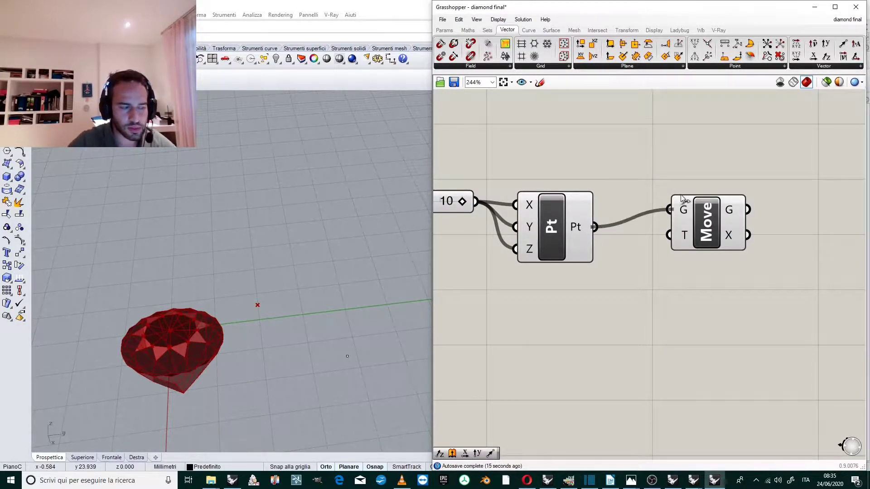
{"action": "right_click_drag", "start_coordinate": [330, 252], "coordinate": [303, 253]}
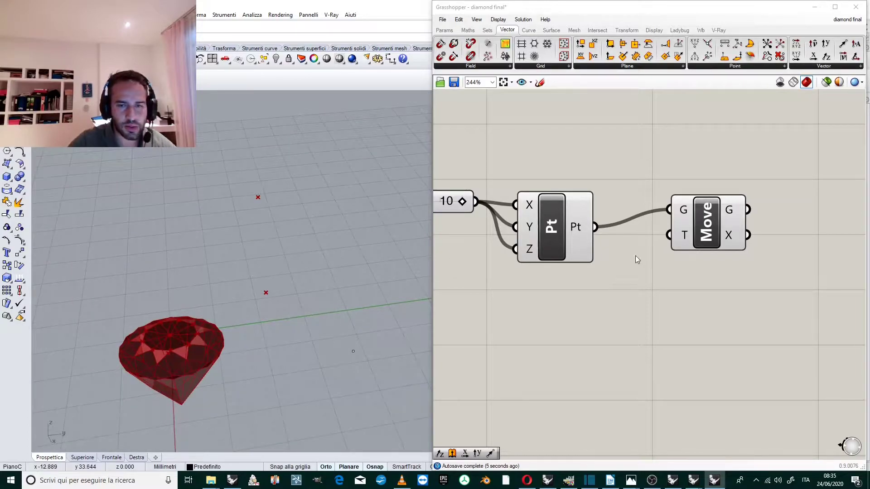
- Add a Unit X vector below the Move component, connect it to Move's translation input, and space the components apart
{"action": "scroll", "coordinate": [698, 179], "scroll_direction": "down", "scroll_amount": 4}
{"action": "left_click", "coordinate": [698, 198]}
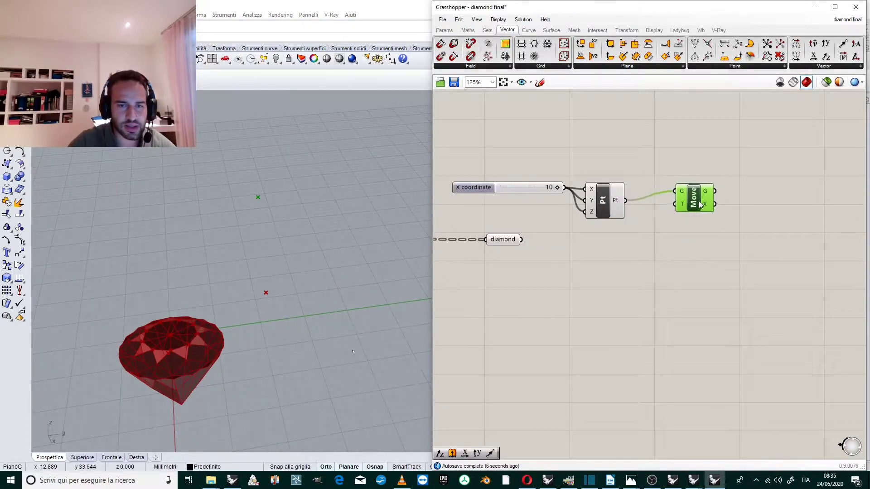
{"action": "double_click", "coordinate": [657, 231]}
{"action": "type", "text": "x"}
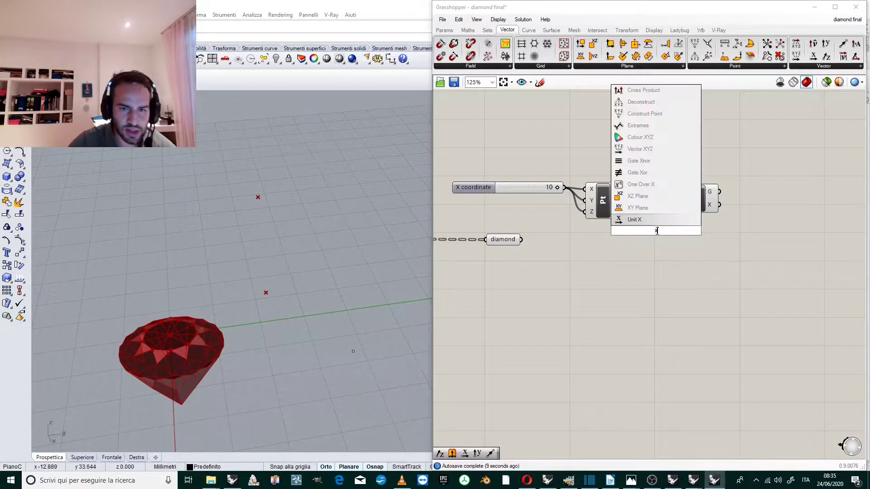
{"action": "left_click", "coordinate": [647, 223]}
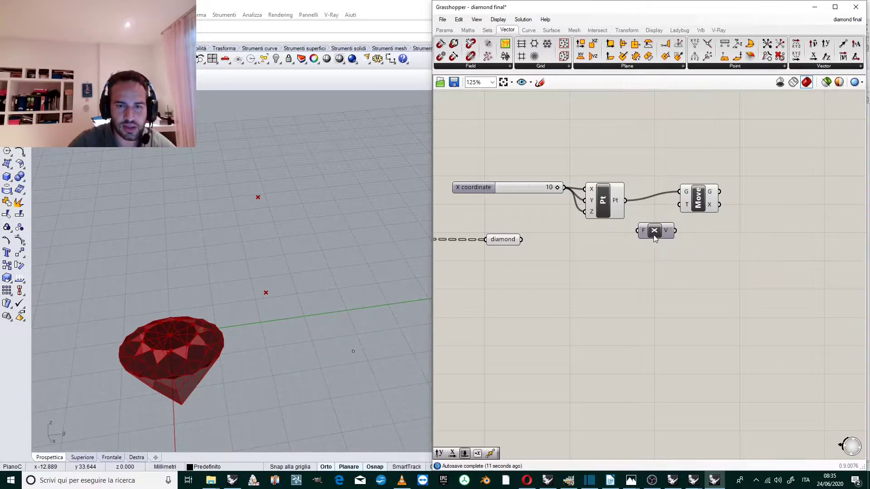
{"action": "left_click_drag", "start_coordinate": [675, 230], "coordinate": [729, 208]}
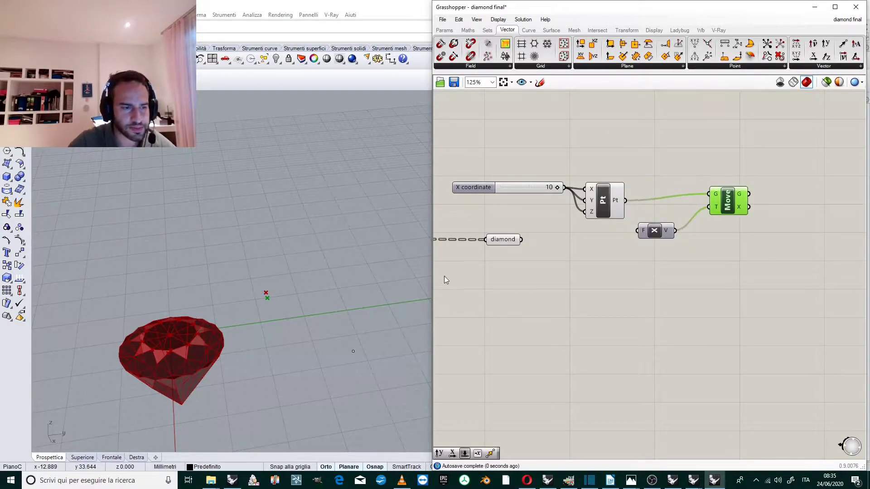
{"action": "left_click_drag", "start_coordinate": [655, 231], "coordinate": [681, 243]}
{"action": "left_click", "coordinate": [729, 209]}
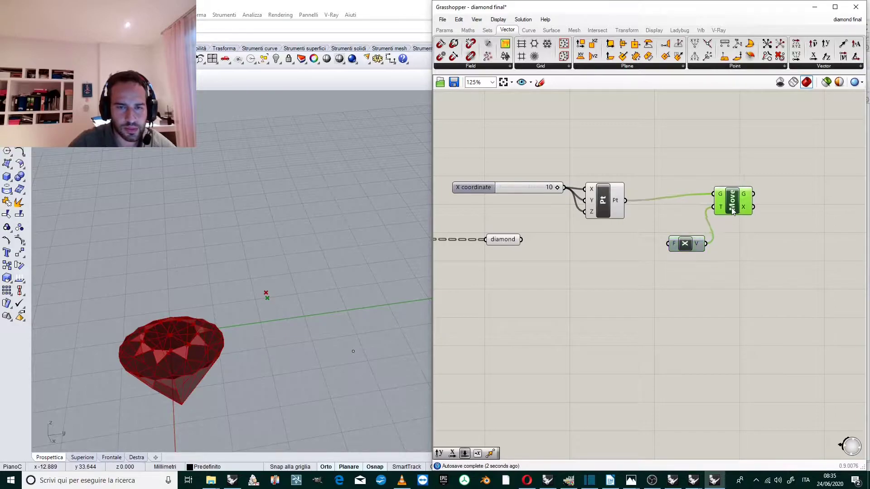
{"action": "scroll", "coordinate": [700, 244], "scroll_direction": "up", "scroll_amount": 4}
{"action": "scroll", "coordinate": [696, 247], "scroll_direction": "up", "scroll_amount": 1}
{"action": "left_click", "coordinate": [655, 255]}
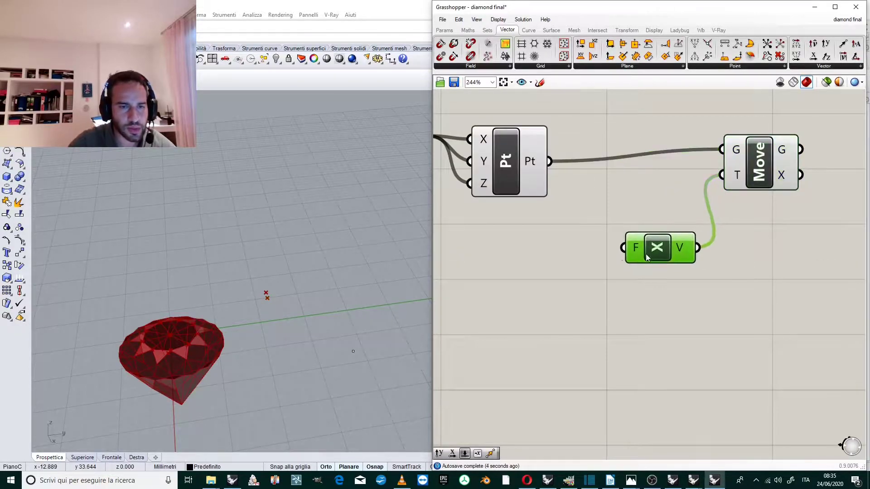
{"action": "left_click_drag", "start_coordinate": [653, 250], "coordinate": [650, 249]}
- Add a number slider set to 10 and connect it to the factor input of the Unit X vector
{"action": "scroll", "coordinate": [266, 336], "scroll_direction": "up", "scroll_amount": 4}
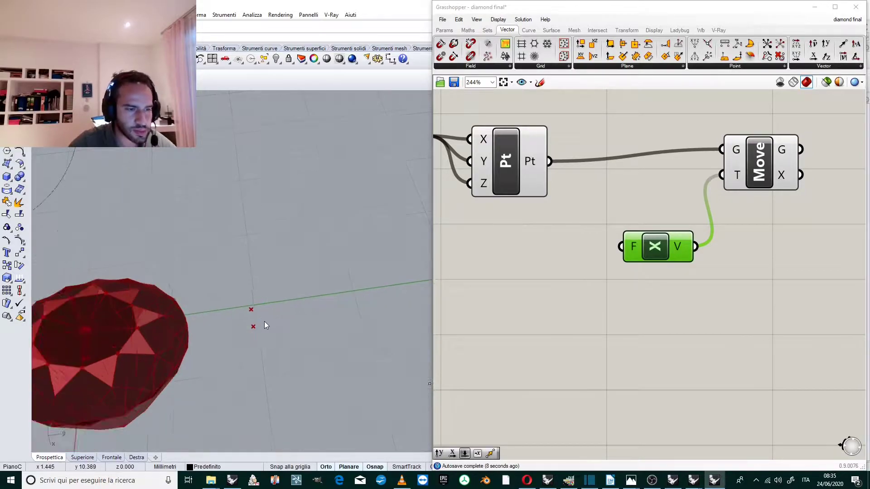
{"action": "double_click", "coordinate": [560, 295]}
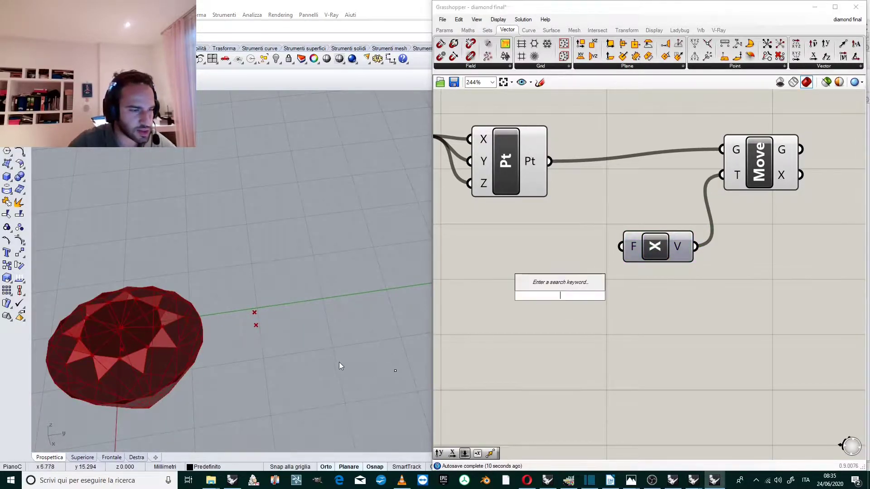
{"action": "type", "text": "1"}
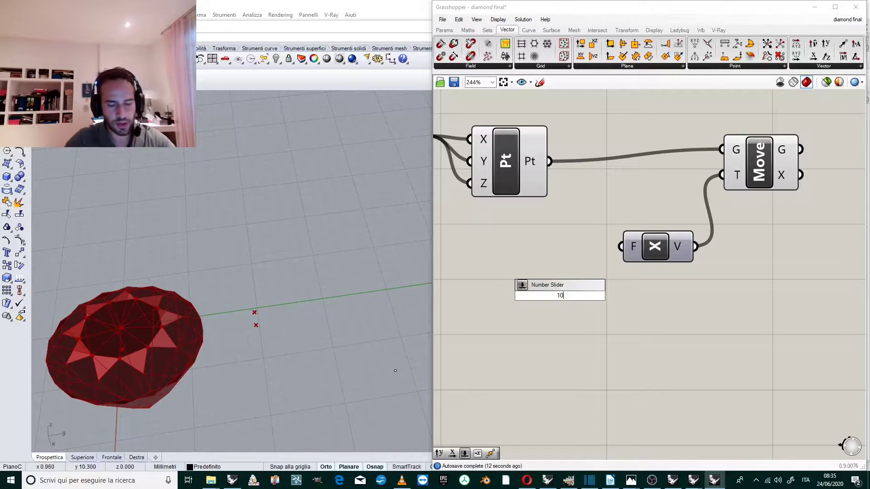
{"action": "type", "text": "0"}
{"action": "key", "text": "Return"}
{"action": "left_click_drag", "start_coordinate": [632, 303], "coordinate": [678, 270]}
{"action": "scroll", "coordinate": [680, 274], "scroll_direction": "down", "scroll_amount": 2}
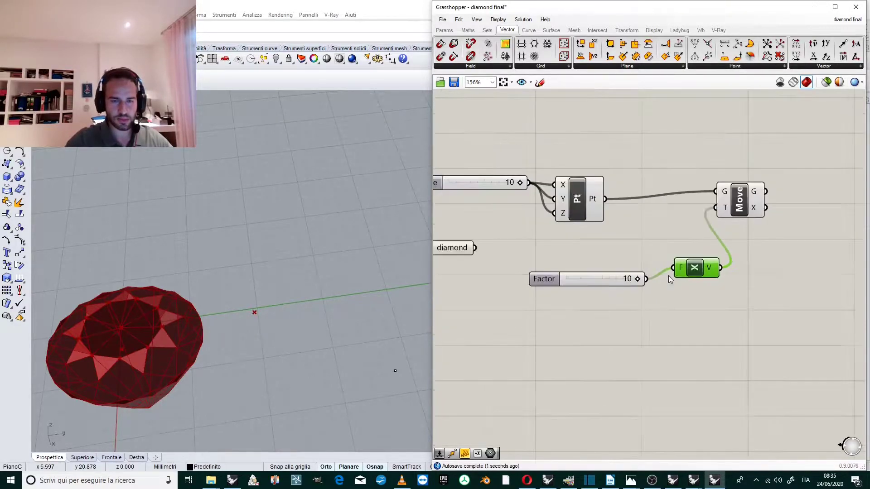
{"action": "scroll", "coordinate": [537, 290], "scroll_direction": "up", "scroll_amount": 2}
{"action": "left_click_drag", "start_coordinate": [531, 289], "coordinate": [537, 291]}
{"action": "scroll", "coordinate": [291, 287], "scroll_direction": "down", "scroll_amount": 3}
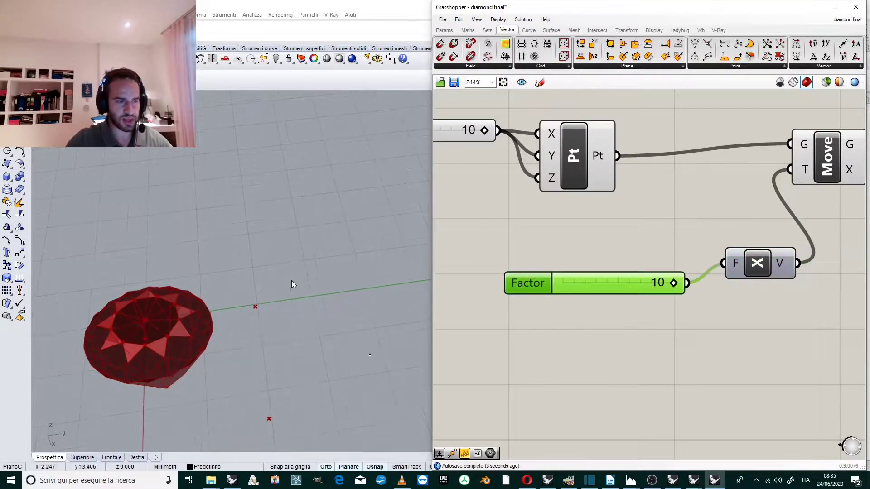
{"action": "scroll", "coordinate": [293, 295], "scroll_direction": "up", "scroll_amount": 2}
{"action": "scroll", "coordinate": [607, 277], "scroll_direction": "down", "scroll_amount": 3}
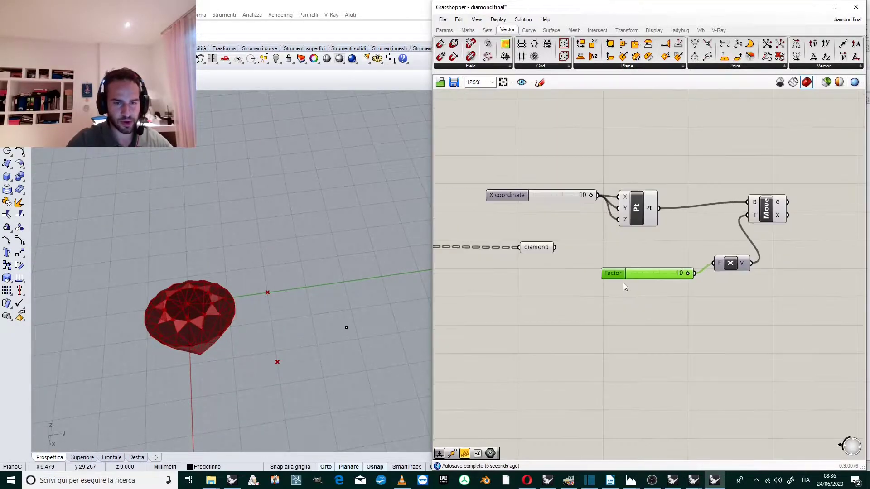
- Rename the slider feeding the Unit X factor as brecelet x dimension
{"action": "scroll", "coordinate": [620, 281], "scroll_direction": "up", "scroll_amount": 2}
{"action": "right_click", "coordinate": [606, 280]}
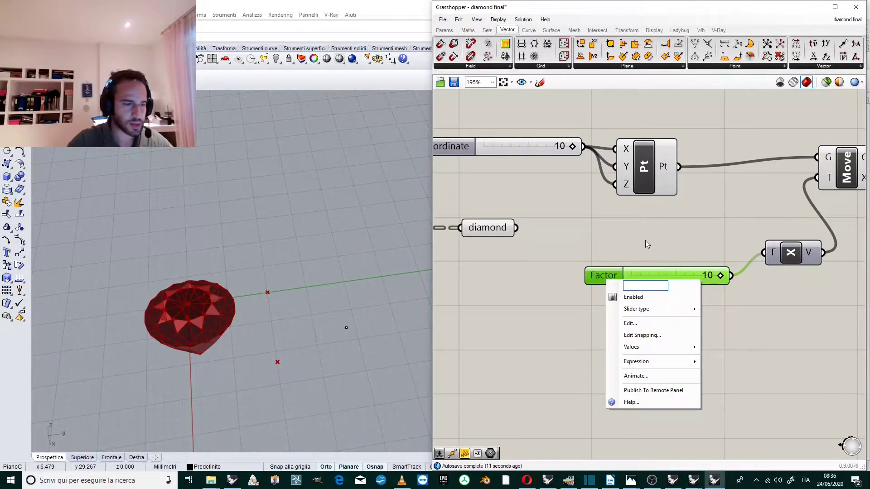
{"action": "type", "text": "br"}
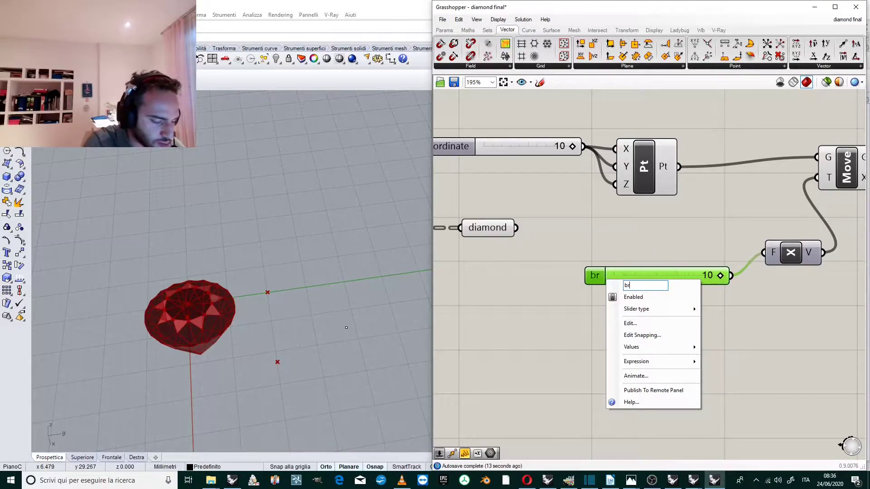
{"action": "type", "text": "ecelet "}
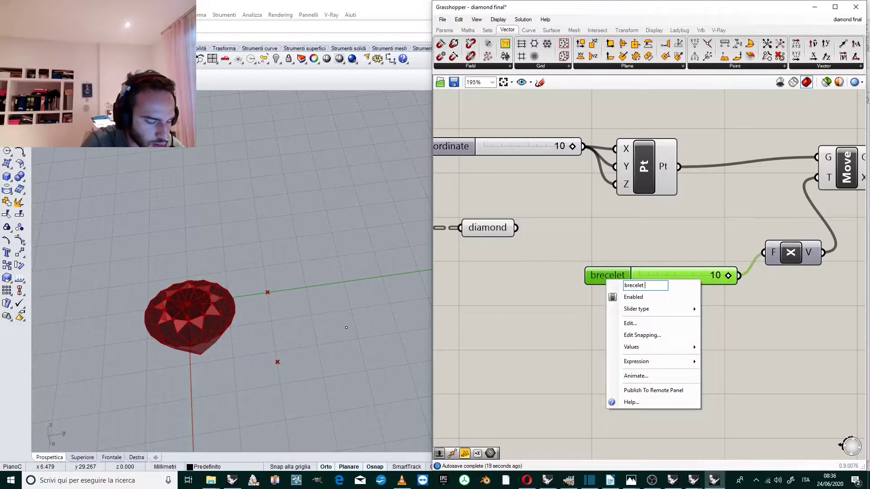
{"action": "type", "text": "x"}
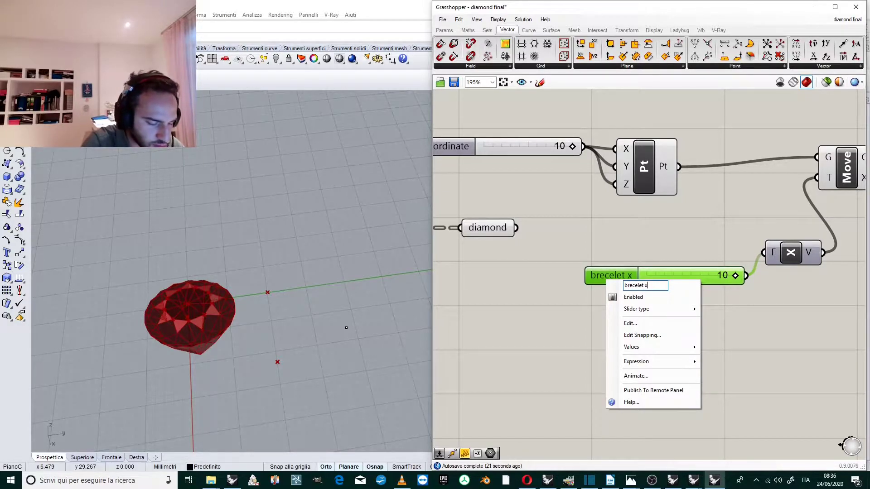
{"action": "type", "text": " dimen"}
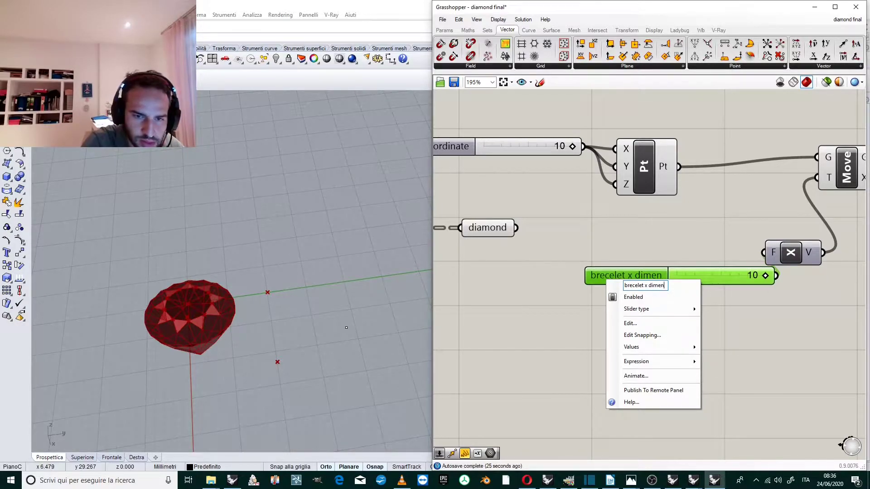
{"action": "type", "text": "sion"}
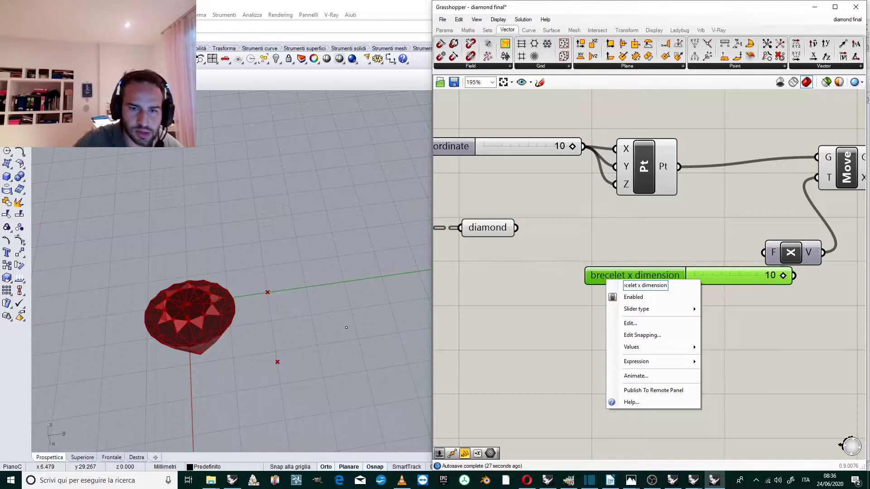
{"action": "left_click", "coordinate": [633, 215]}
- Rearrange the brecelet x dimension slider and the neighbouring components so that they no longer overlap
{"action": "scroll", "coordinate": [295, 317], "scroll_direction": "down", "scroll_amount": 2}
{"action": "right_click_drag", "start_coordinate": [296, 317], "coordinate": [295, 325]}
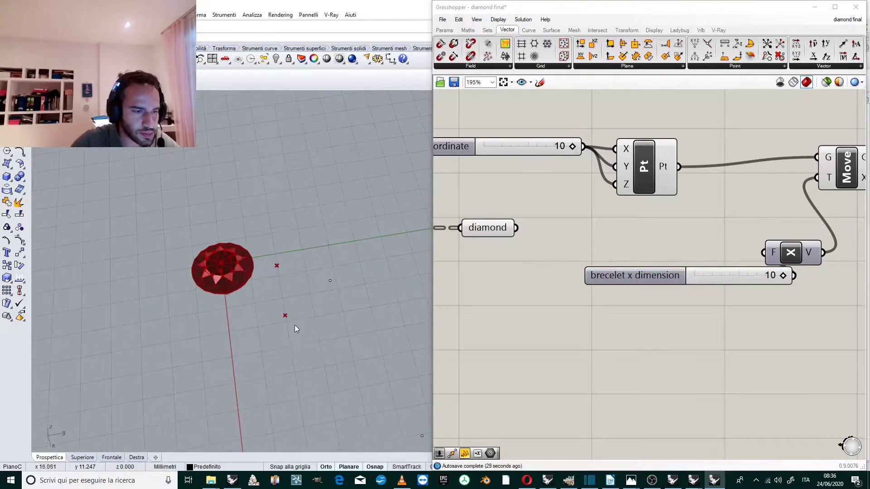
{"action": "scroll", "coordinate": [316, 290], "scroll_direction": "up", "scroll_amount": 3}
{"action": "left_click", "coordinate": [654, 240]}
{"action": "scroll", "coordinate": [654, 240], "scroll_direction": "down", "scroll_amount": 3}
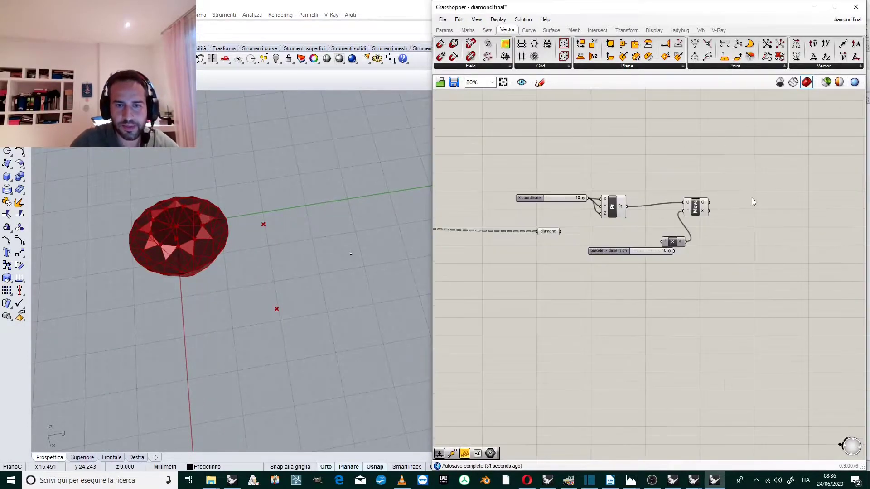
{"action": "scroll", "coordinate": [752, 201], "scroll_direction": "up", "scroll_amount": 3}
{"action": "left_click_drag", "start_coordinate": [537, 329], "coordinate": [486, 331]}
{"action": "left_click_drag", "start_coordinate": [626, 222], "coordinate": [605, 231]}
{"action": "scroll", "coordinate": [632, 231], "scroll_direction": "down", "scroll_amount": 2}
{"action": "left_click_drag", "start_coordinate": [589, 292], "coordinate": [555, 279]}
{"action": "double_click", "coordinate": [687, 201]}
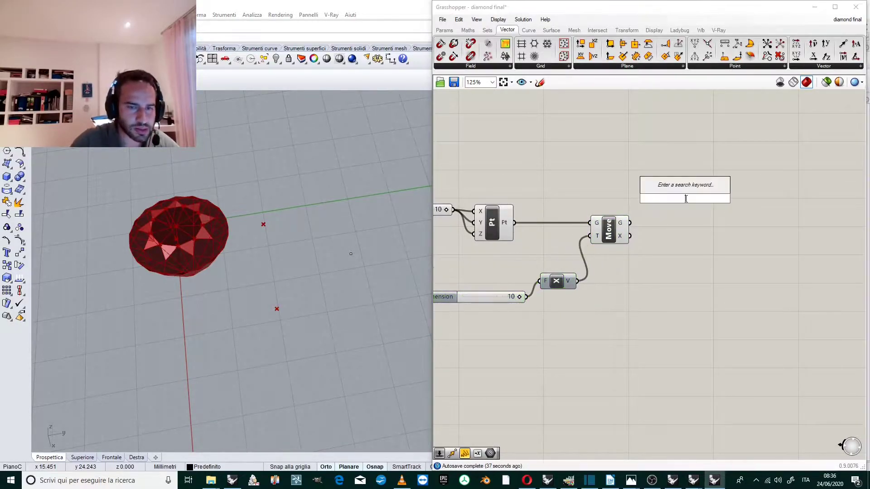
{"action": "type", "text": "line"}
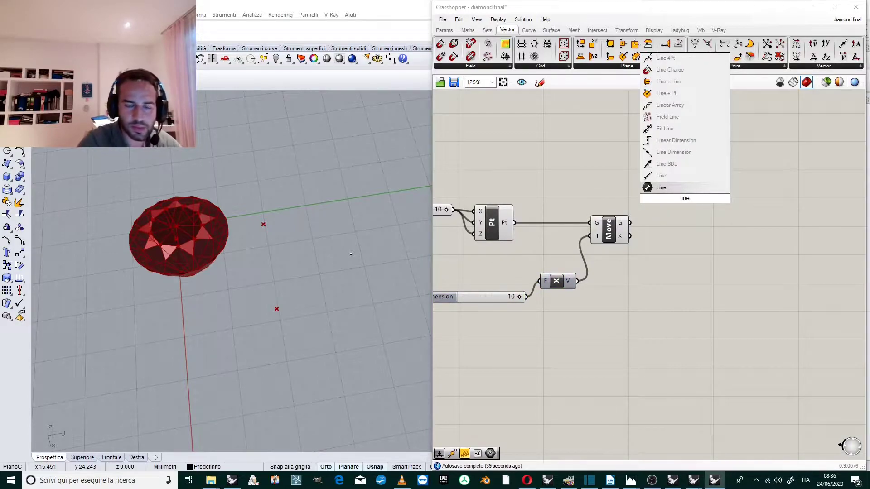
{"action": "key", "text": "Return"}
{"action": "key", "text": "ctrl+z"}
- Add a two-point Line component, connecting the base point to its start and the Move component's geometry output to its end
{"action": "double_click", "coordinate": [680, 201]}
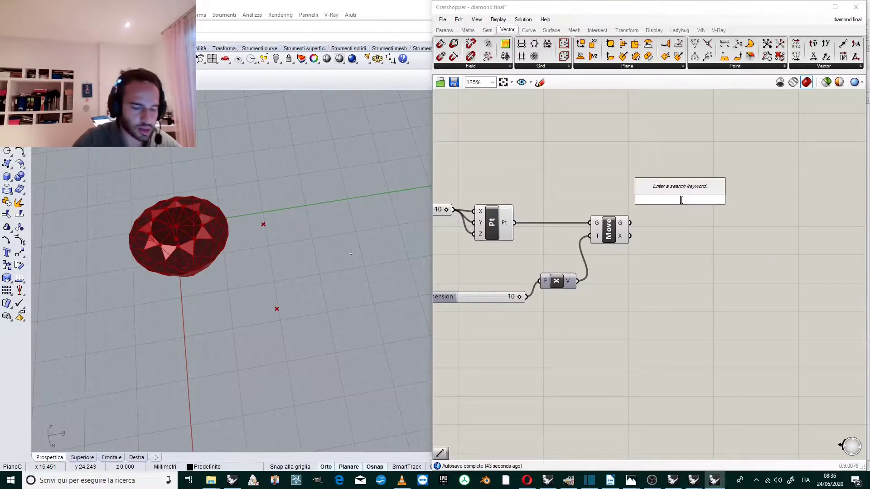
{"action": "type", "text": "line"}
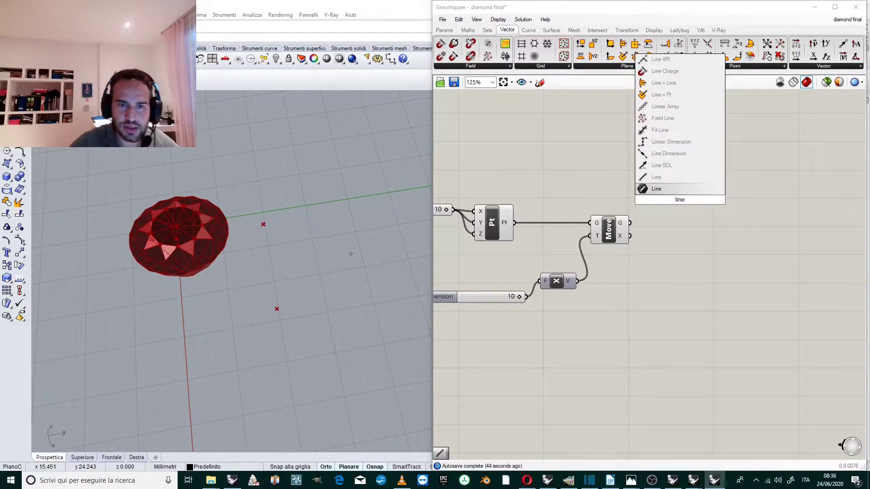
{"action": "left_click", "coordinate": [671, 177]}
{"action": "left_click_drag", "start_coordinate": [515, 222], "coordinate": [662, 194]}
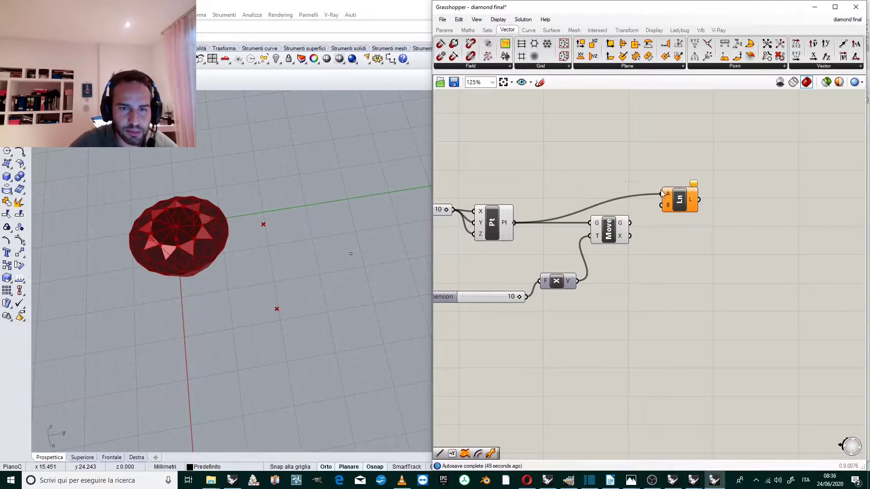
{"action": "left_click_drag", "start_coordinate": [630, 222], "coordinate": [660, 204]}
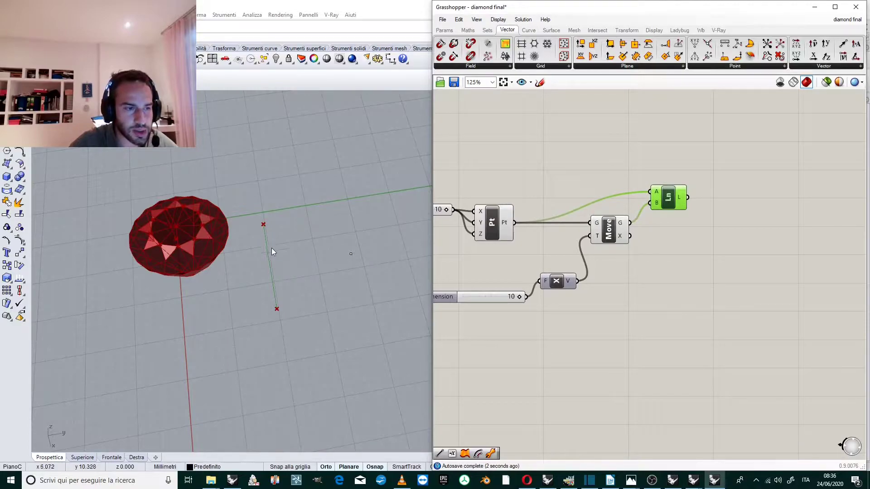
{"action": "scroll", "coordinate": [650, 213], "scroll_direction": "down", "scroll_amount": 4}
{"action": "scroll", "coordinate": [653, 212], "scroll_direction": "up", "scroll_amount": 5}
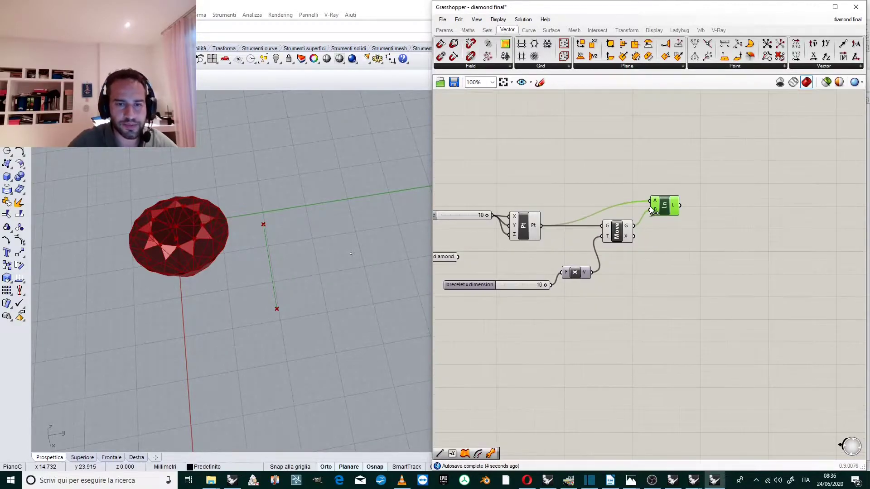
- Add a Divide Curve component beside the Line component and connect the line output to its curve input
{"action": "double_click", "coordinate": [682, 227]}
{"action": "type", "text": "divide"}
{"action": "key", "text": "Return"}
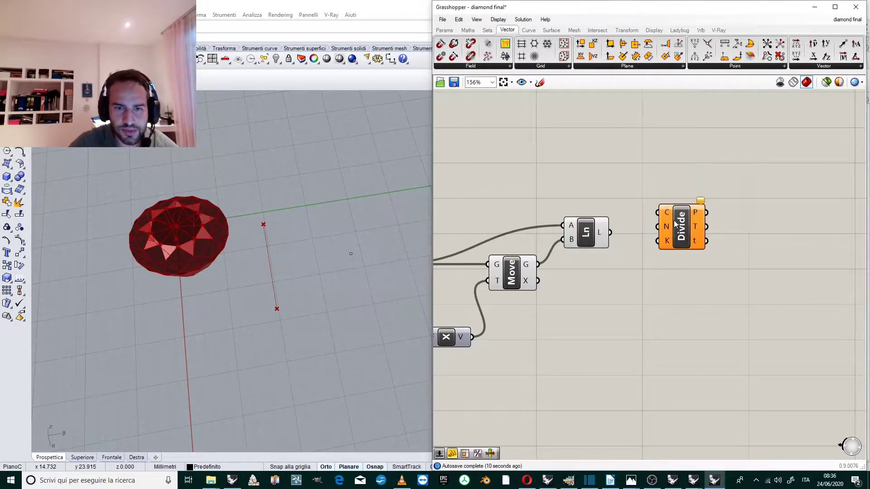
{"action": "left_click_drag", "start_coordinate": [611, 232], "coordinate": [658, 212]}
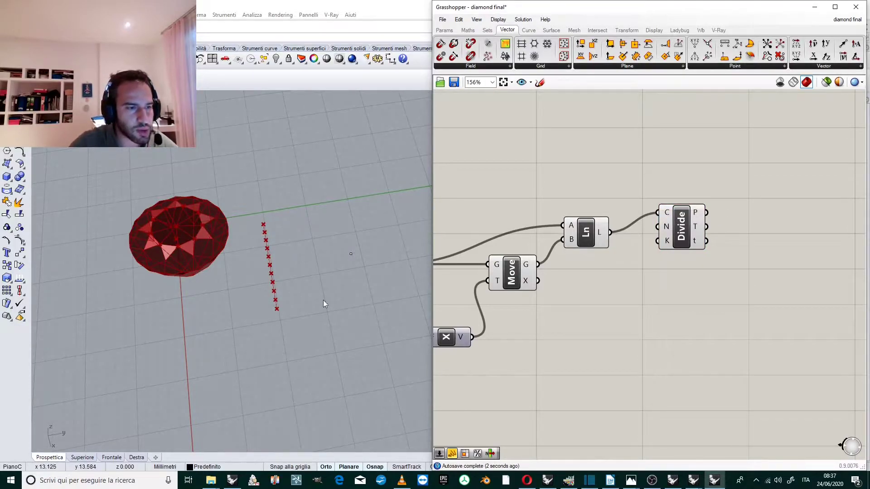
{"action": "scroll", "coordinate": [637, 192], "scroll_direction": "down", "scroll_amount": 3}
{"action": "scroll", "coordinate": [638, 193], "scroll_direction": "up", "scroll_amount": 5}
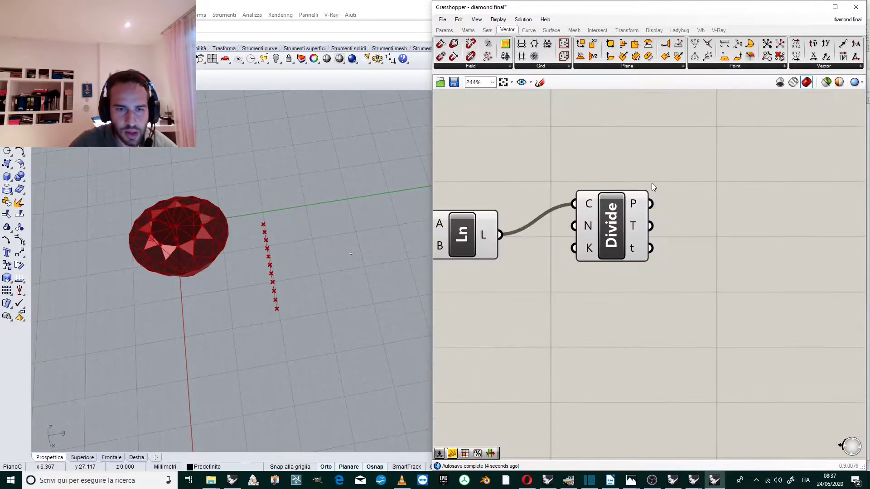
{"action": "left_click_drag", "start_coordinate": [626, 218], "coordinate": [609, 230]}
- Add a second Move component after Divide Curve and connect the division points to its geometry input
{"action": "double_click", "coordinate": [689, 231]}
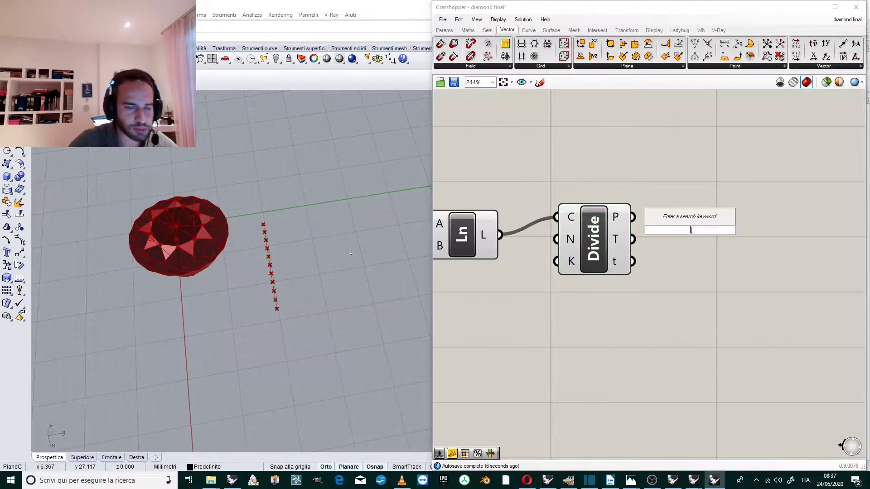
{"action": "type", "text": "move"}
{"action": "key", "text": "Return"}
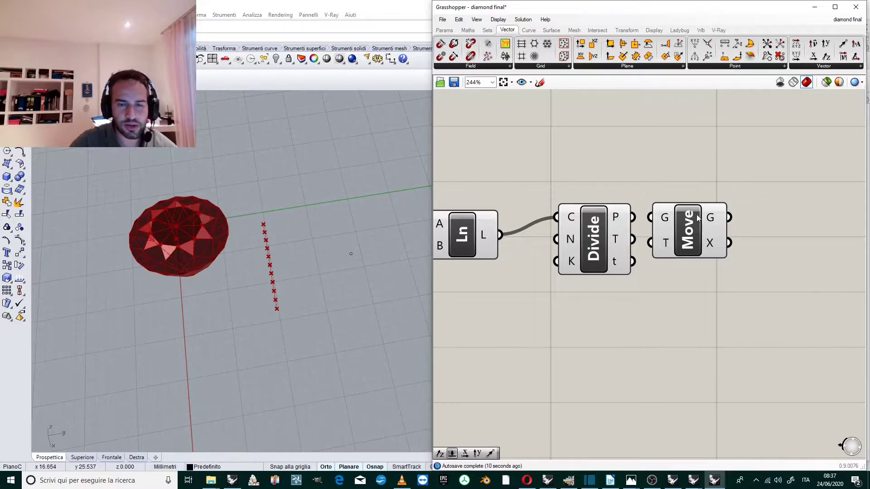
{"action": "left_click_drag", "start_coordinate": [697, 216], "coordinate": [770, 228]}
{"action": "scroll", "coordinate": [675, 212], "scroll_direction": "down", "scroll_amount": 1}
{"action": "scroll", "coordinate": [616, 222], "scroll_direction": "up", "scroll_amount": 1}
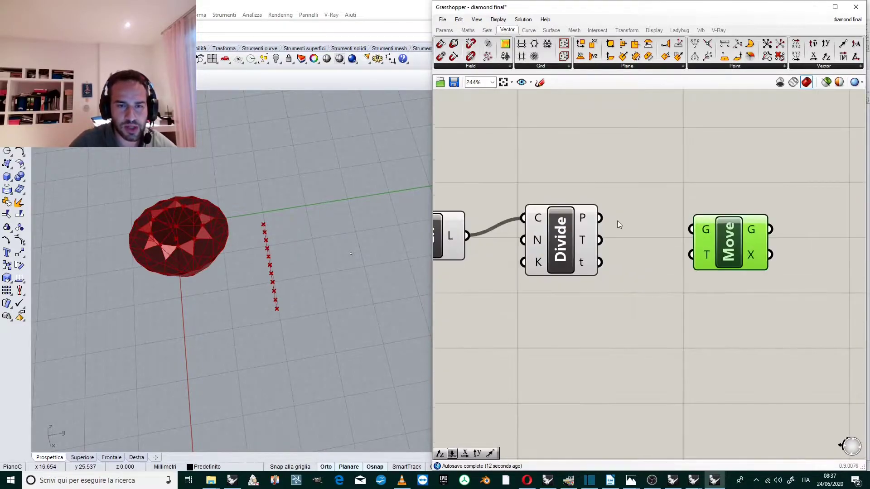
{"action": "left_click_drag", "start_coordinate": [600, 218], "coordinate": [692, 229]}
{"action": "left_click", "coordinate": [683, 159]}
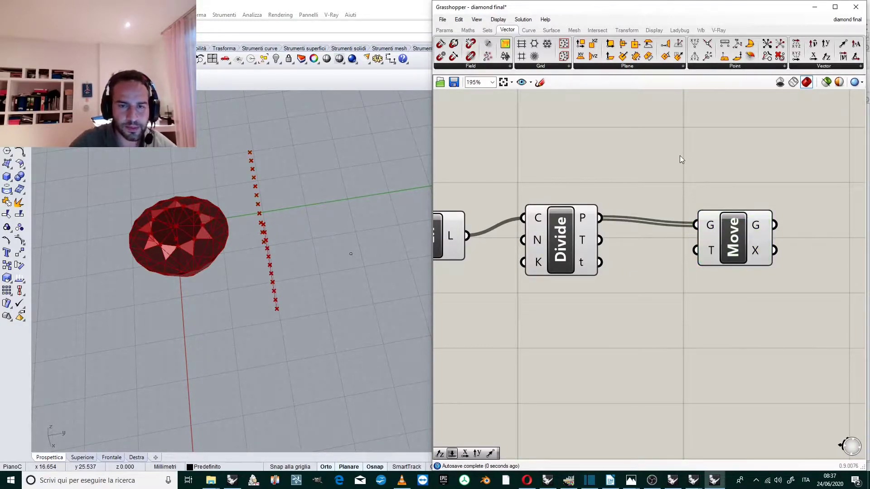
{"action": "scroll", "coordinate": [684, 244], "scroll_direction": "down", "scroll_amount": 1}
- Add a Unit Y vector, connect it to the second Move's translation input, and align the surrounding components
{"action": "double_click", "coordinate": [683, 245]}
{"action": "type", "text": "y"}
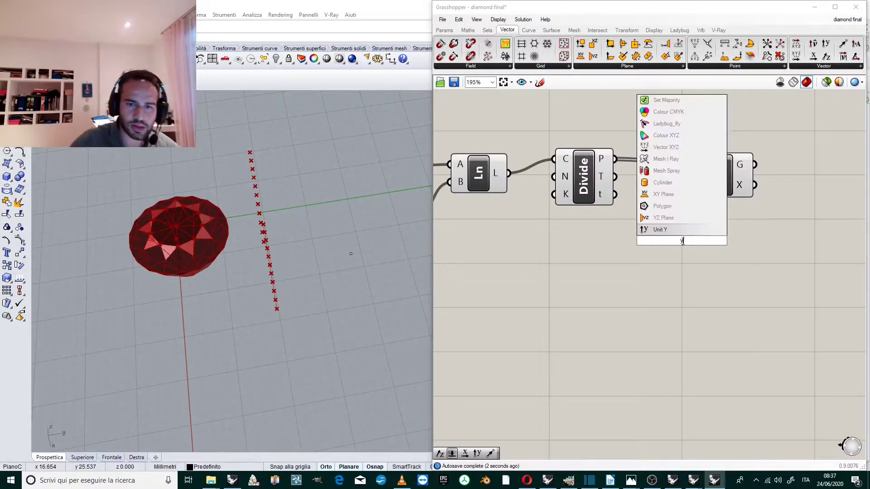
{"action": "key", "text": "Return"}
{"action": "left_click", "coordinate": [679, 240]}
{"action": "left_click_drag", "start_coordinate": [687, 245], "coordinate": [739, 178]}
{"action": "scroll", "coordinate": [300, 244], "scroll_direction": "up", "scroll_amount": 5}
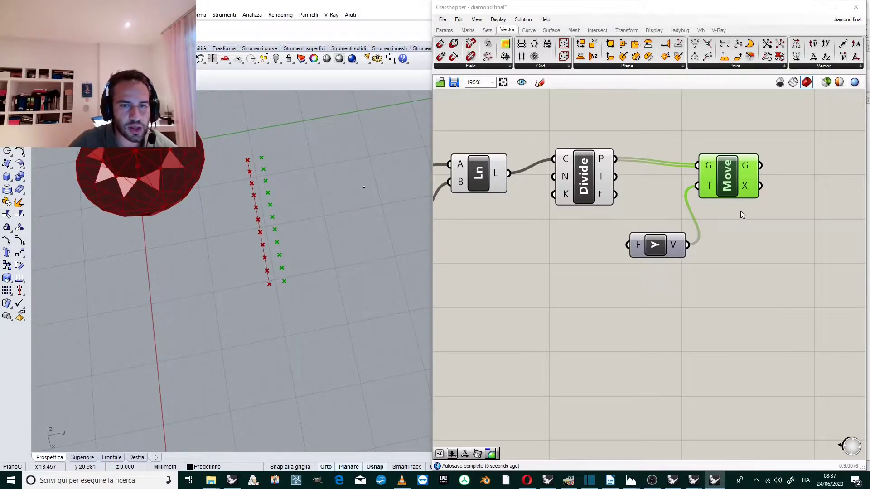
{"action": "scroll", "coordinate": [740, 210], "scroll_direction": "down", "scroll_amount": 2}
{"action": "left_click_drag", "start_coordinate": [624, 185], "coordinate": [624, 196]}
{"action": "left_click_drag", "start_coordinate": [672, 239], "coordinate": [684, 250]}
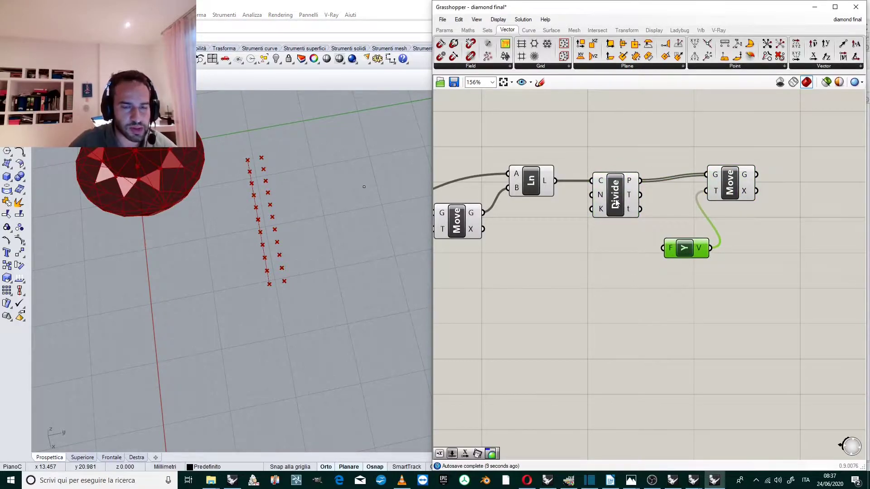
- Add a Graph Mapper below the Divide Curve component
{"action": "double_click", "coordinate": [593, 299]}
{"action": "type", "text": "gra"}
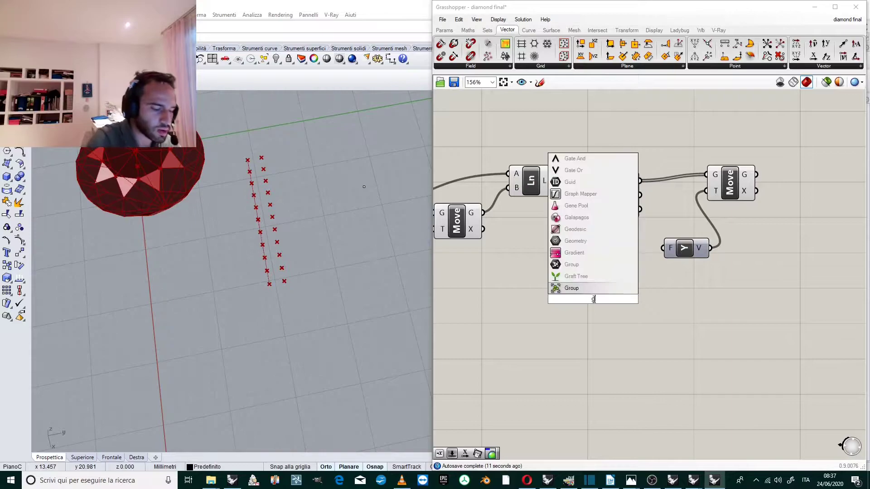
{"action": "left_click", "coordinate": [582, 264]}
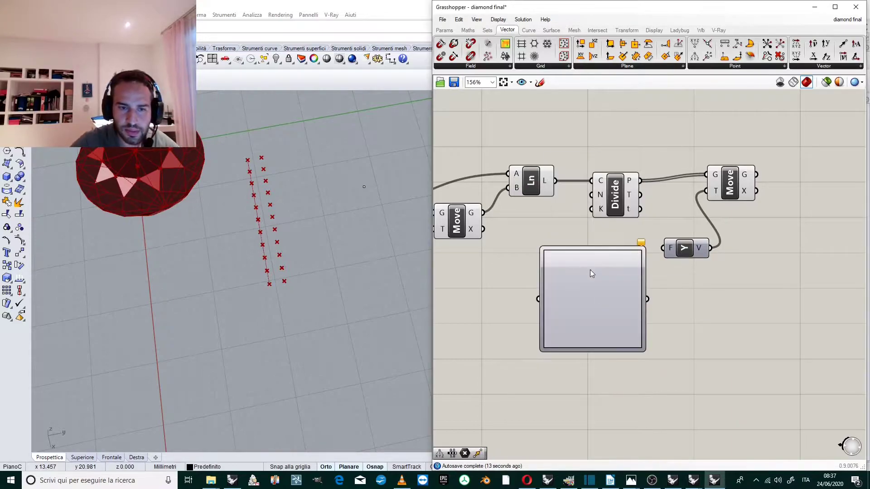
{"action": "left_click_drag", "start_coordinate": [596, 279], "coordinate": [596, 287]}
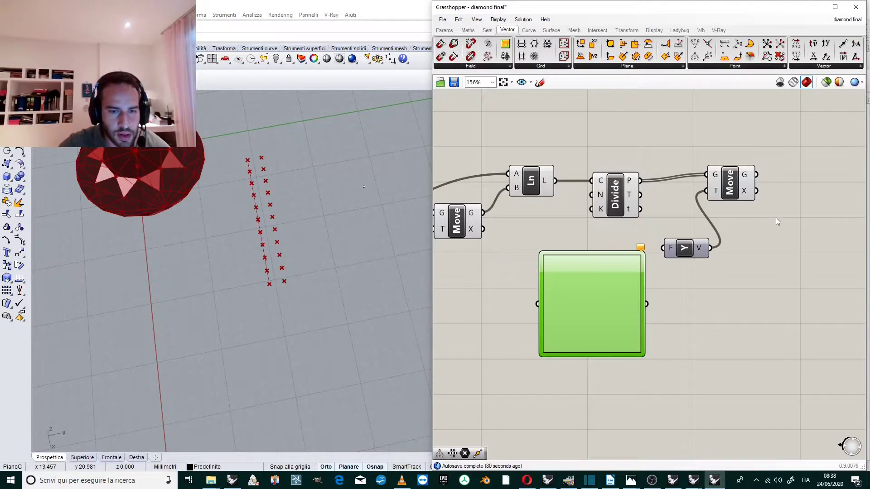
- Shift the Unit Y component and the Graph Mapper lower on the canvas, with the Graph Mapper just before Unit Y
{"action": "scroll", "coordinate": [776, 218], "scroll_direction": "down", "scroll_amount": 2}
{"action": "left_click_drag", "start_coordinate": [704, 245], "coordinate": [728, 275]}
{"action": "left_click_drag", "start_coordinate": [653, 280], "coordinate": [658, 292]}
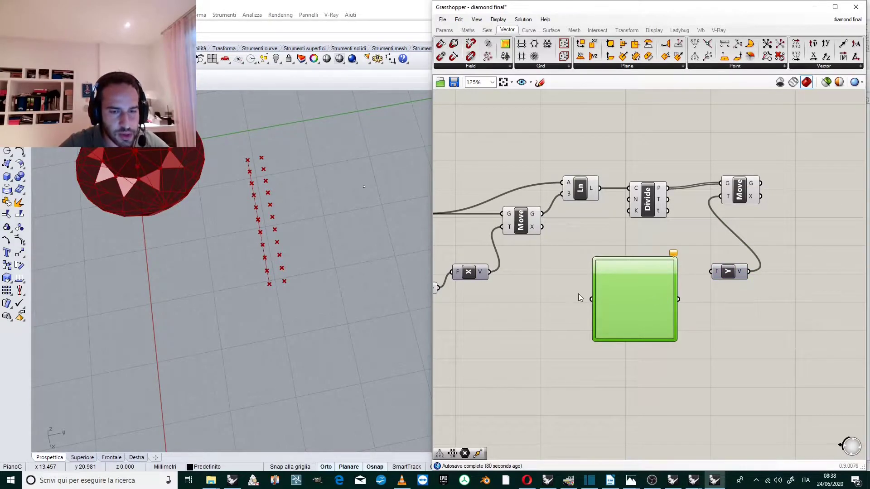
{"action": "left_click_drag", "start_coordinate": [618, 314], "coordinate": [639, 328]}
{"action": "scroll", "coordinate": [582, 305], "scroll_direction": "down", "scroll_amount": 1}
{"action": "scroll", "coordinate": [583, 306], "scroll_direction": "up", "scroll_amount": 1}
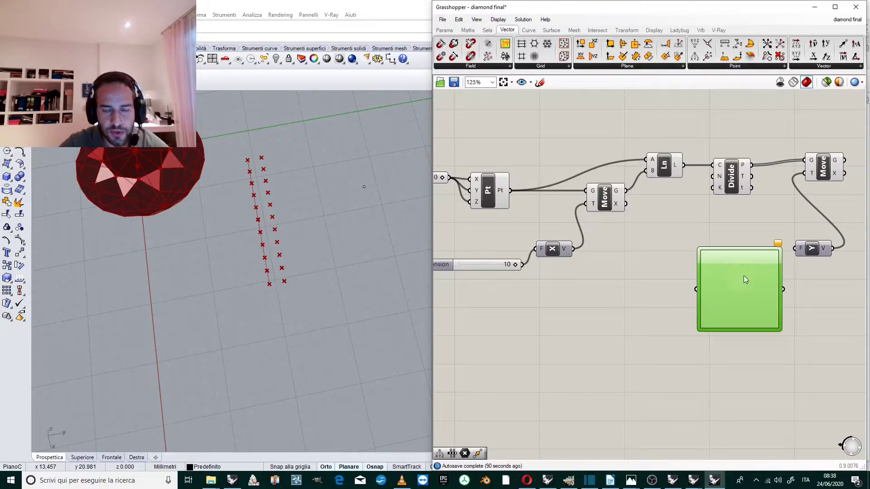
{"action": "left_click_drag", "start_coordinate": [814, 250], "coordinate": [819, 267]}
{"action": "left_click_drag", "start_coordinate": [760, 283], "coordinate": [765, 301]}
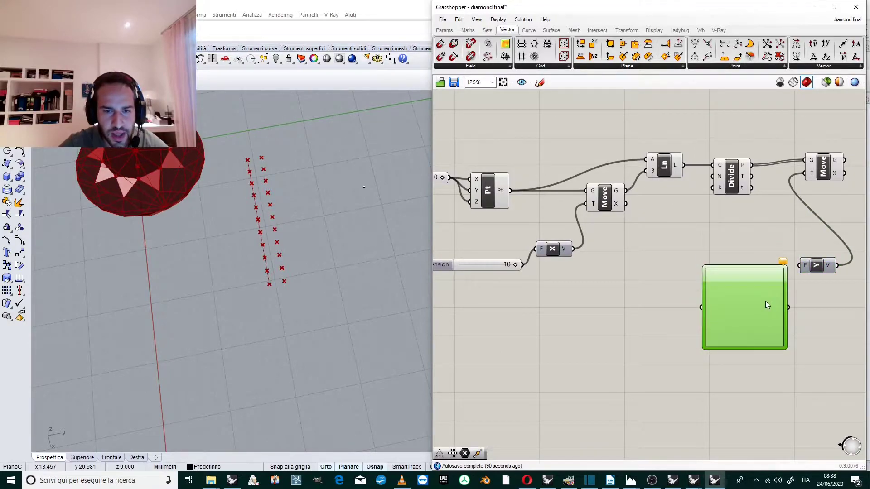
- Add a Range component in front of the Graph Mapper's input
{"action": "double_click", "coordinate": [602, 315]}
{"action": "type", "text": "range"}
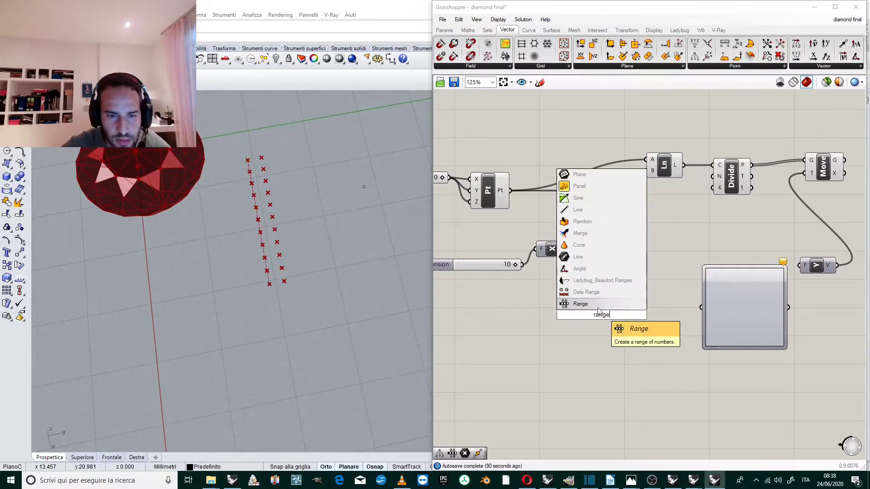
{"action": "left_click", "coordinate": [585, 304]}
{"action": "scroll", "coordinate": [640, 267], "scroll_direction": "up", "scroll_amount": 1}
{"action": "scroll", "coordinate": [640, 267], "scroll_direction": "down", "scroll_amount": 1}
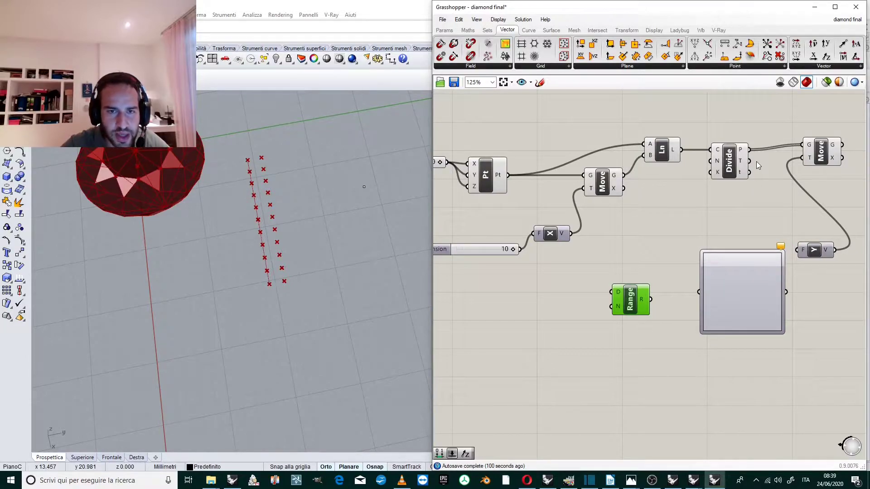
- Add a number slider set to 100 and connect it to the count input of Divide Curve and the steps input of Range
{"action": "left_click_drag", "start_coordinate": [707, 167], "coordinate": [709, 178]}
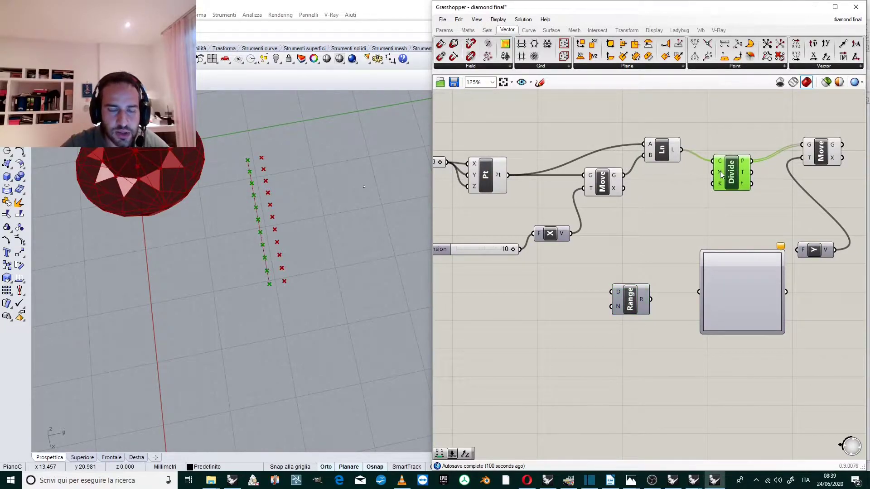
{"action": "mouse_move", "coordinate": [721, 172]}
{"action": "scroll", "coordinate": [721, 172], "scroll_direction": "up", "scroll_amount": 2}
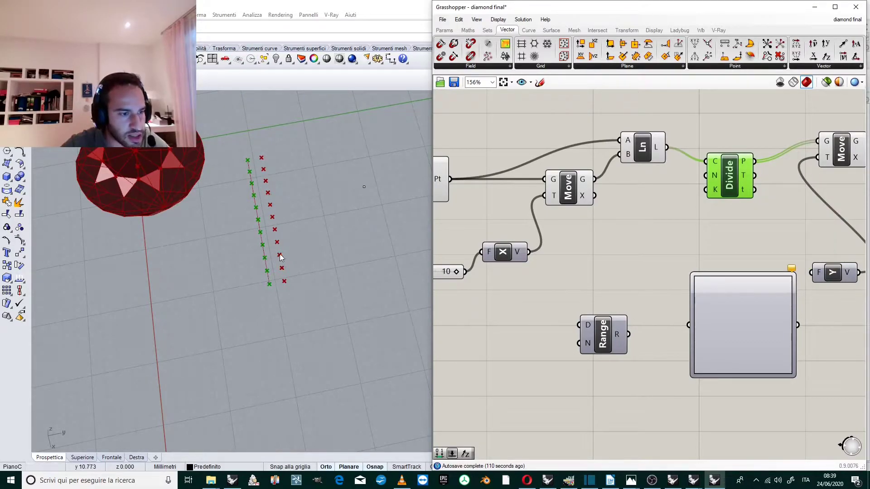
{"action": "double_click", "coordinate": [645, 216]}
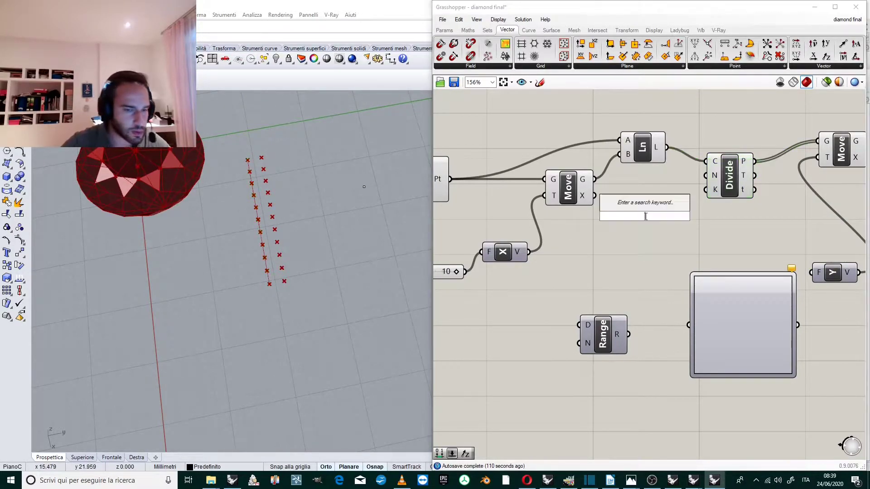
{"action": "type", "text": "100"}
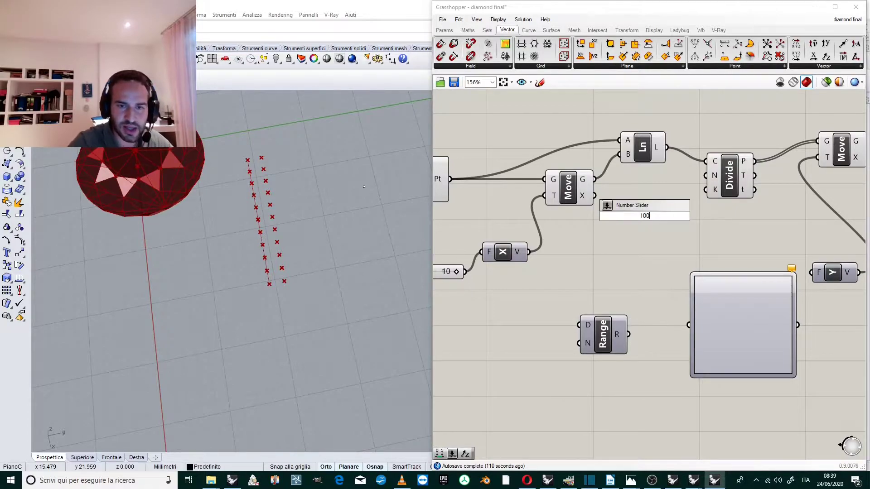
{"action": "key", "text": "Return"}
{"action": "left_click_drag", "start_coordinate": [703, 216], "coordinate": [710, 175]}
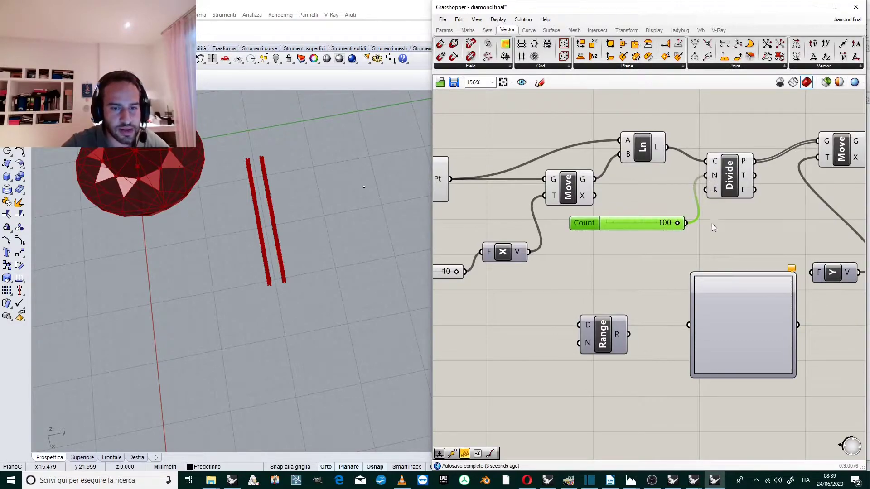
{"action": "left_click_drag", "start_coordinate": [687, 225], "coordinate": [580, 343]}
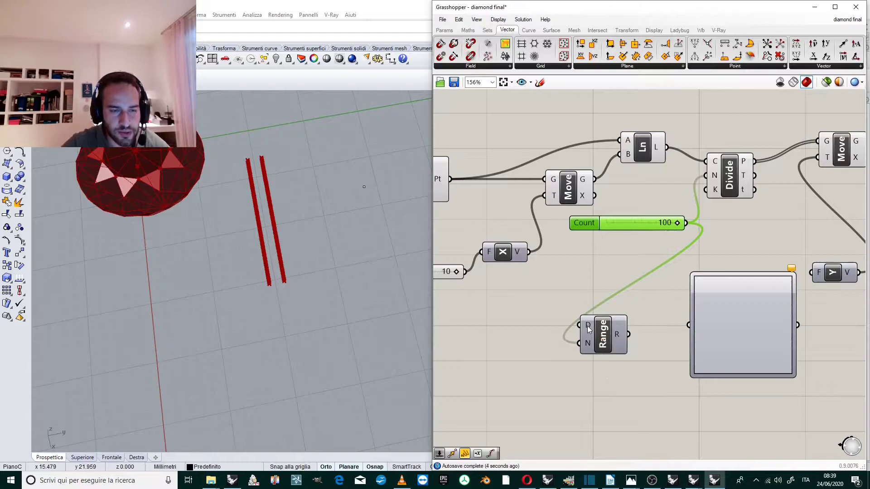
{"action": "mouse_move", "coordinate": [624, 334]}
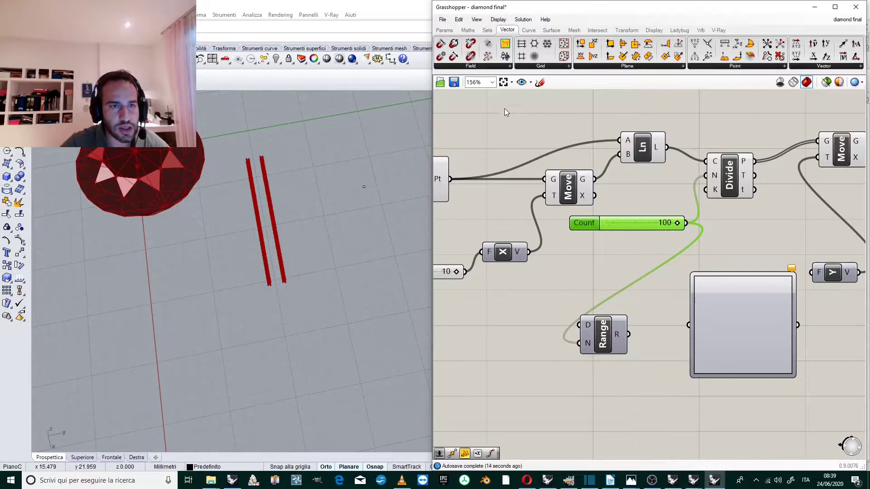
- Place a Subtraction component between the Count slider and the Range component
{"action": "left_click", "coordinate": [468, 29]}
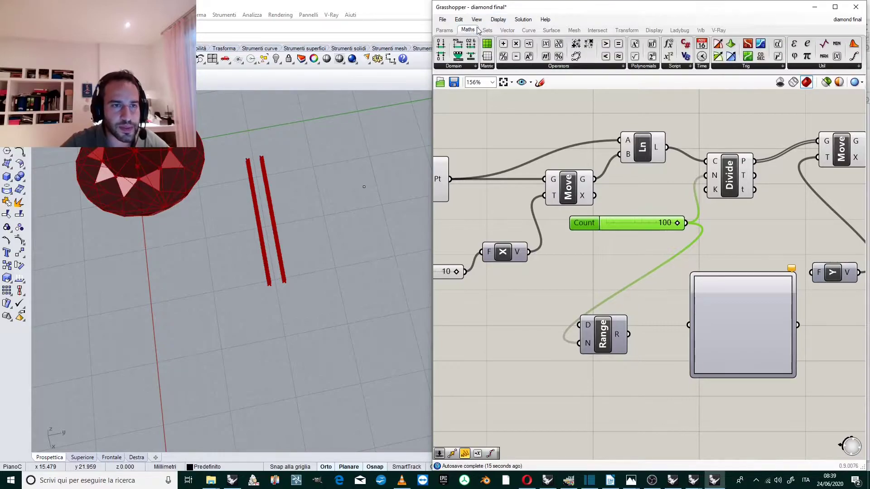
{"action": "left_click", "coordinate": [558, 66]}
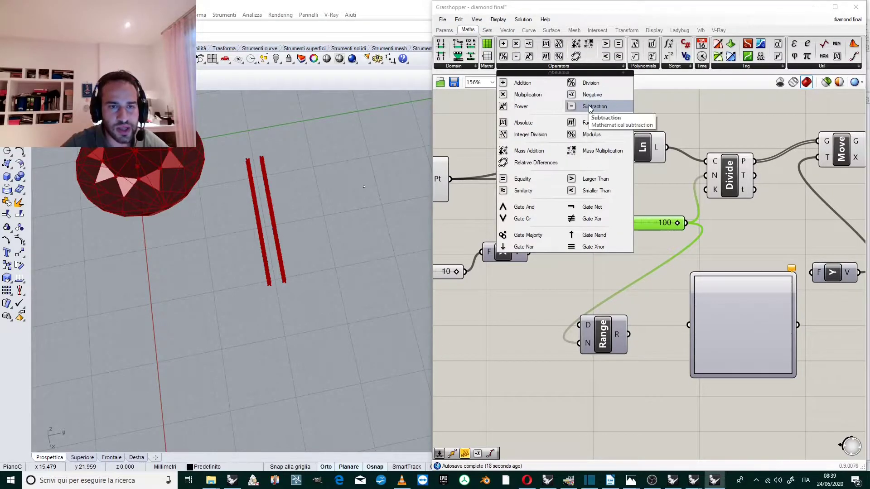
{"action": "left_click_drag", "start_coordinate": [588, 105], "coordinate": [619, 270]}
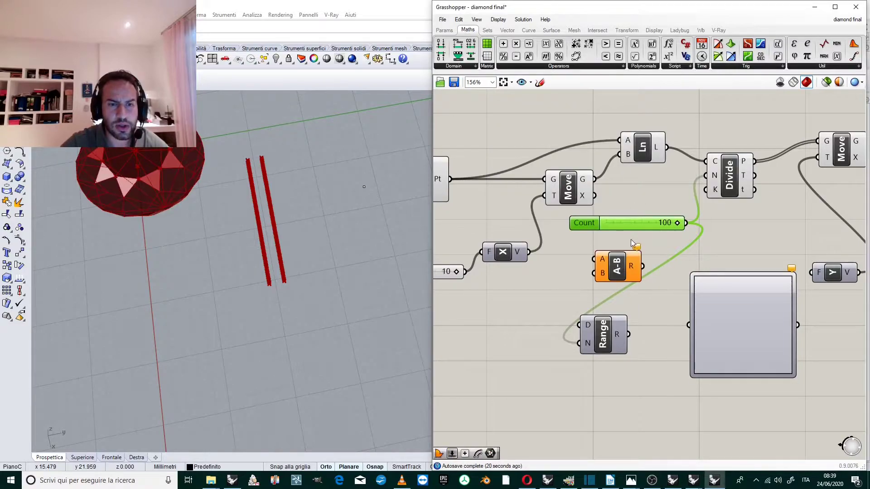
- Wire the Count slider into Subtraction's A input and a compact panel containing 1, with multiline data off, into its B input
{"action": "left_click_drag", "start_coordinate": [687, 225], "coordinate": [590, 254]}
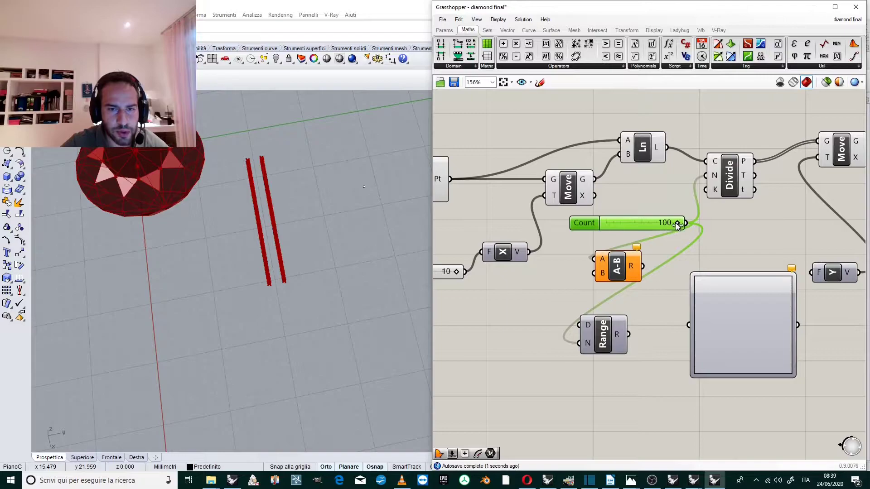
{"action": "double_click", "coordinate": [524, 292]}
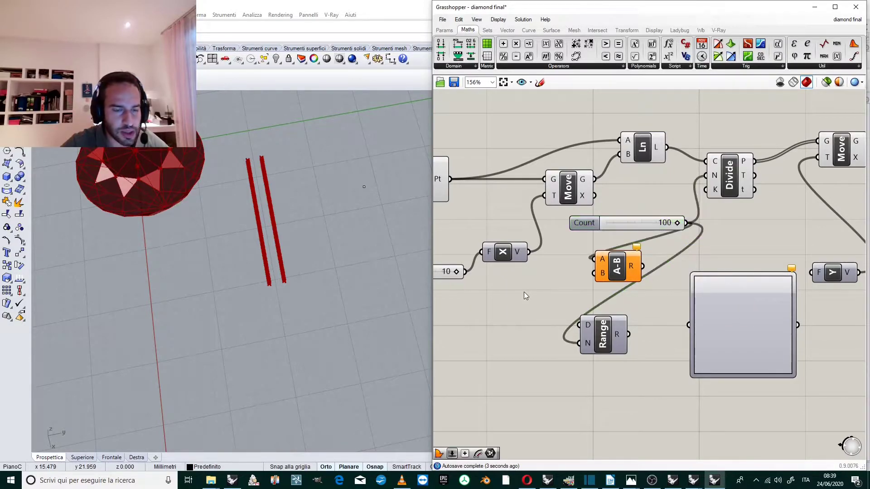
{"action": "type", "text": "panel"}
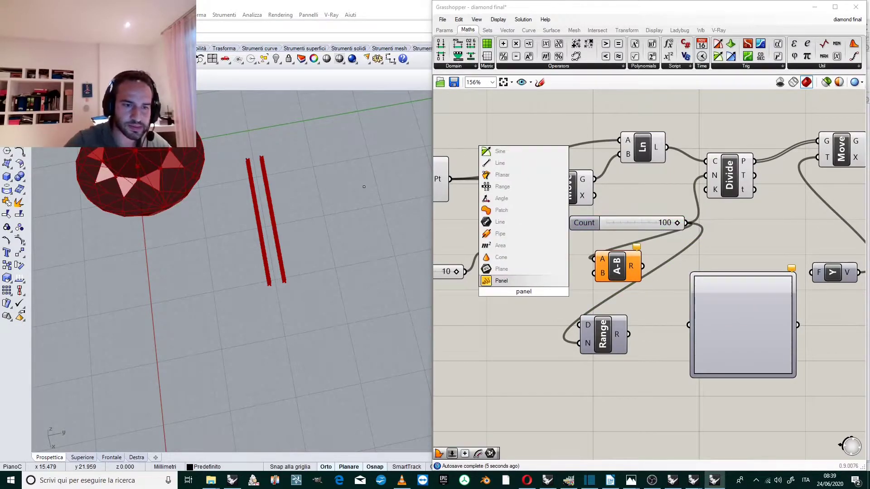
{"action": "left_click", "coordinate": [508, 281]}
{"action": "right_click", "coordinate": [524, 288]}
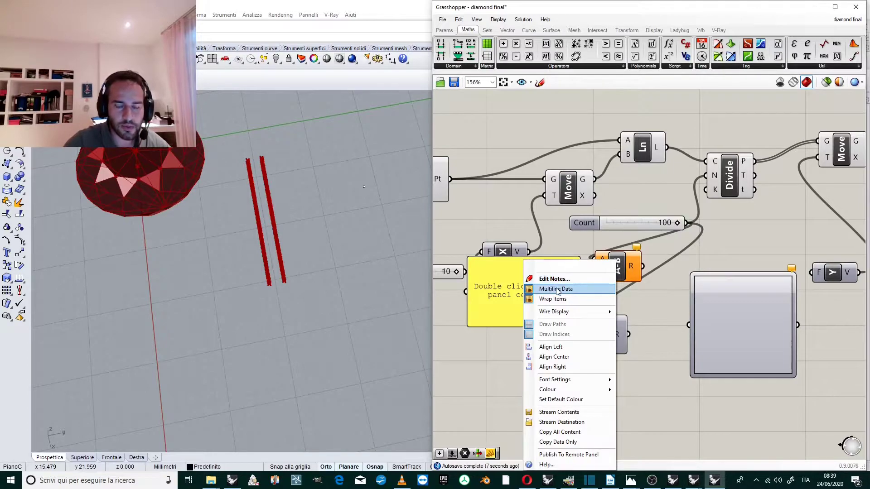
{"action": "left_click", "coordinate": [557, 289]}
{"action": "double_click", "coordinate": [537, 286]}
{"action": "type", "text": "1"}
{"action": "left_click", "coordinate": [493, 350]}
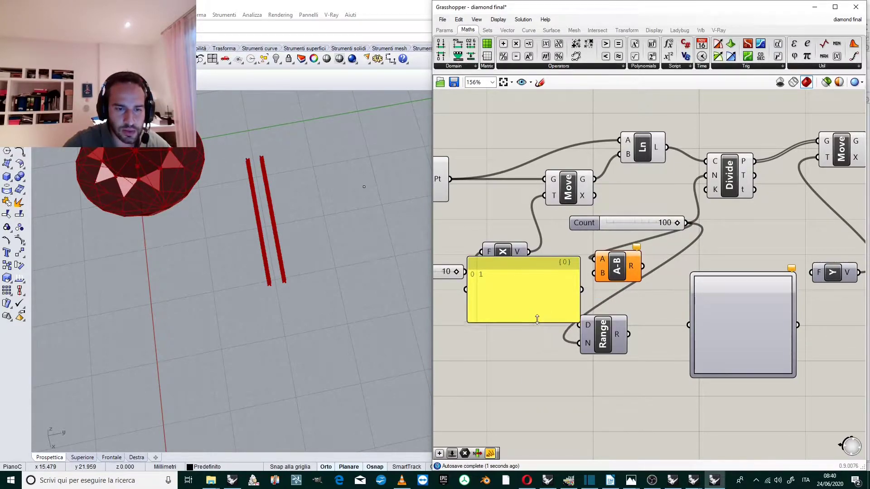
{"action": "left_click_drag", "start_coordinate": [539, 327], "coordinate": [536, 281]}
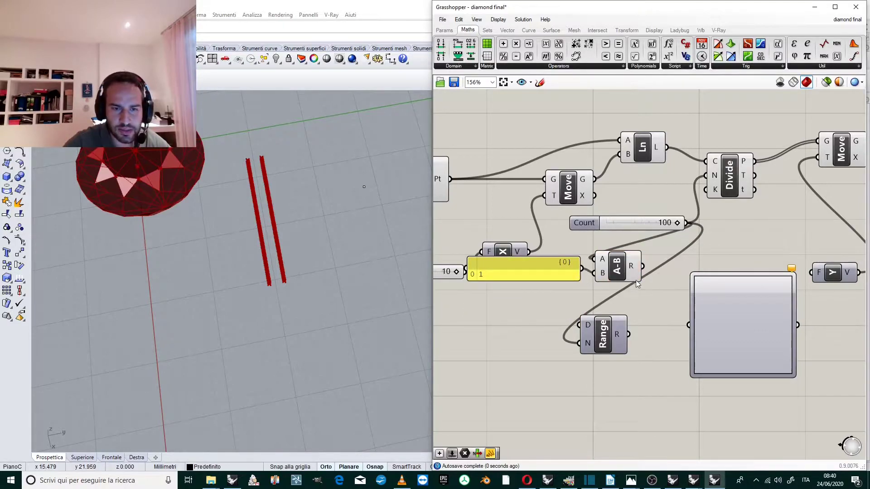
- Replace the Count wire on Range's steps input with the Subtraction result and check the Range output list
{"action": "scroll", "coordinate": [642, 267], "scroll_direction": "up", "scroll_amount": 2}
{"action": "left_click_drag", "start_coordinate": [643, 268], "coordinate": [562, 363]}
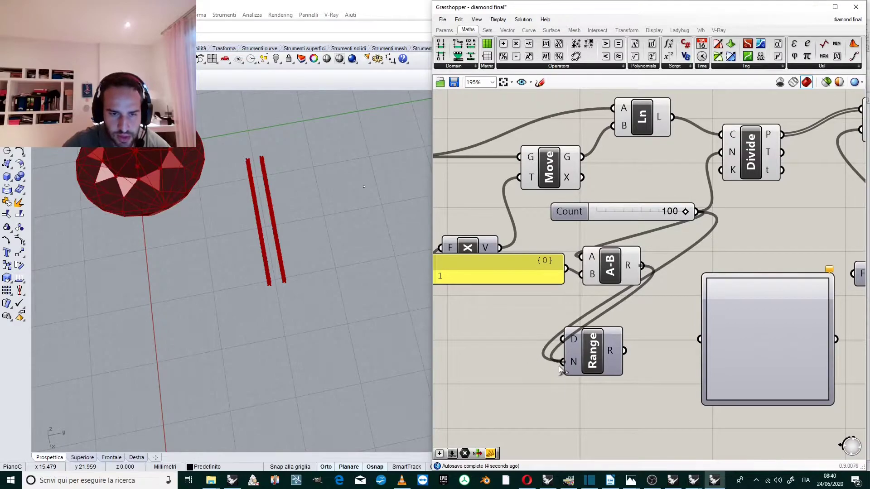
{"action": "left_click_drag", "start_coordinate": [642, 266], "coordinate": [562, 339]}
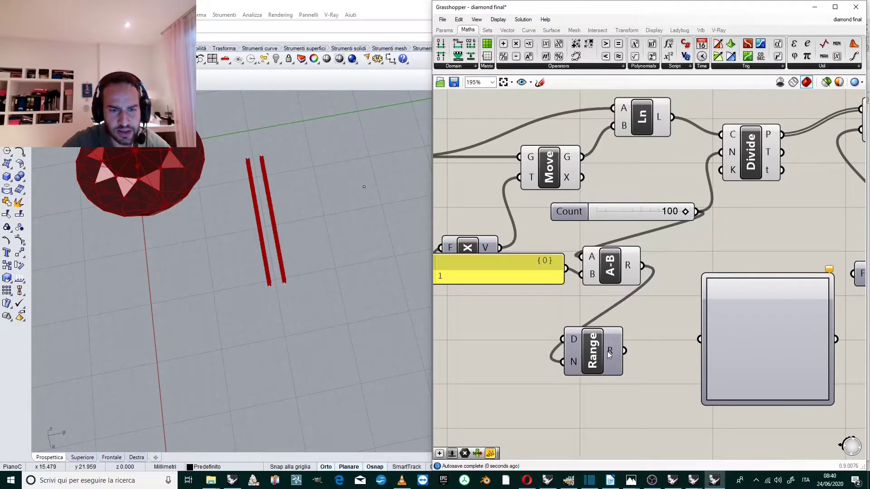
{"action": "mouse_move", "coordinate": [609, 353]}
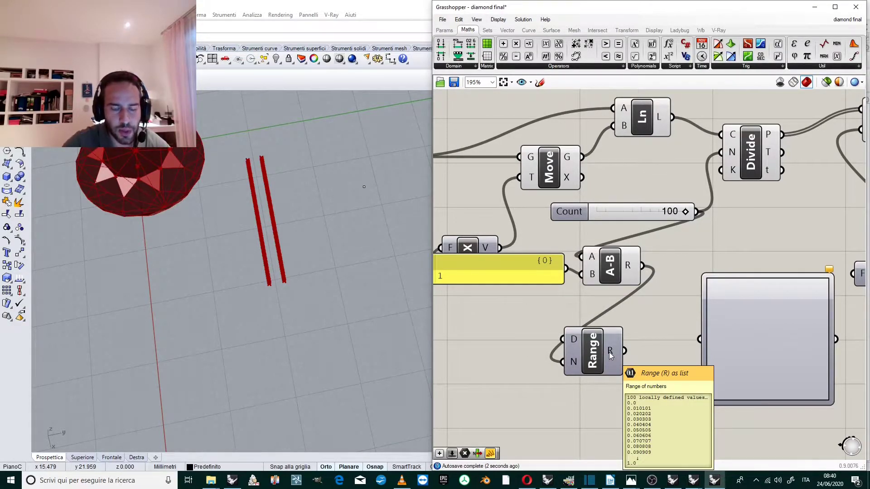
{"action": "scroll", "coordinate": [625, 357], "scroll_direction": "down", "scroll_amount": 2}
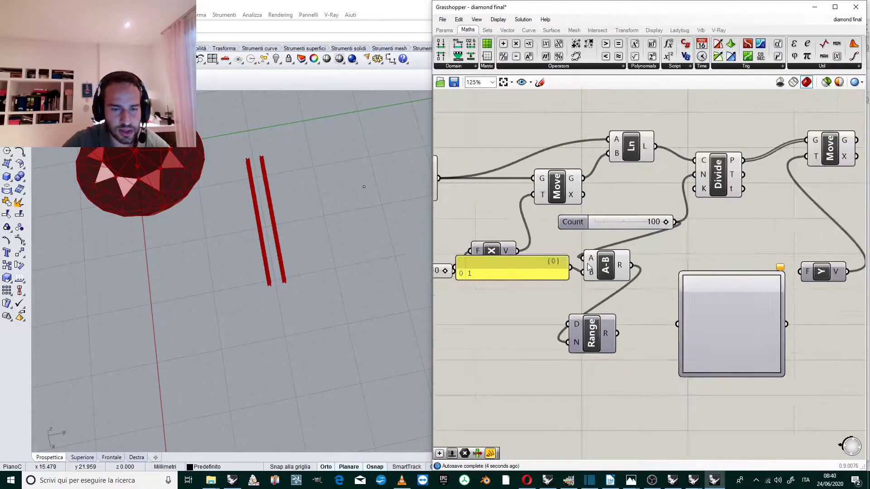
- Connect the Range output to the Graph Mapper, align the mapper beside Range, and set its graph type to Parabola
{"action": "left_click_drag", "start_coordinate": [572, 310], "coordinate": [632, 301]}
{"action": "scroll", "coordinate": [621, 253], "scroll_direction": "down", "scroll_amount": 3}
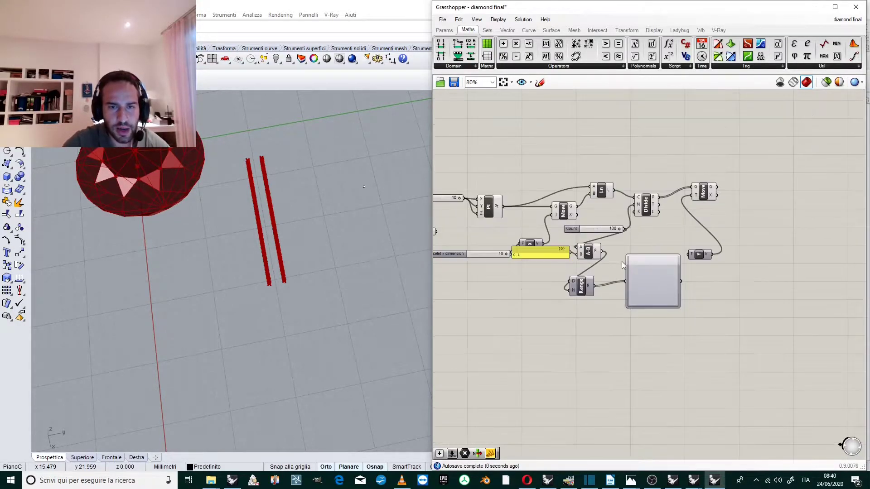
{"action": "scroll", "coordinate": [662, 284], "scroll_direction": "up", "scroll_amount": 2}
{"action": "left_click", "coordinate": [663, 288]}
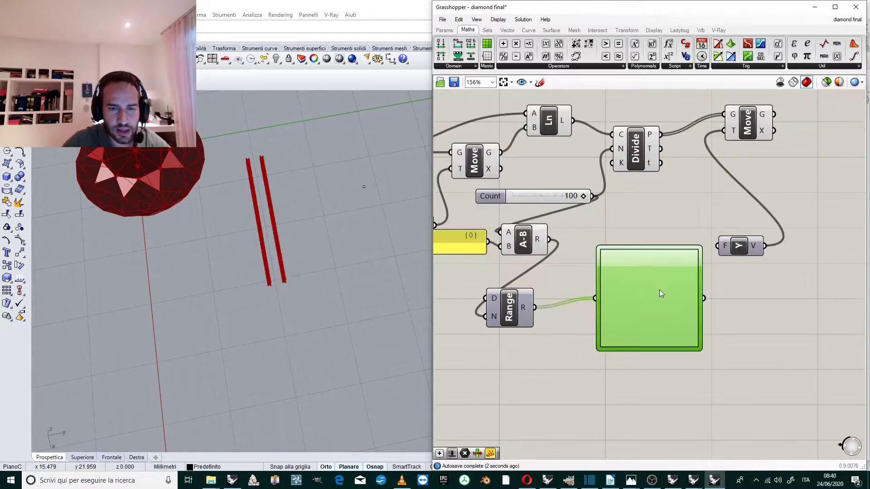
{"action": "scroll", "coordinate": [659, 290], "scroll_direction": "up", "scroll_amount": 1}
{"action": "right_click", "coordinate": [637, 296]}
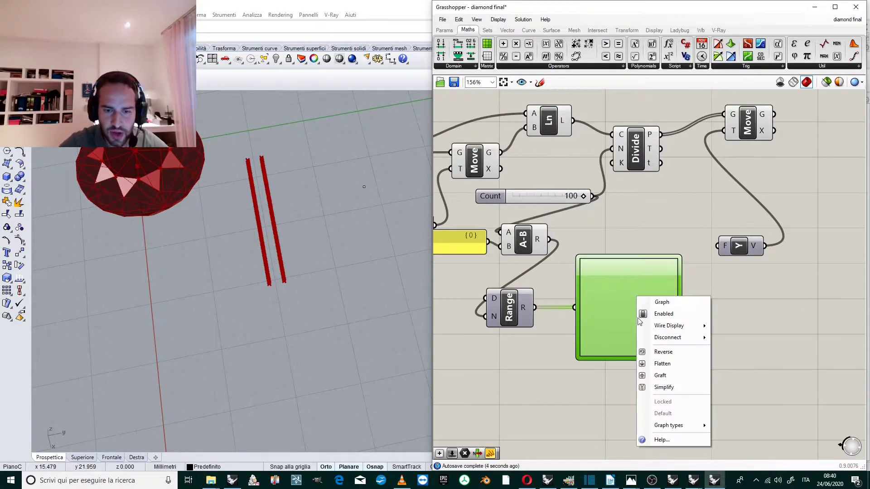
{"action": "mouse_move", "coordinate": [670, 425]}
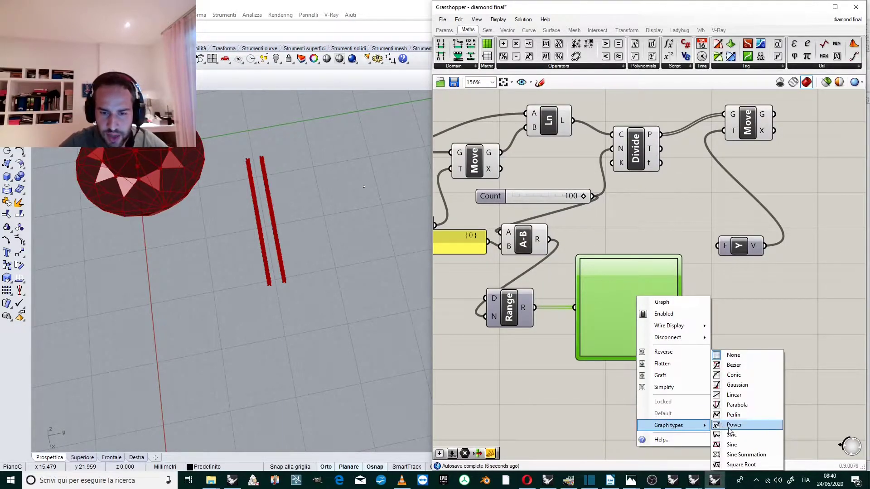
{"action": "left_click", "coordinate": [737, 405]}
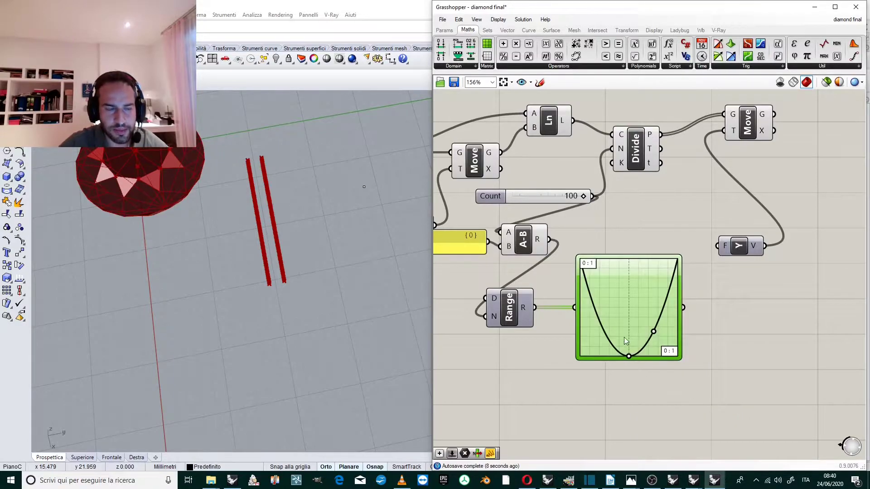
- Connect the Graph Mapper output to the factor input of Unit Y
{"action": "scroll", "coordinate": [678, 290], "scroll_direction": "up", "scroll_amount": 3}
{"action": "scroll", "coordinate": [590, 281], "scroll_direction": "down", "scroll_amount": 2}
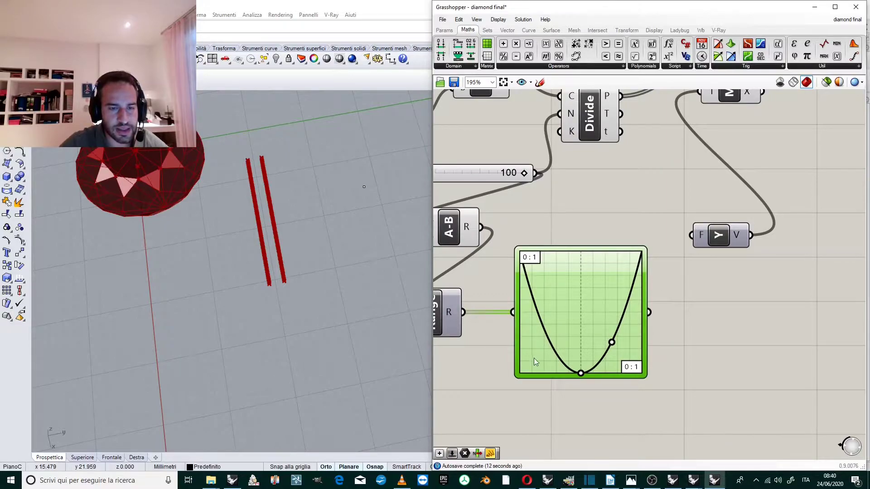
{"action": "scroll", "coordinate": [648, 312], "scroll_direction": "down", "scroll_amount": 1}
{"action": "scroll", "coordinate": [665, 294], "scroll_direction": "up", "scroll_amount": 2}
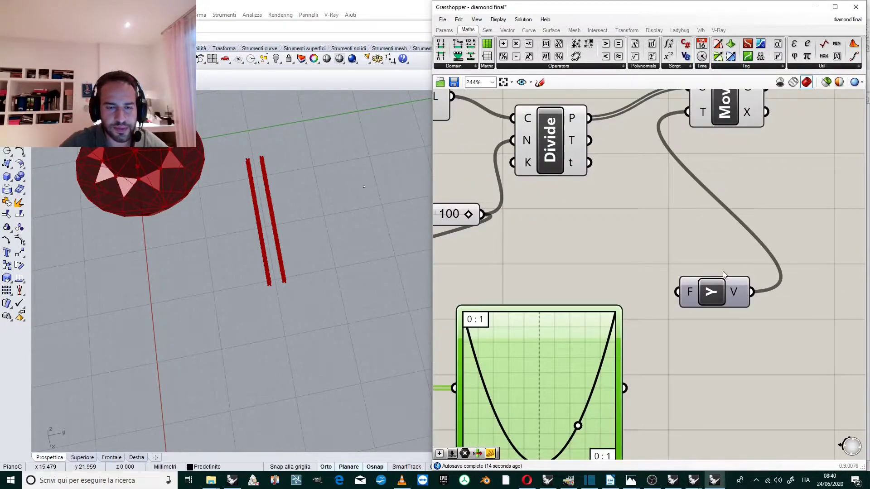
{"action": "left_click_drag", "start_coordinate": [625, 388], "coordinate": [677, 291]}
{"action": "scroll", "coordinate": [596, 243], "scroll_direction": "down", "scroll_amount": 4}
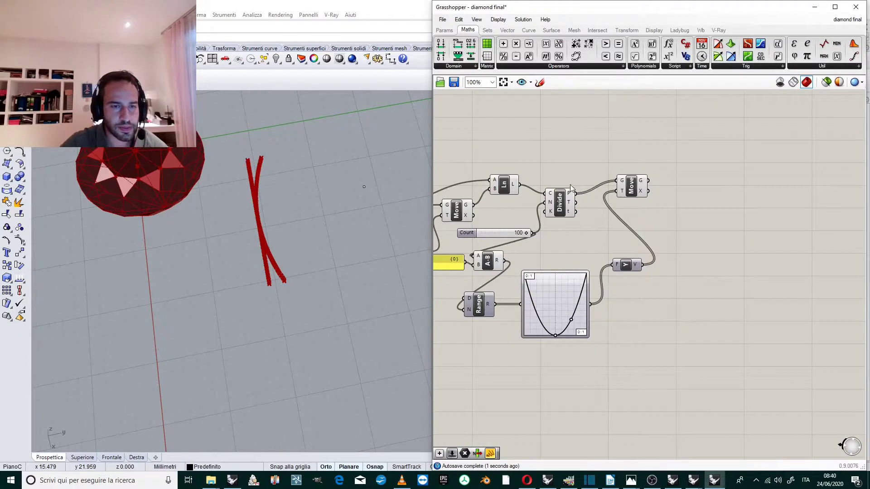
- Shift the vertex of the Graph Mapper's parabola slightly off centre and a little upward
{"action": "scroll", "coordinate": [572, 190], "scroll_direction": "up", "scroll_amount": 3}
{"action": "scroll", "coordinate": [471, 217], "scroll_direction": "down", "scroll_amount": 2}
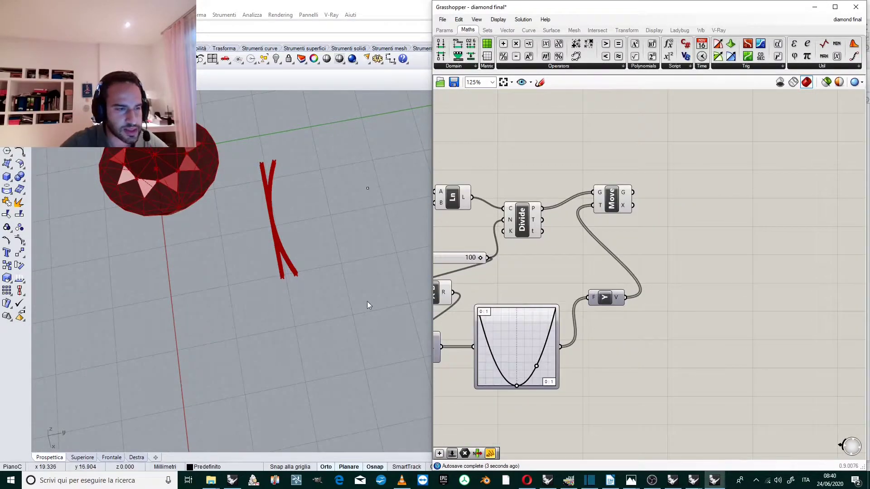
{"action": "scroll", "coordinate": [294, 227], "scroll_direction": "up", "scroll_amount": 1}
{"action": "scroll", "coordinate": [526, 385], "scroll_direction": "up", "scroll_amount": 2}
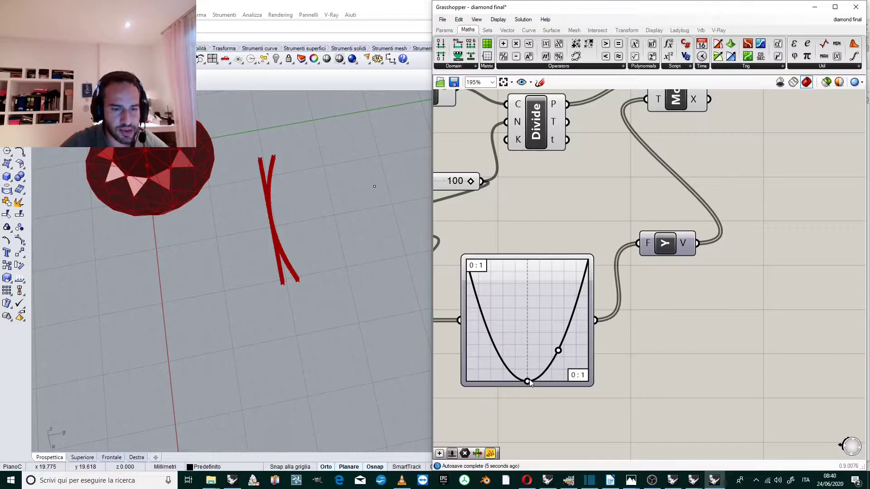
{"action": "mouse_move", "coordinate": [529, 382]}
{"action": "left_mouse_down"}
{"action": "mouse_move", "coordinate": [530, 332]}
{"action": "mouse_move", "coordinate": [531, 378]}
{"action": "mouse_move", "coordinate": [525, 353]}
{"action": "mouse_move", "coordinate": [528, 367]}
{"action": "mouse_move", "coordinate": [510, 377]}
{"action": "mouse_move", "coordinate": [551, 382]}
{"action": "mouse_move", "coordinate": [544, 384]}
{"action": "mouse_move", "coordinate": [541, 362]}
{"action": "mouse_move", "coordinate": [531, 382]}
{"action": "left_mouse_up"}
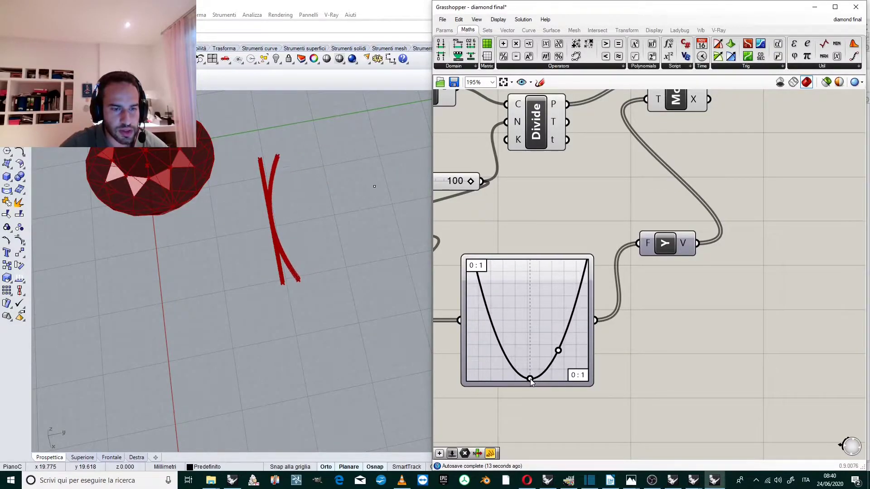
- Place the final Move component farther from Divide Curve and Unit Y to leave space between them
{"action": "scroll", "coordinate": [550, 245], "scroll_direction": "down", "scroll_amount": 4}
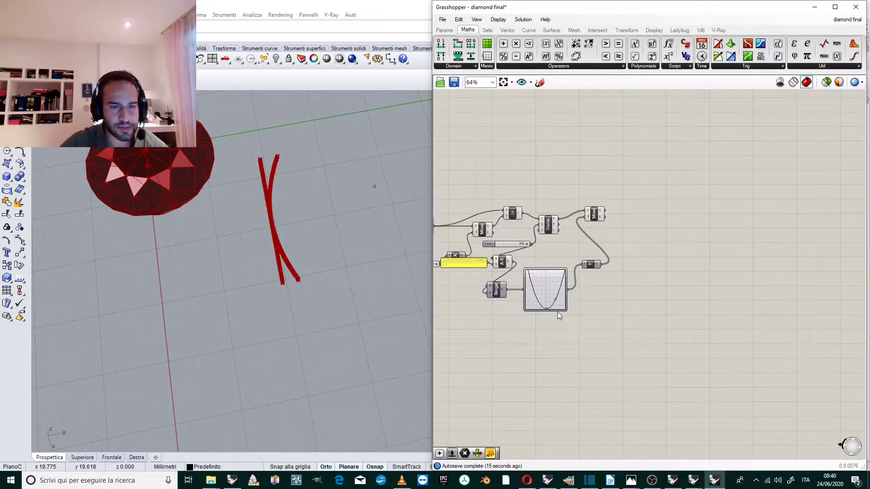
{"action": "scroll", "coordinate": [599, 206], "scroll_direction": "up", "scroll_amount": 3}
{"action": "left_click", "coordinate": [594, 204]}
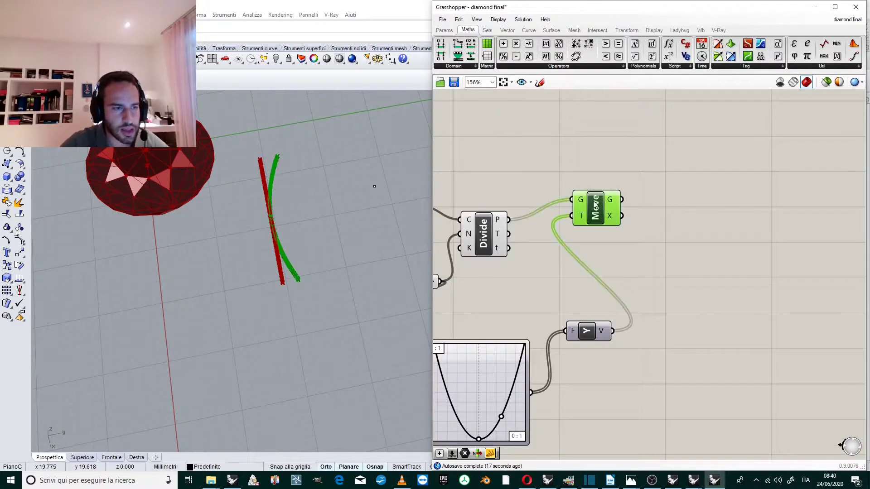
{"action": "left_click_drag", "start_coordinate": [603, 206], "coordinate": [723, 232]}
{"action": "left_click", "coordinate": [716, 184]}
{"action": "scroll", "coordinate": [716, 183], "scroll_direction": "down", "scroll_amount": 4}
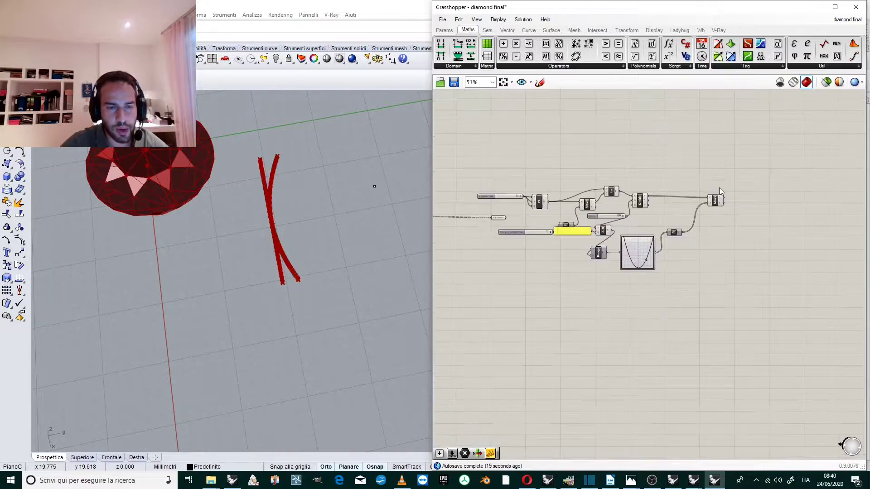
- Disable the preview of every line, division and graph component feeding the final Move, leaving only the moved points displayed
{"action": "left_click_drag", "start_coordinate": [670, 176], "coordinate": [536, 300]}
{"action": "scroll", "coordinate": [634, 272], "scroll_direction": "down", "scroll_amount": 2}
{"action": "middle_click", "coordinate": [587, 293]}
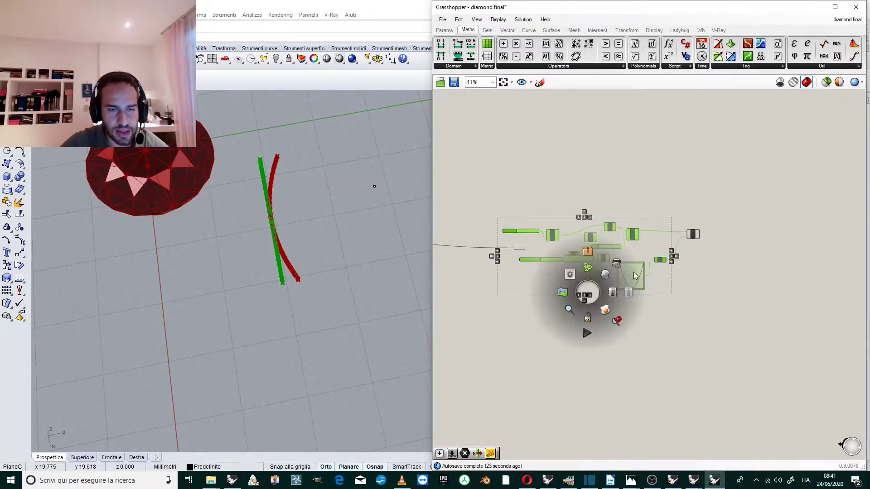
{"action": "left_click", "coordinate": [616, 263]}
{"action": "left_click", "coordinate": [702, 239]}
{"action": "scroll", "coordinate": [705, 236], "scroll_direction": "up", "scroll_amount": 10}
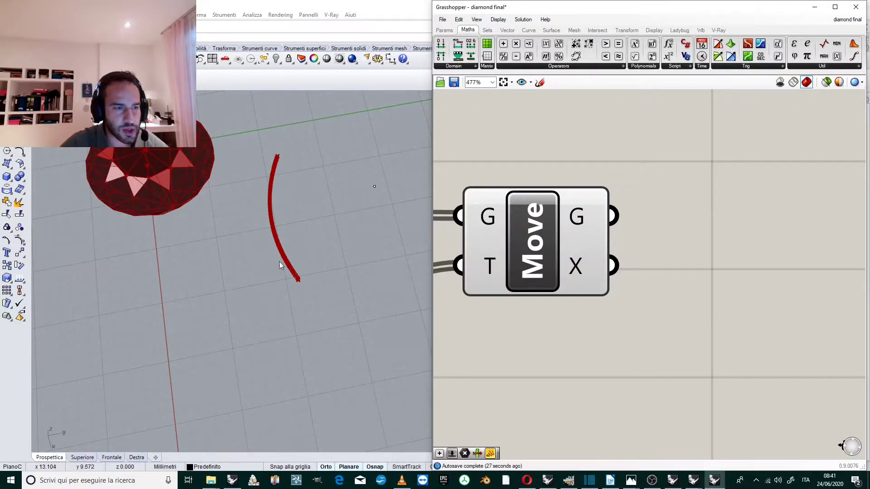
{"action": "scroll", "coordinate": [557, 175], "scroll_direction": "down", "scroll_amount": 2}
{"action": "left_click", "coordinate": [573, 190]}
{"action": "scroll", "coordinate": [617, 216], "scroll_direction": "up", "scroll_amount": 2}
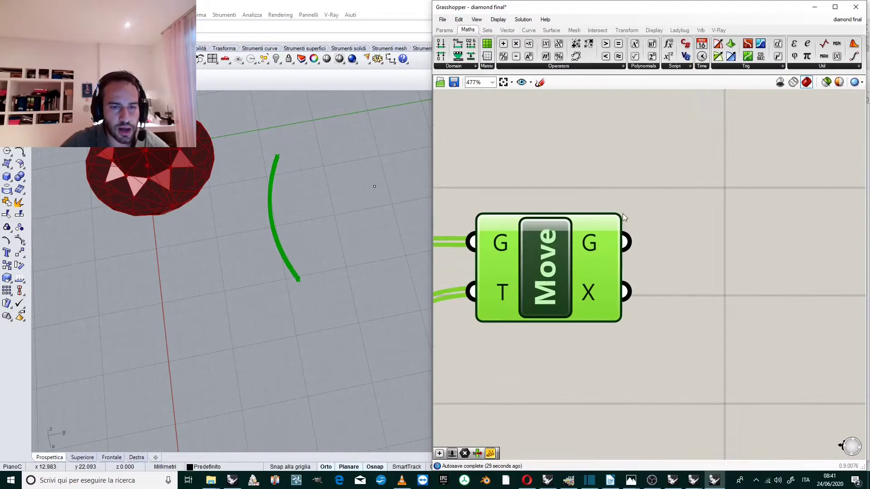
{"action": "mouse_move", "coordinate": [309, 189]}
{"action": "right_mouse_down"}
{"action": "mouse_move", "coordinate": [271, 140]}
{"action": "mouse_move", "coordinate": [317, 199]}
{"action": "right_mouse_up"}
- Add an Interpolate curve component after the final Move and connect the moved geometry to its vertices input
{"action": "double_click", "coordinate": [653, 159]}
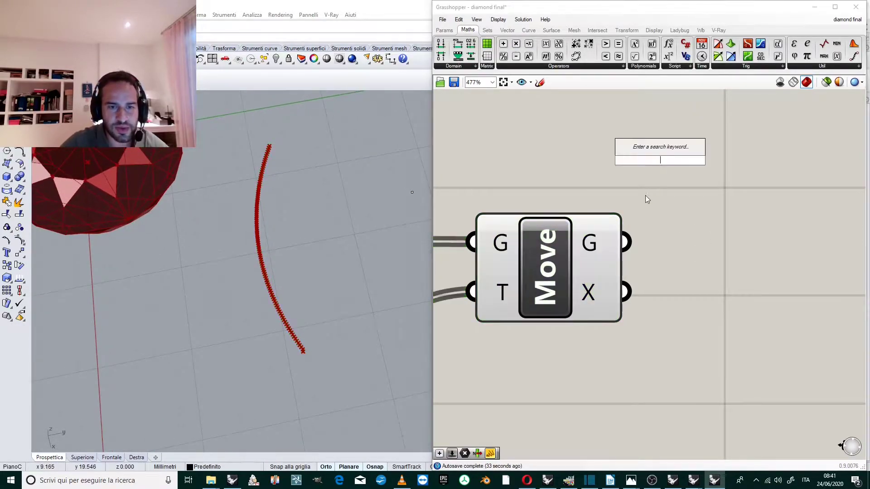
{"action": "scroll", "coordinate": [665, 202], "scroll_direction": "down", "scroll_amount": 2}
{"action": "double_click", "coordinate": [717, 191]}
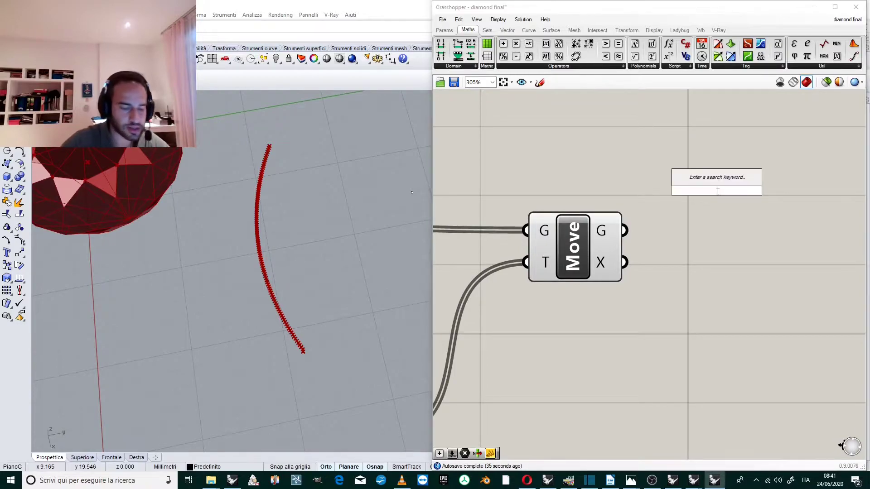
{"action": "type", "text": "inter"}
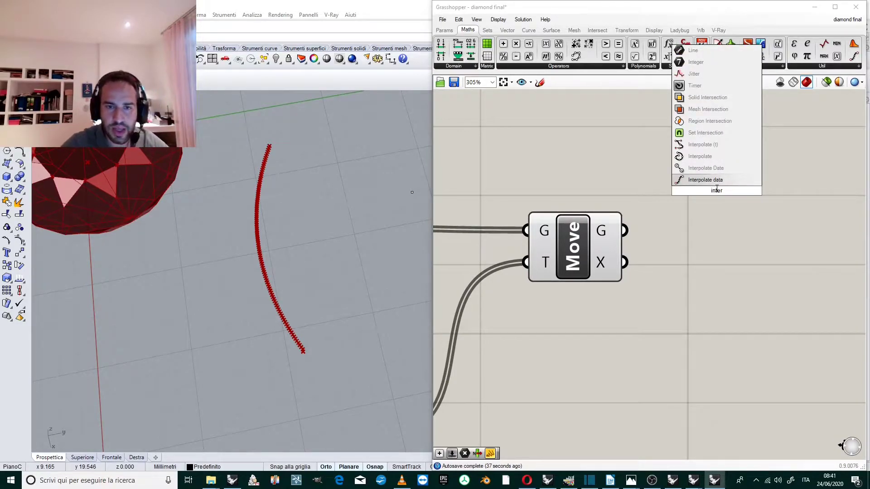
{"action": "left_click", "coordinate": [710, 161]}
{"action": "left_click_drag", "start_coordinate": [710, 160], "coordinate": [763, 218]}
{"action": "left_click_drag", "start_coordinate": [626, 230], "coordinate": [719, 205]}
- Turn off the preview of the final Move component
{"action": "scroll", "coordinate": [725, 190], "scroll_direction": "up", "scroll_amount": 3}
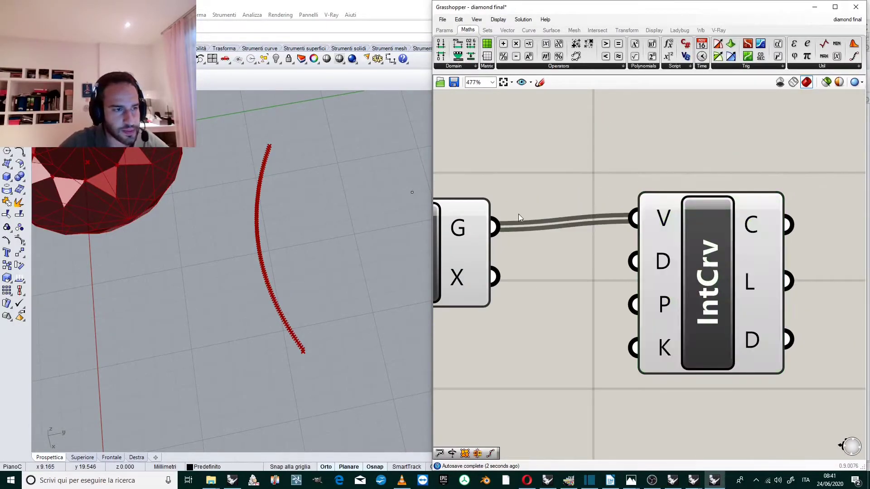
{"action": "right_click_drag", "start_coordinate": [613, 217], "coordinate": [735, 217]}
{"action": "left_click", "coordinate": [524, 237]}
{"action": "right_click", "coordinate": [524, 237]}
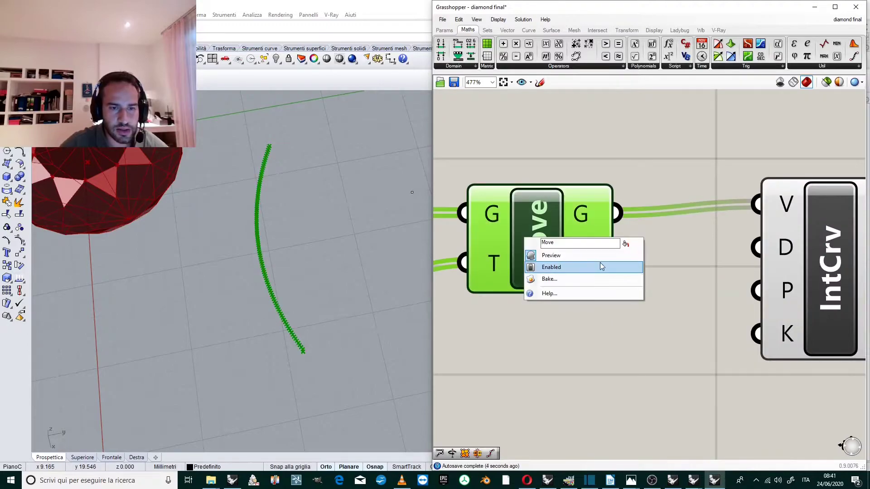
{"action": "left_click", "coordinate": [550, 255]}
{"action": "left_click", "coordinate": [541, 168]}
- Add an End Points component after the Interpolate component and connect the interpolated curve to its curve input
{"action": "scroll", "coordinate": [541, 168], "scroll_direction": "down", "scroll_amount": 5}
{"action": "scroll", "coordinate": [602, 192], "scroll_direction": "up", "scroll_amount": 4}
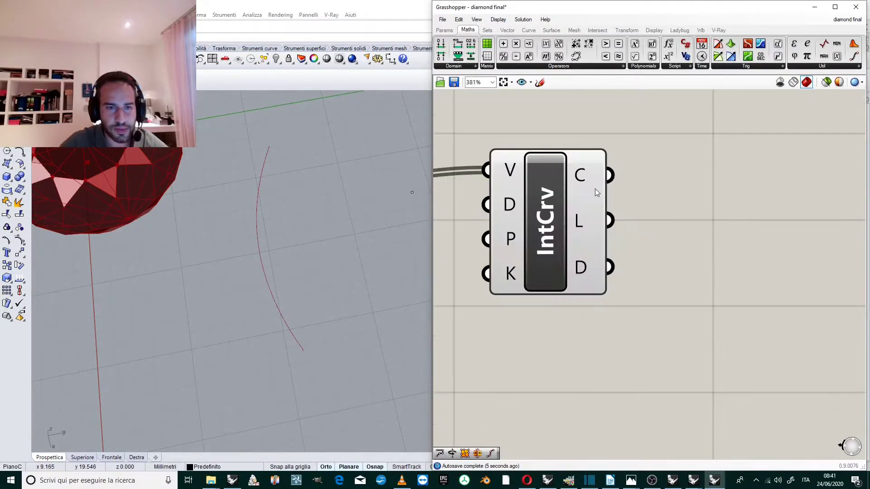
{"action": "scroll", "coordinate": [602, 192], "scroll_direction": "down", "scroll_amount": 2}
{"action": "left_click", "coordinate": [582, 187]}
{"action": "scroll", "coordinate": [632, 209], "scroll_direction": "up", "scroll_amount": 1}
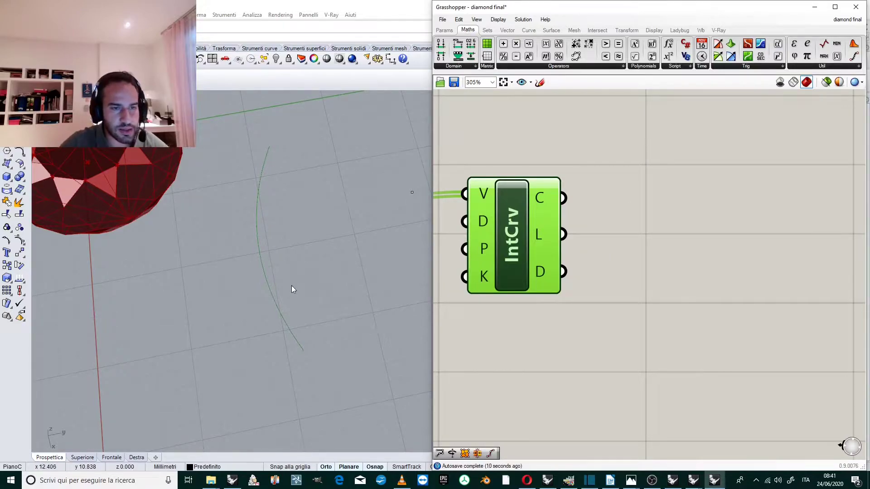
{"action": "left_click", "coordinate": [528, 30]}
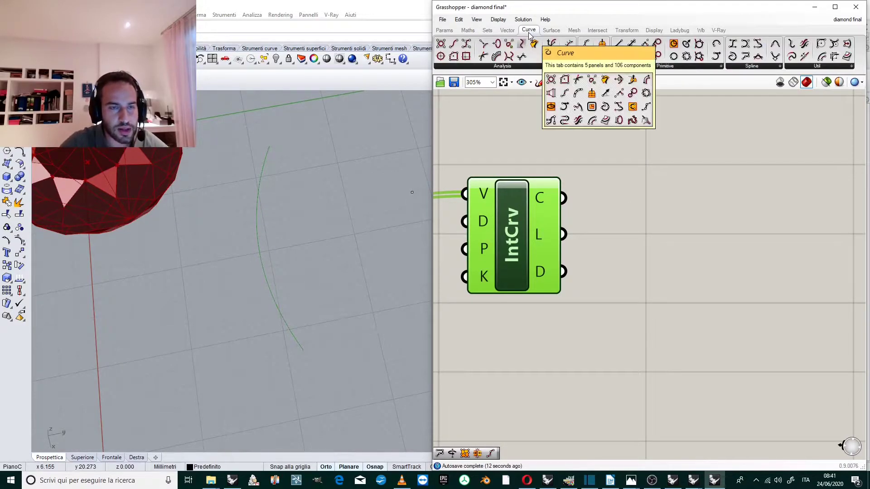
{"action": "left_click", "coordinate": [532, 67]}
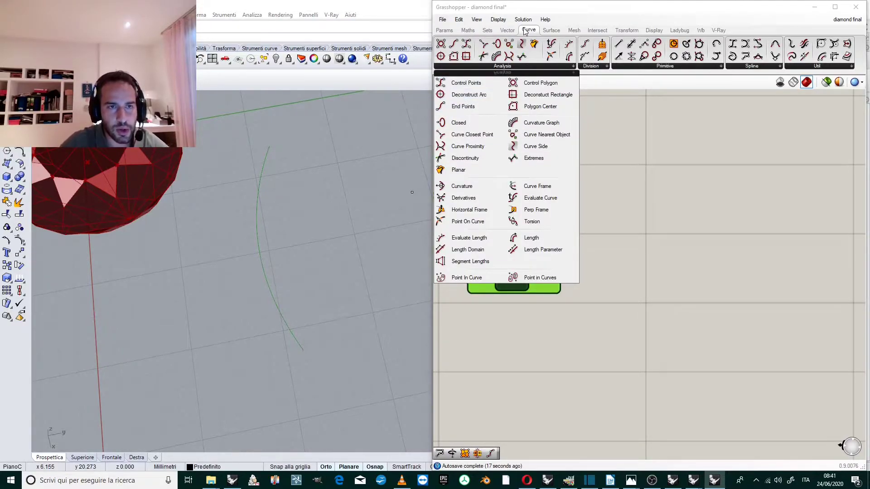
{"action": "left_click", "coordinate": [471, 113]}
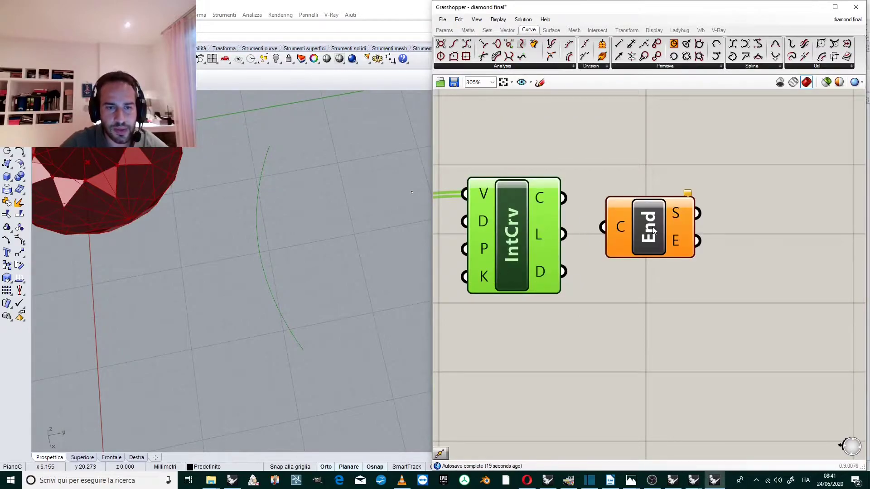
{"action": "left_click", "coordinate": [700, 214]}
{"action": "left_click_drag", "start_coordinate": [563, 198], "coordinate": [652, 214]}
{"action": "scroll", "coordinate": [566, 181], "scroll_direction": "down", "scroll_amount": 3}
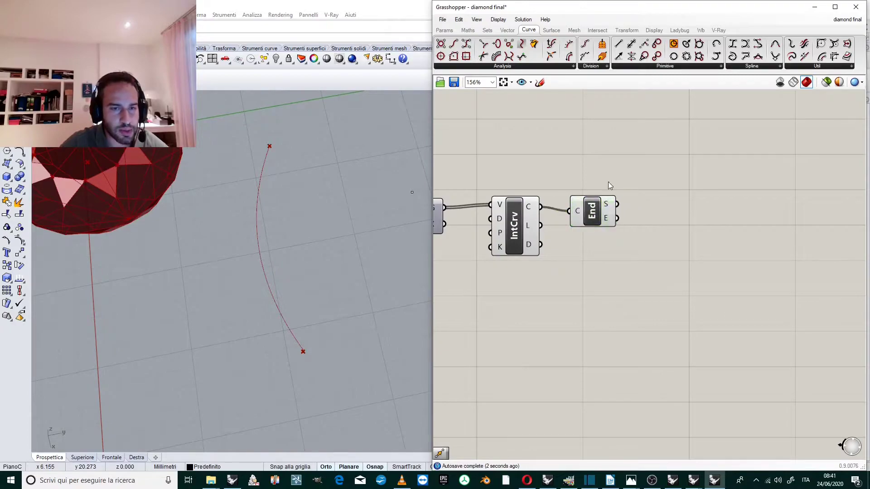
{"action": "scroll", "coordinate": [585, 186], "scroll_direction": "up", "scroll_amount": 1}
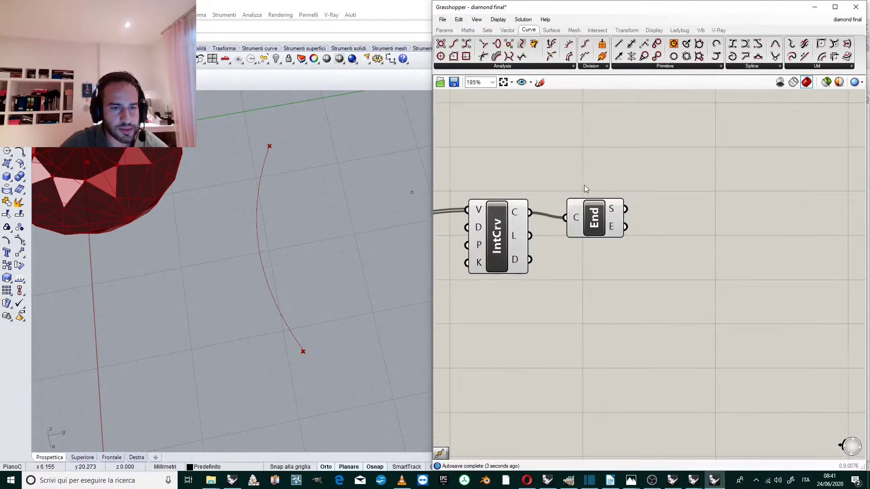
- Add a Move component after End Points and connect the curve's start point to its geometry input
{"action": "double_click", "coordinate": [684, 192]}
{"action": "type", "text": "mov"}
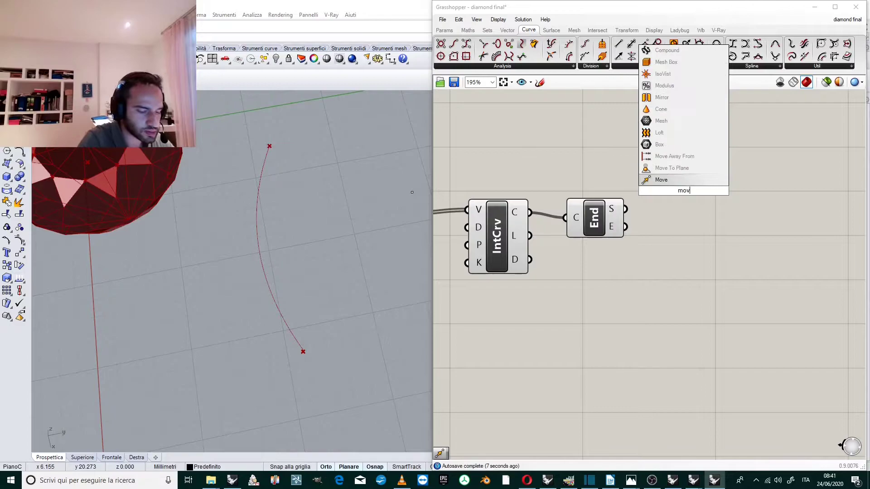
{"action": "key", "text": "Return"}
{"action": "left_click_drag", "start_coordinate": [677, 199], "coordinate": [724, 230]}
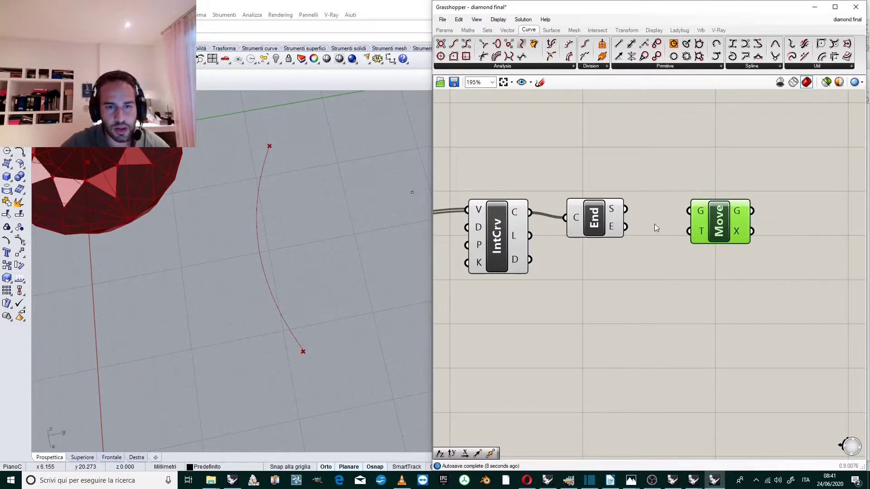
{"action": "left_click_drag", "start_coordinate": [626, 209], "coordinate": [781, 188]}
- Add a Unit Y component before the new Move and connect its vector to the Move's translation input
{"action": "double_click", "coordinate": [724, 213]}
{"action": "type", "text": "unit x"}
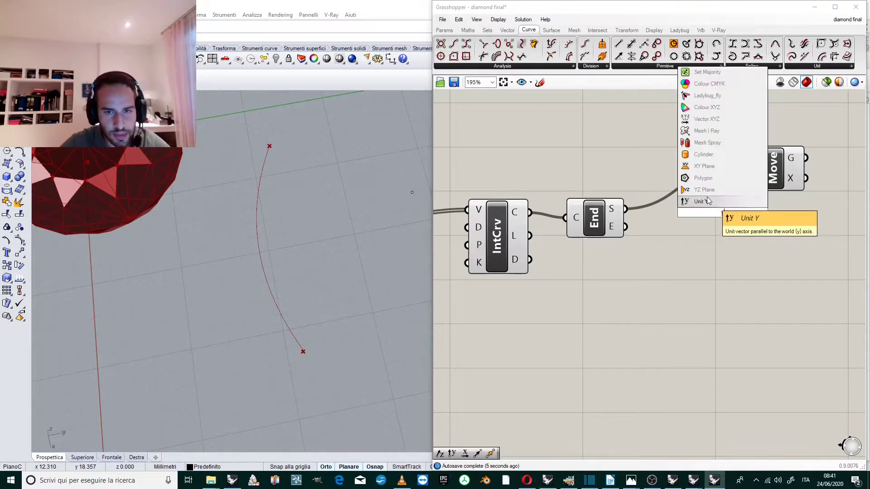
{"action": "key", "text": "Return"}
{"action": "left_click_drag", "start_coordinate": [747, 213], "coordinate": [742, 178]}
{"action": "scroll", "coordinate": [718, 198], "scroll_direction": "down", "scroll_amount": 2}
{"action": "scroll", "coordinate": [641, 154], "scroll_direction": "up", "scroll_amount": 3}
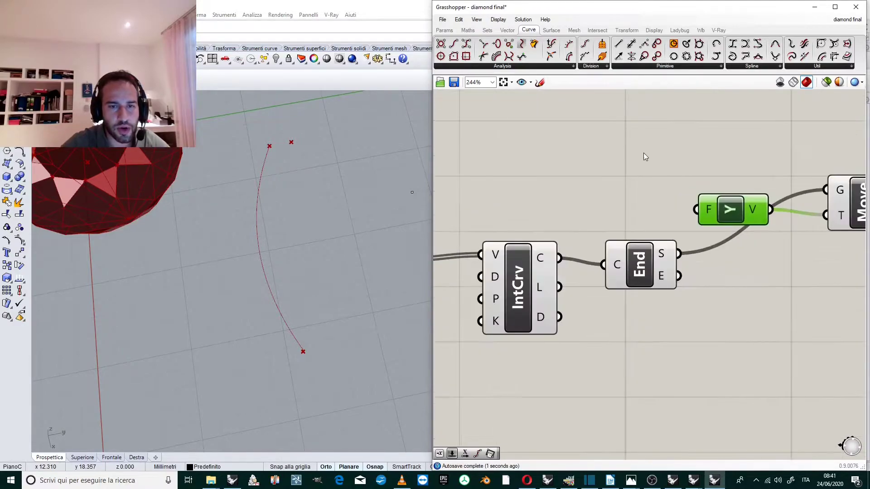
{"action": "left_click_drag", "start_coordinate": [722, 212], "coordinate": [743, 196]}
- Create a number slider with value 0.9 and connect it to the factor of the new Unit Y
{"action": "double_click", "coordinate": [628, 162]}
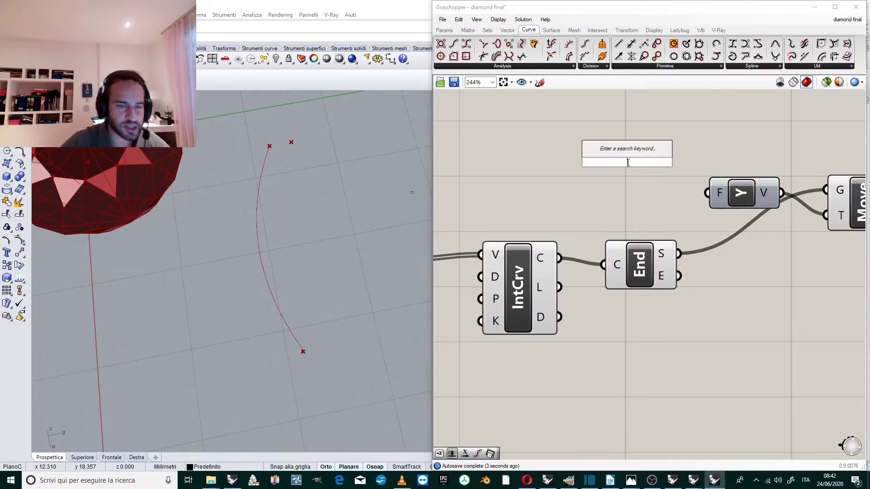
{"action": "type", "text": "0.9"}
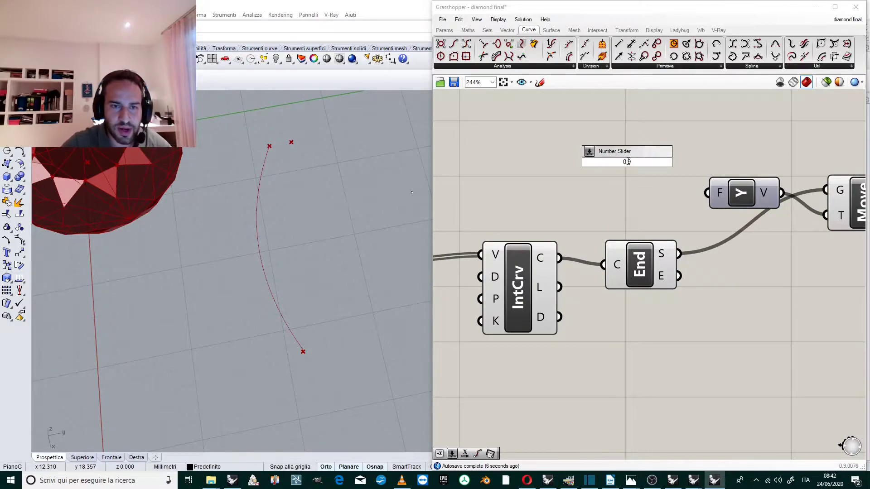
{"action": "key", "text": "Return"}
{"action": "left_click_drag", "start_coordinate": [640, 165], "coordinate": [594, 165]}
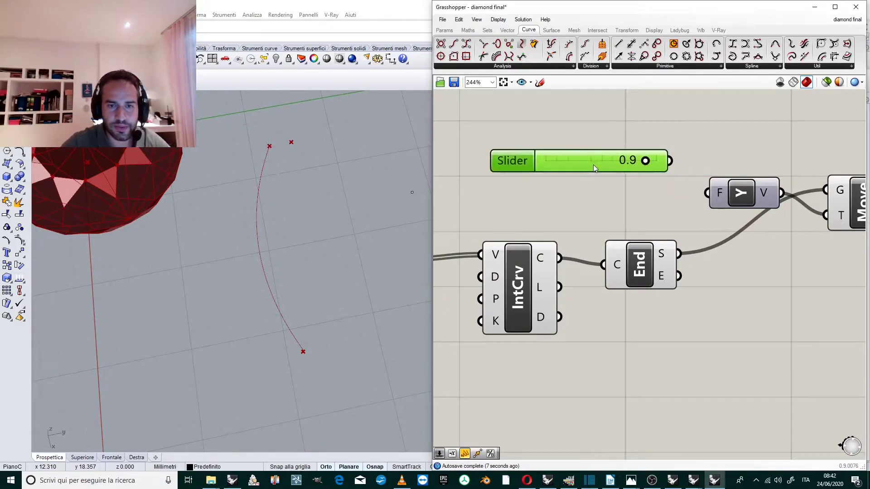
{"action": "left_click_drag", "start_coordinate": [670, 161], "coordinate": [709, 199]}
{"action": "scroll", "coordinate": [710, 201], "scroll_direction": "down", "scroll_amount": 2}
{"action": "scroll", "coordinate": [593, 169], "scroll_direction": "up", "scroll_amount": 1}
- Rename the Unit Y factor slider to "thickness bracelet" and shift it farther from the Unit Y component
{"action": "right_click", "coordinate": [593, 169]}
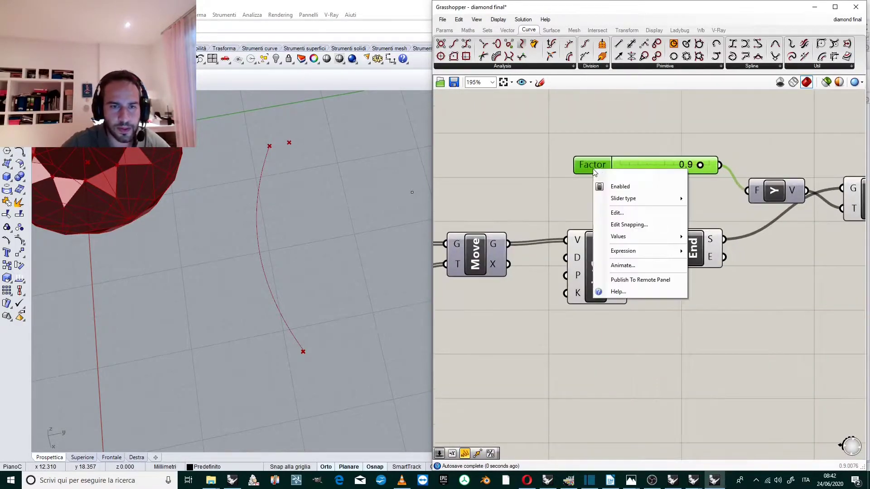
{"action": "type", "text": "thi"}
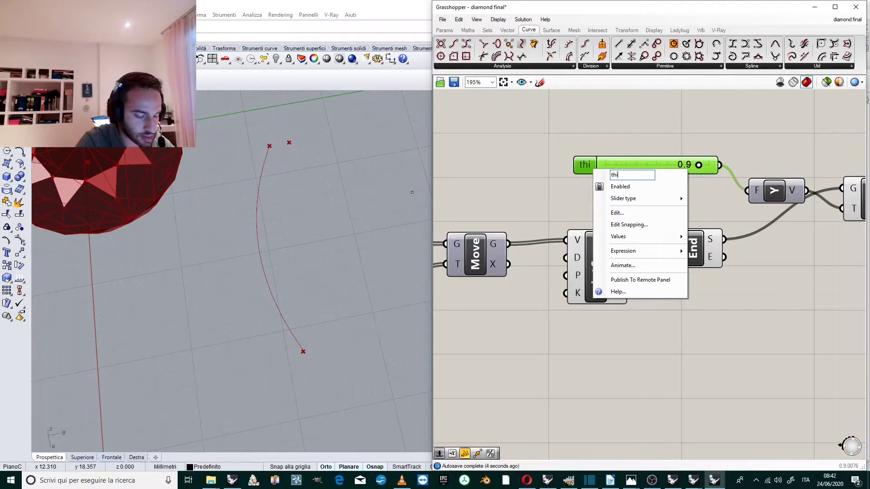
{"action": "type", "text": "ckness"}
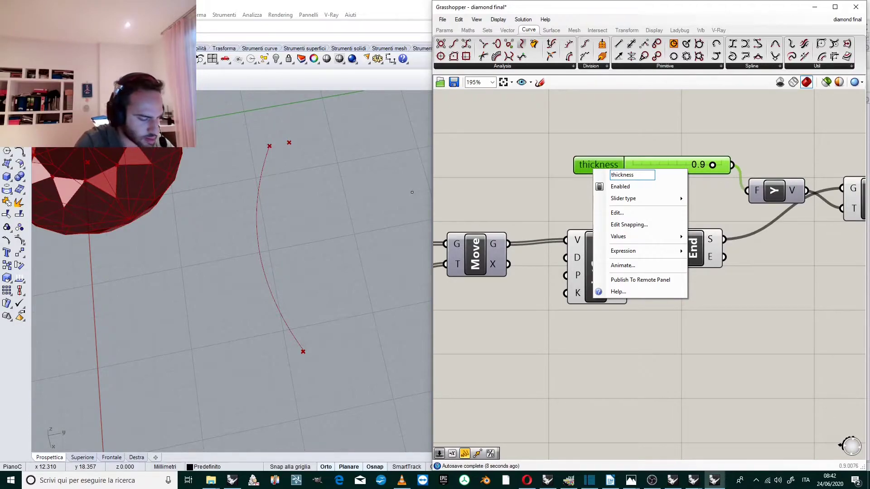
{"action": "type", "text": " bracelet"}
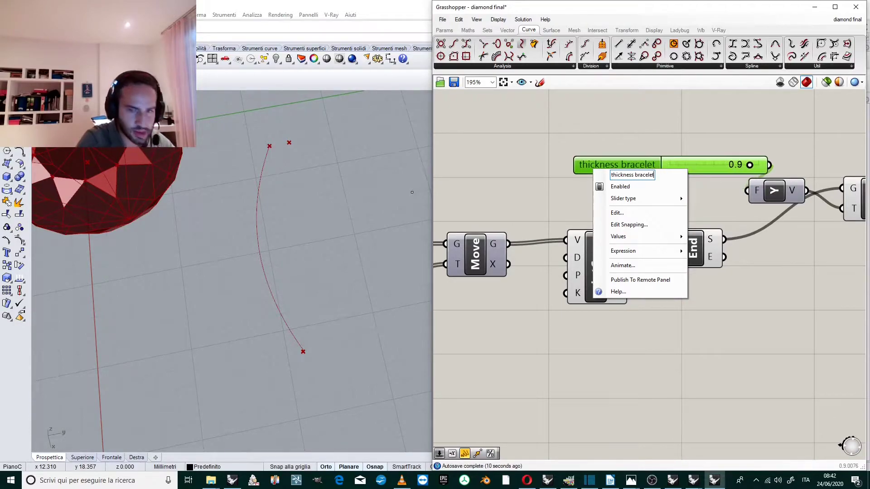
{"action": "key", "text": "Return"}
{"action": "left_click_drag", "start_coordinate": [614, 162], "coordinate": [572, 162]}
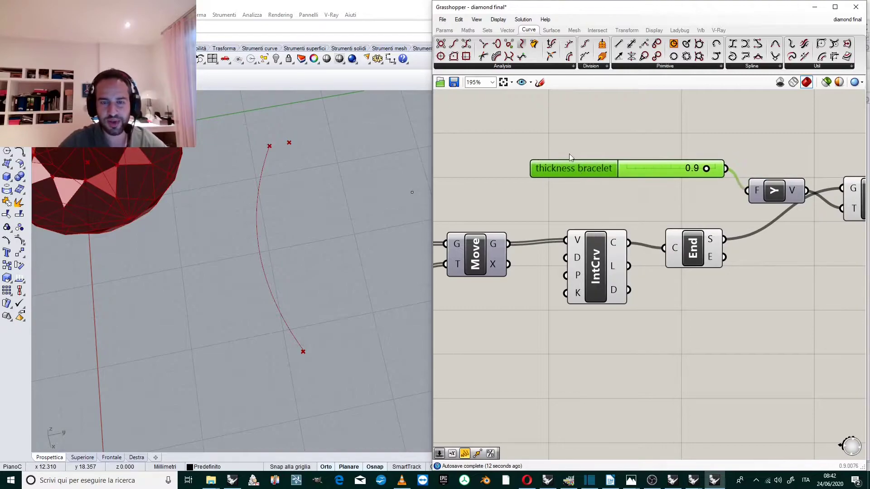
- Duplicate the thickness slider, Unit Y and Move below the originals and feed the curve's end point into the copied Move's geometry input
{"action": "scroll", "coordinate": [739, 157], "scroll_direction": "down", "scroll_amount": 2}
{"action": "scroll", "coordinate": [739, 157], "scroll_direction": "up", "scroll_amount": 1}
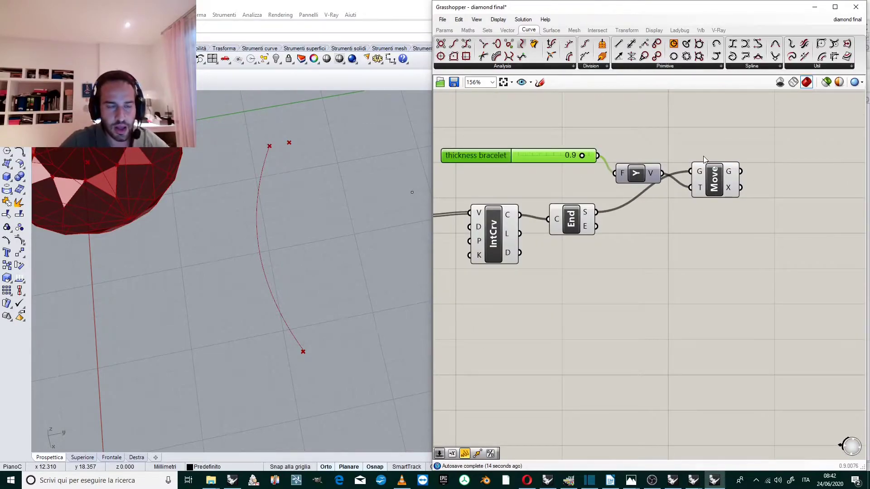
{"action": "scroll", "coordinate": [703, 159], "scroll_direction": "down", "scroll_amount": 1}
{"action": "scroll", "coordinate": [698, 173], "scroll_direction": "up", "scroll_amount": 1}
{"action": "left_click", "coordinate": [691, 180]}
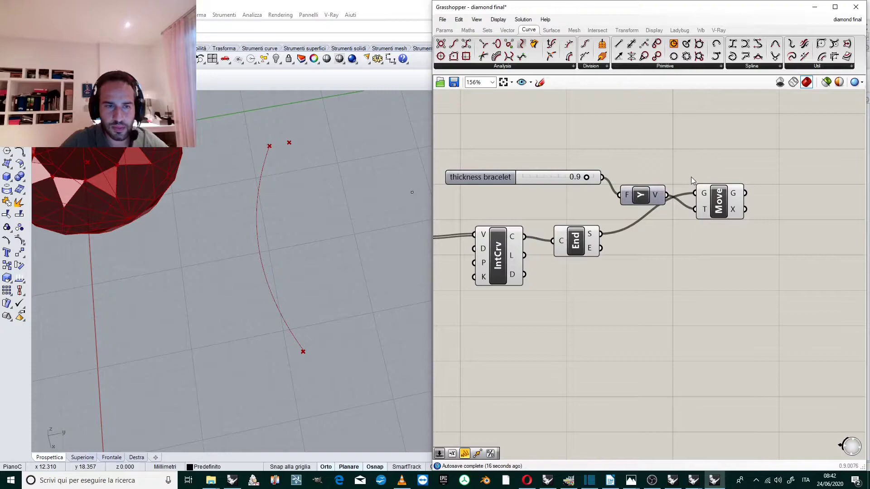
{"action": "scroll", "coordinate": [657, 173], "scroll_direction": "down", "scroll_amount": 2}
{"action": "left_click_drag", "start_coordinate": [755, 160], "coordinate": [628, 312]}
{"action": "scroll", "coordinate": [599, 188], "scroll_direction": "up", "scroll_amount": 2}
{"action": "key", "text": "ctrl+c"}
{"action": "key", "text": "ctrl+v"}
{"action": "left_click_drag", "start_coordinate": [643, 240], "coordinate": [750, 321]}
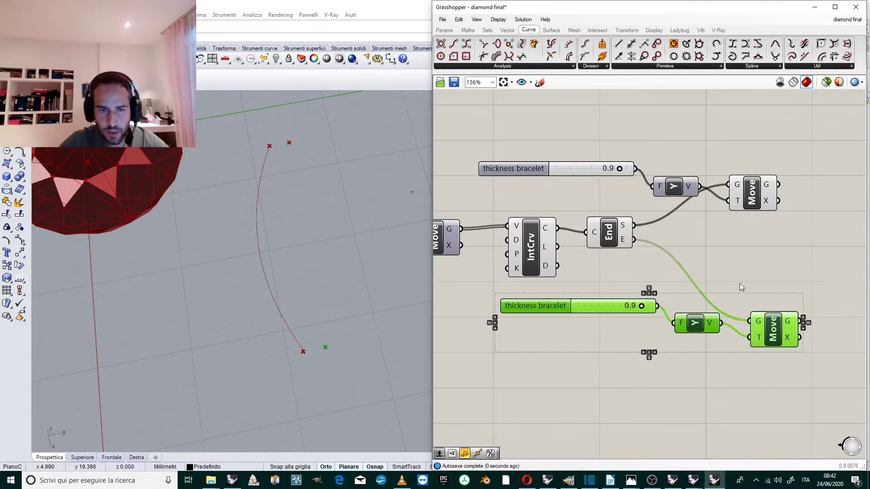
{"action": "right_click_drag", "start_coordinate": [632, 289], "coordinate": [636, 282]}
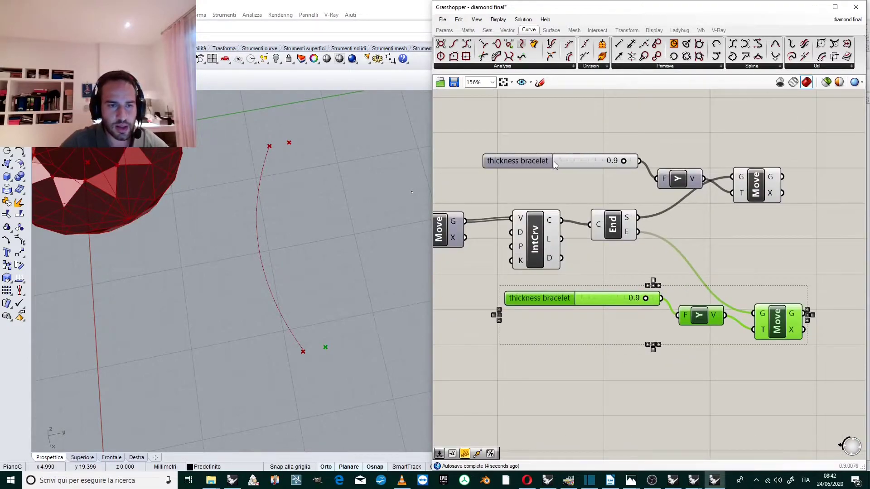
- Connect the original thickness bracelet slider to the copied Unit Y as well and delete the duplicate slider
{"action": "left_click_drag", "start_coordinate": [540, 160], "coordinate": [522, 162]}
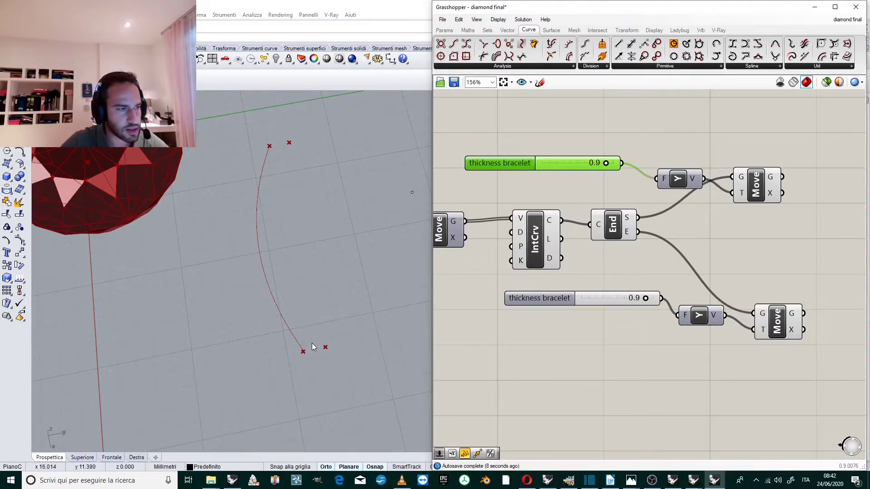
{"action": "left_click_drag", "start_coordinate": [621, 163], "coordinate": [678, 316]}
{"action": "left_click", "coordinate": [632, 299]}
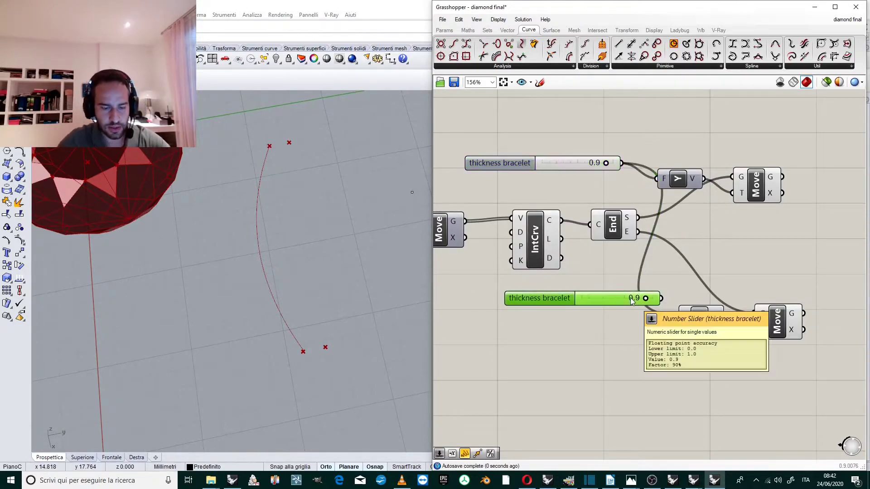
{"action": "key", "text": "Delete"}
- Place the remaining thickness bracelet slider below the Interpolate component and set it to 0.7
{"action": "left_click_drag", "start_coordinate": [546, 169], "coordinate": [558, 326]}
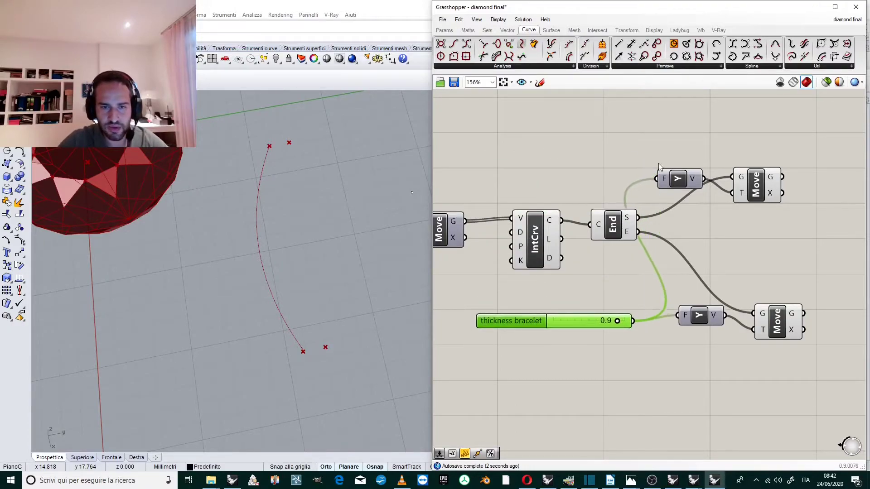
{"action": "left_click_drag", "start_coordinate": [617, 320], "coordinate": [603, 321]}
{"action": "left_click", "coordinate": [562, 274]}
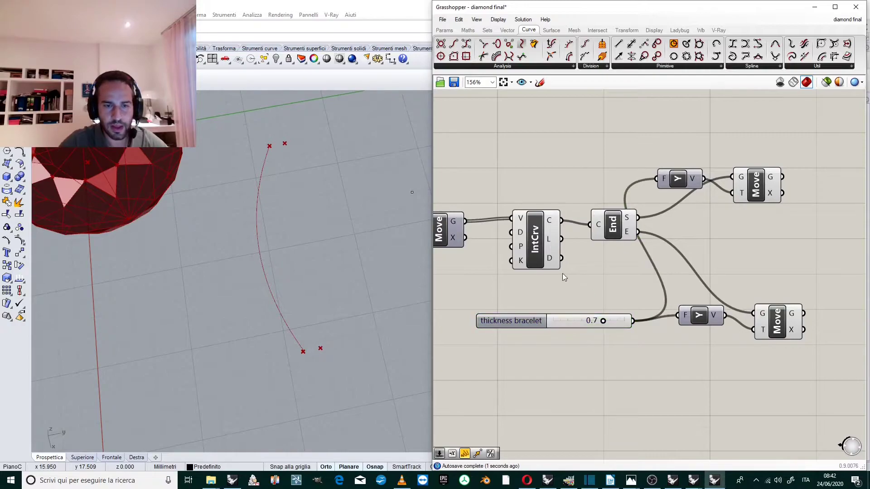
- Add a Line component after the two Move components and connect the moved start and end points to its A and B inputs
{"action": "scroll", "coordinate": [705, 271], "scroll_direction": "down", "scroll_amount": 2}
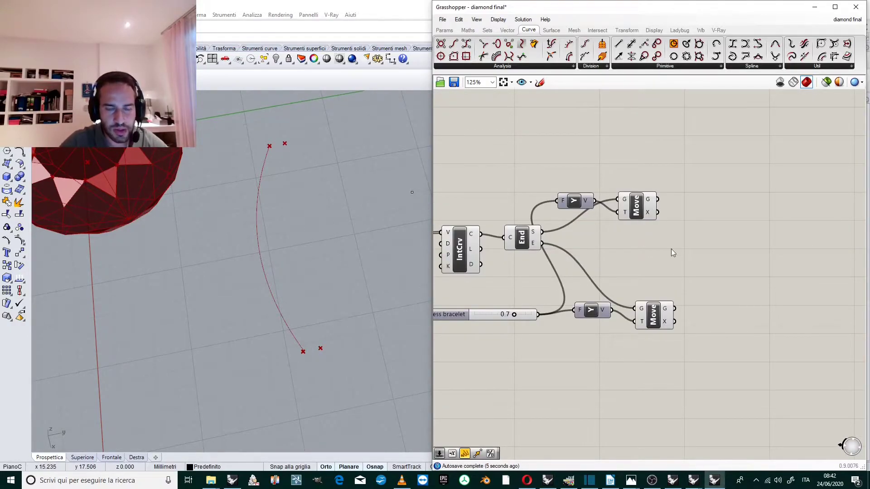
{"action": "scroll", "coordinate": [731, 242], "scroll_direction": "down", "scroll_amount": 1}
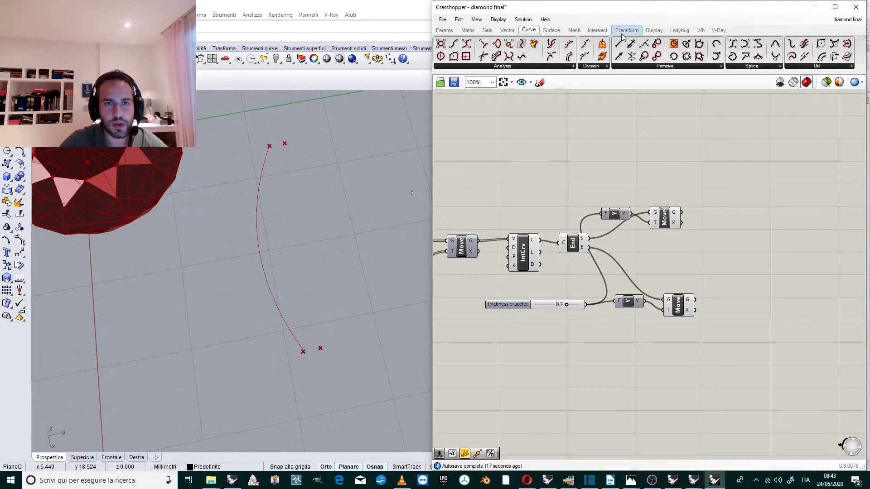
{"action": "left_click_drag", "start_coordinate": [619, 43], "coordinate": [742, 240]}
{"action": "left_click_drag", "start_coordinate": [699, 303], "coordinate": [742, 249]}
{"action": "scroll", "coordinate": [692, 195], "scroll_direction": "down", "scroll_amount": 3}
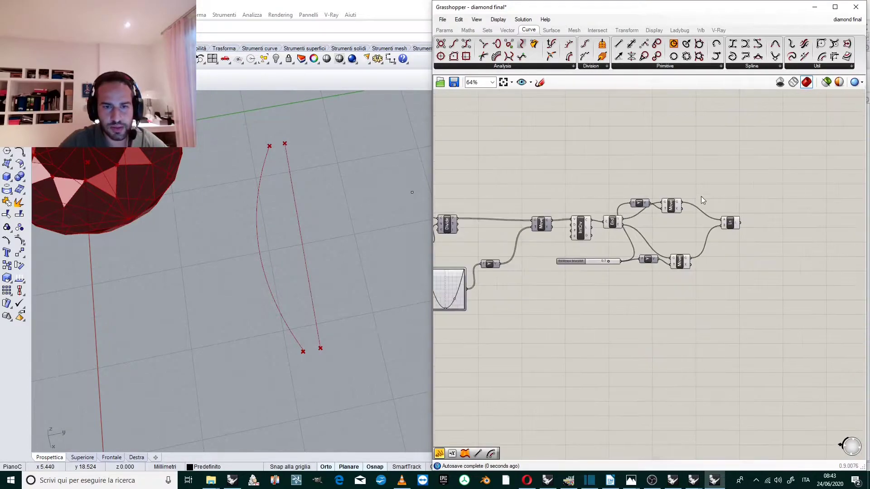
{"action": "scroll", "coordinate": [725, 195], "scroll_direction": "up", "scroll_amount": 3}
- Duplicate the Line component above the original and connect it from the curve's start point to the moved start point
{"action": "left_click", "coordinate": [717, 251]}
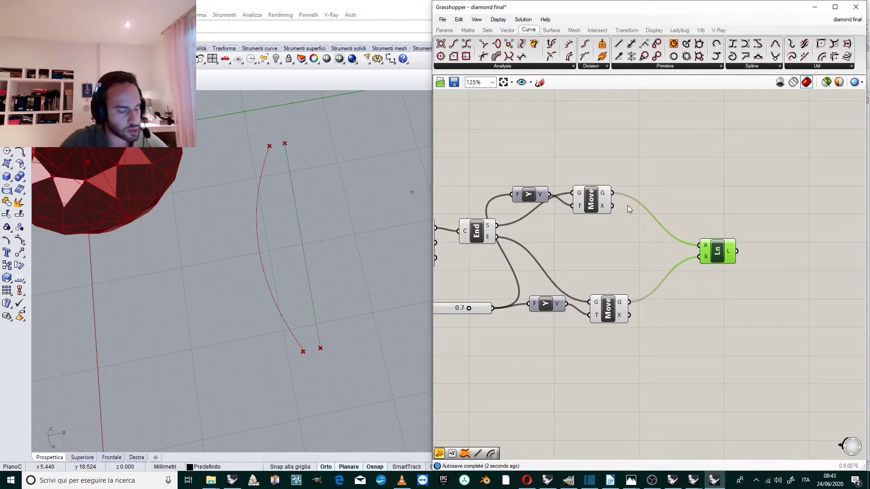
{"action": "key", "text": "ctrl+c"}
{"action": "key", "text": "ctrl+v"}
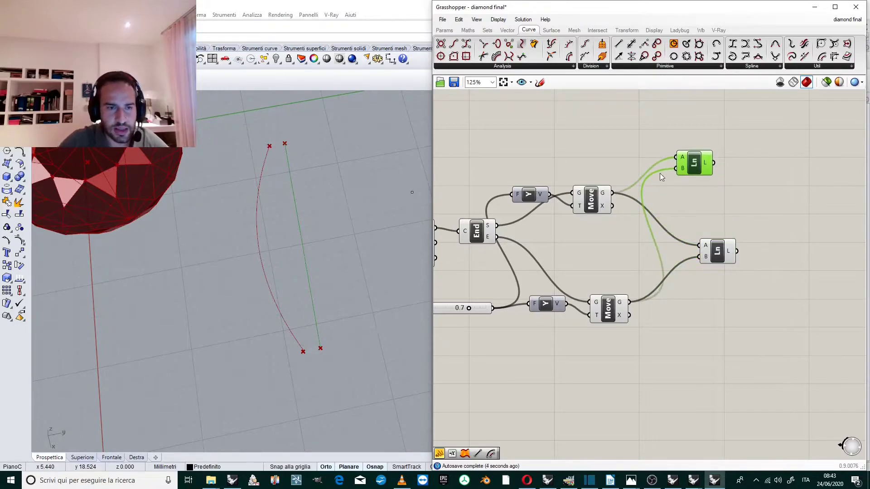
{"action": "left_click_drag", "start_coordinate": [521, 216], "coordinate": [673, 158]}
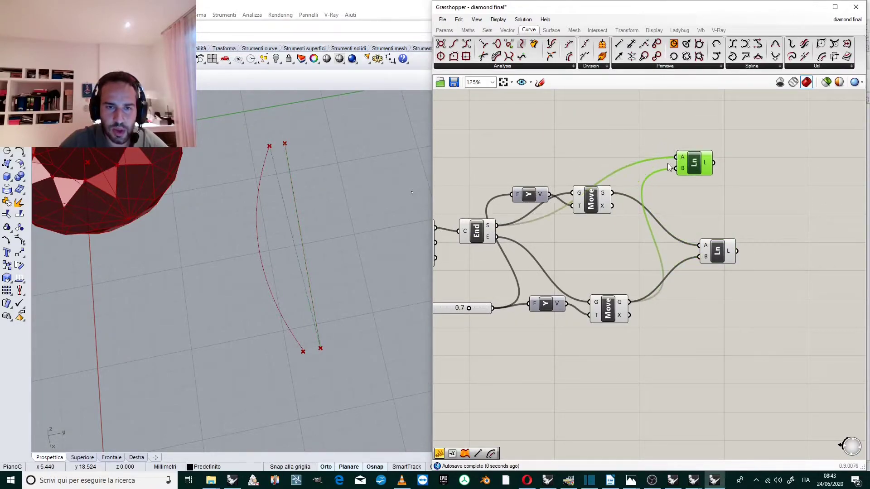
{"action": "left_click_drag", "start_coordinate": [612, 197], "coordinate": [749, 357]}
- Duplicate the Line component below the other two and connect it from the curve's end point to the moved end point
{"action": "left_click", "coordinate": [727, 189]}
{"action": "left_click", "coordinate": [693, 167]}
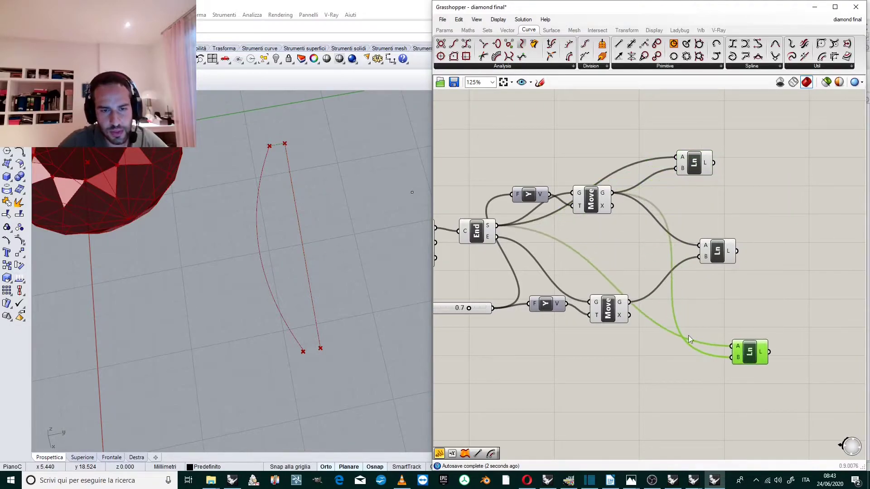
{"action": "left_click", "coordinate": [608, 316]}
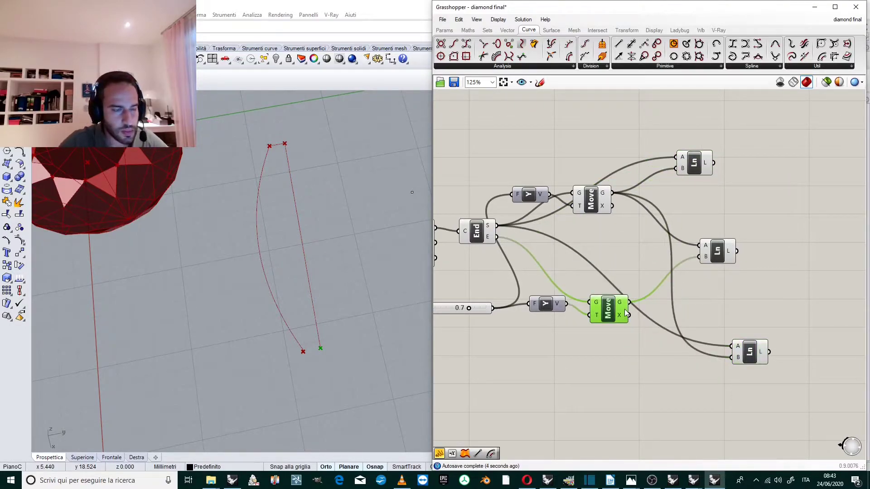
{"action": "left_click_drag", "start_coordinate": [498, 240], "coordinate": [731, 346]}
{"action": "left_click_drag", "start_coordinate": [629, 303], "coordinate": [732, 357]}
{"action": "left_click", "coordinate": [647, 262]}
{"action": "scroll", "coordinate": [646, 263], "scroll_direction": "down", "scroll_amount": 2}
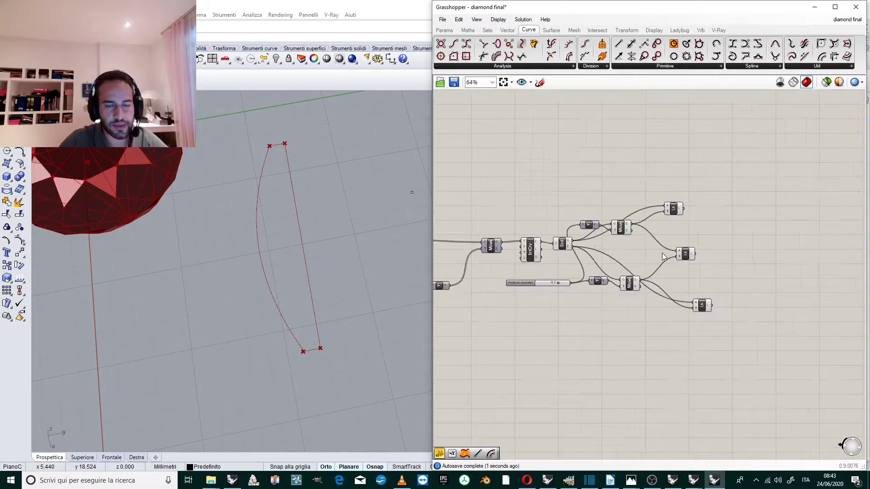
- Arrange the three Line components in a compact, roughly aligned column after the Move components
{"action": "left_click_drag", "start_coordinate": [725, 337], "coordinate": [708, 318]}
{"action": "left_click_drag", "start_coordinate": [699, 257], "coordinate": [705, 261]}
{"action": "left_click_drag", "start_coordinate": [685, 193], "coordinate": [700, 207]}
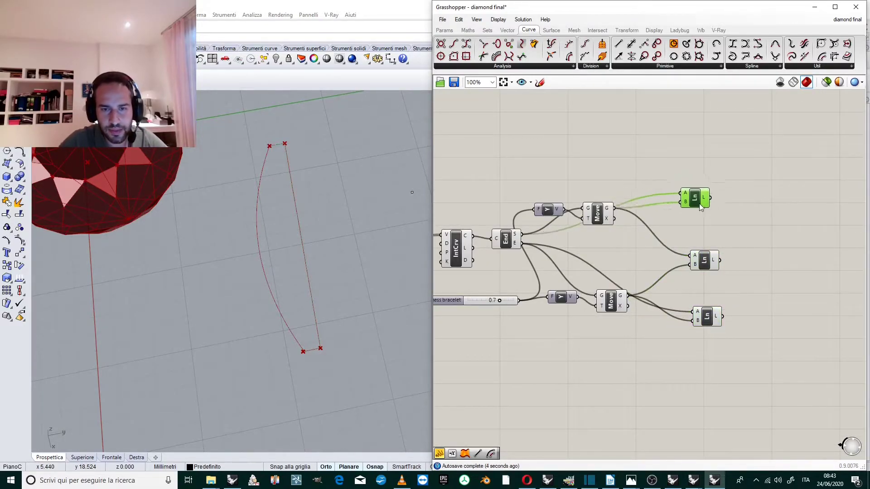
{"action": "left_click", "coordinate": [720, 229]}
{"action": "scroll", "coordinate": [802, 224], "scroll_direction": "up", "scroll_amount": 2}
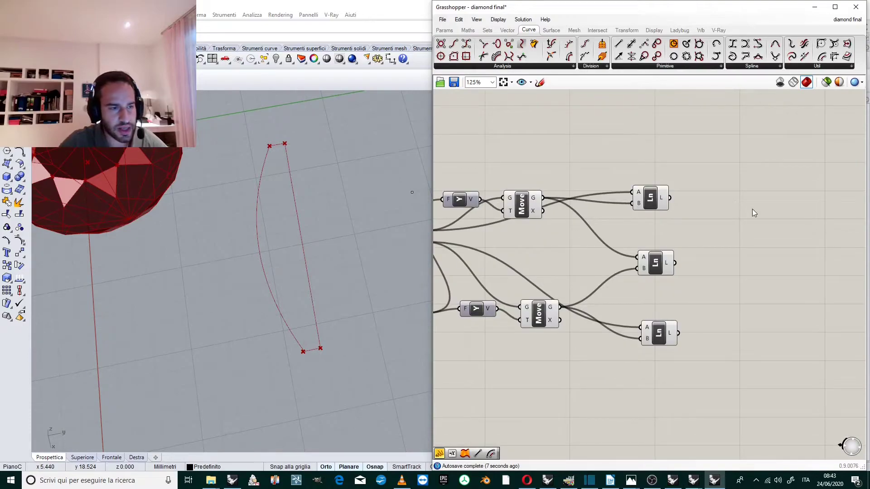
- Add a Join Curves component and place it after the column of Line components
{"action": "double_click", "coordinate": [737, 251]}
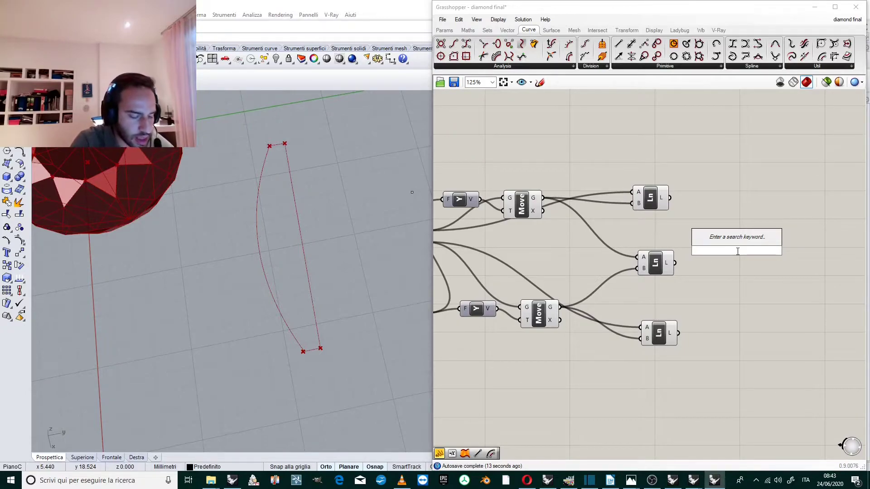
{"action": "type", "text": "joi"}
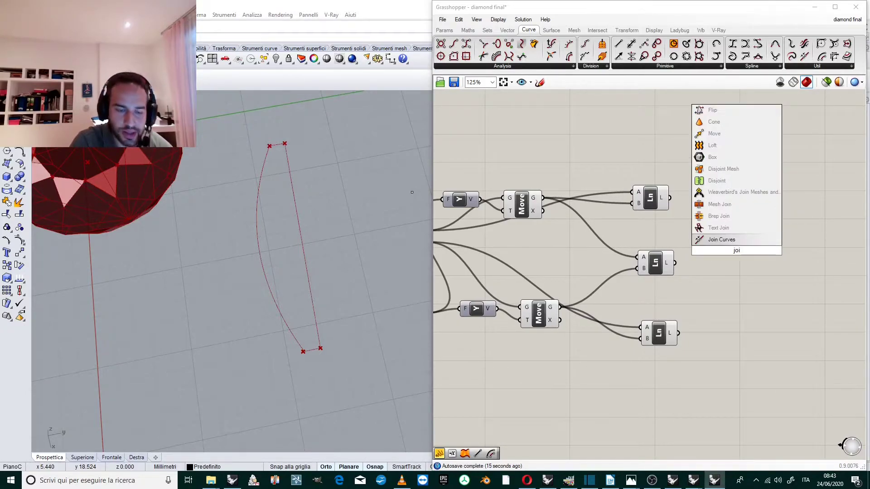
{"action": "type", "text": "n"}
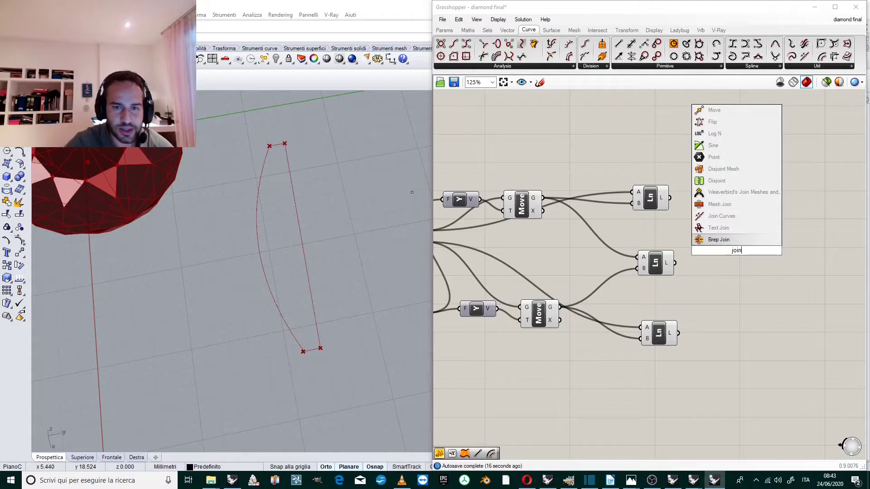
{"action": "left_click", "coordinate": [734, 218]}
{"action": "left_click_drag", "start_coordinate": [748, 247], "coordinate": [766, 249]}
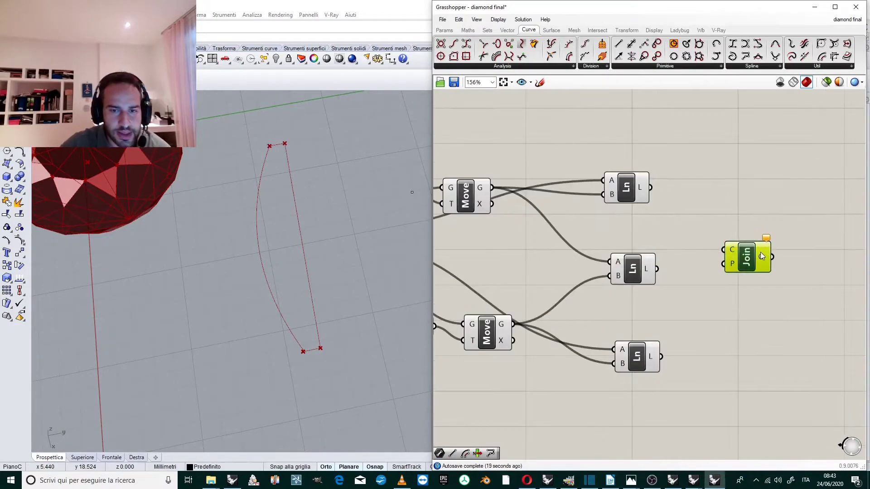
- Connect the interpolated curve and all three Line outputs to the C input of the Join component
{"action": "scroll", "coordinate": [777, 253], "scroll_direction": "down", "scroll_amount": 1}
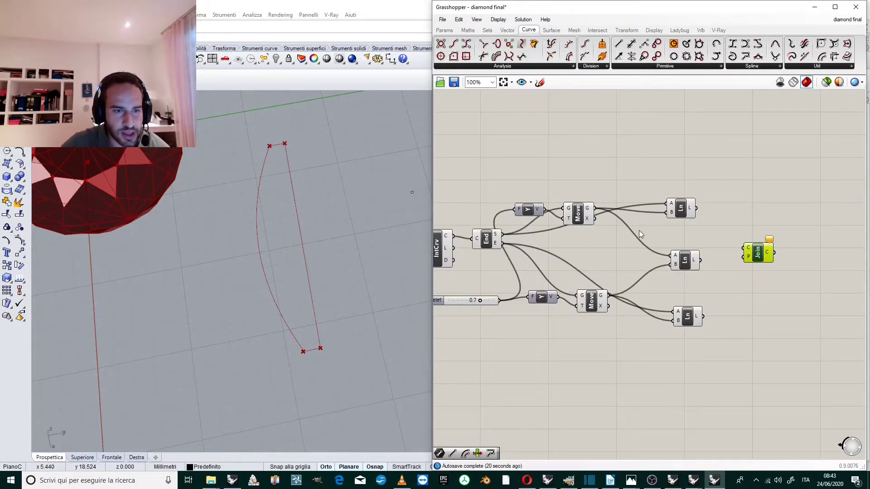
{"action": "scroll", "coordinate": [494, 243], "scroll_direction": "down", "scroll_amount": 1}
{"action": "scroll", "coordinate": [483, 247], "scroll_direction": "up", "scroll_amount": 1}
{"action": "left_click", "coordinate": [483, 247]}
{"action": "left_click_drag", "start_coordinate": [495, 234], "coordinate": [780, 244]}
{"action": "left_click", "coordinate": [725, 208], "text": "shift"}
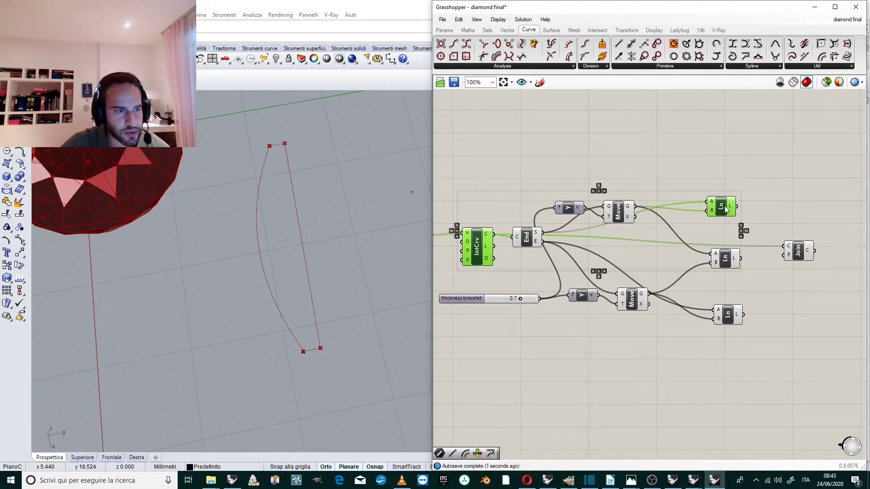
{"action": "left_click", "coordinate": [725, 261], "text": "shift"}
{"action": "left_click_drag", "start_coordinate": [741, 259], "coordinate": [781, 248]}
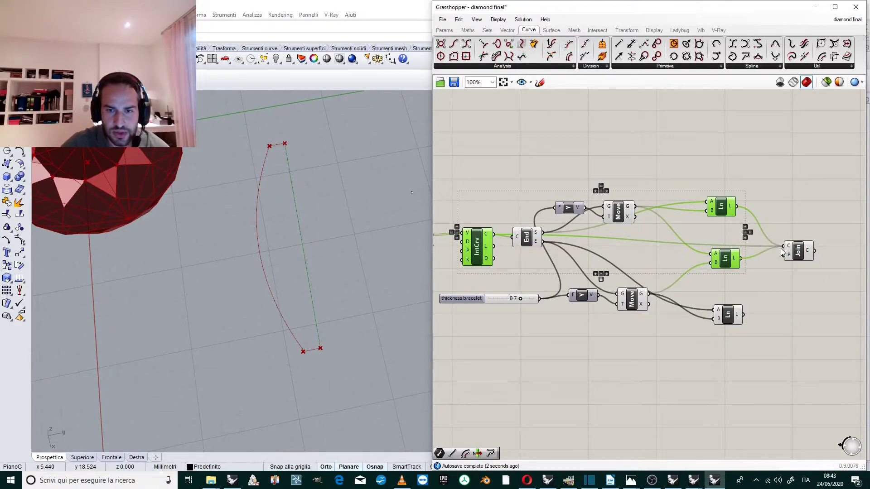
{"action": "left_click", "coordinate": [737, 315], "text": "shift"}
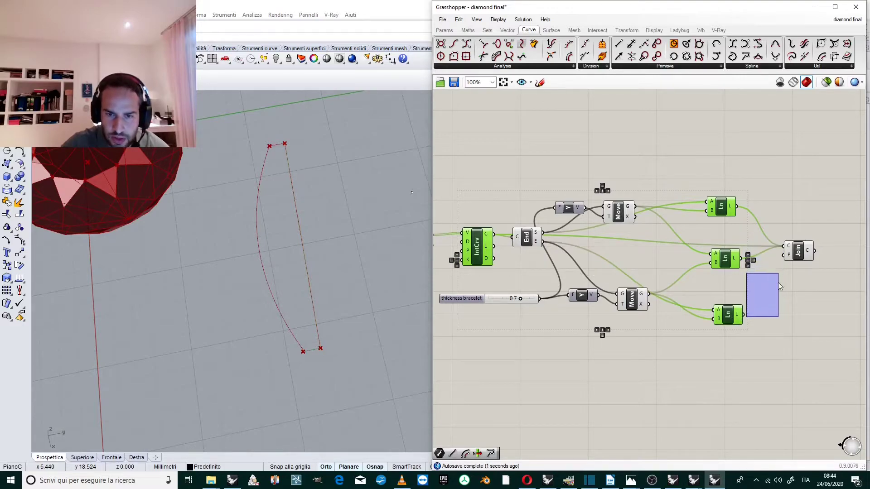
{"action": "left_click_drag", "start_coordinate": [747, 313], "coordinate": [783, 246]}
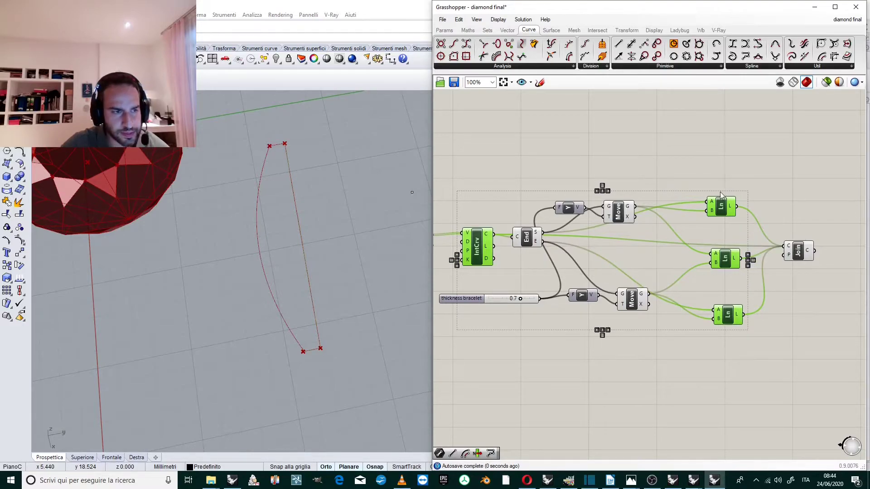
- Examine the closed section profile in the viewport and check which edges the Line components feeding Join represent
{"action": "scroll", "coordinate": [718, 204], "scroll_direction": "up", "scroll_amount": 3}
{"action": "left_click", "coordinate": [718, 207]}
{"action": "scroll", "coordinate": [718, 209], "scroll_direction": "down", "scroll_amount": 3}
{"action": "scroll", "coordinate": [692, 230], "scroll_direction": "up", "scroll_amount": 2}
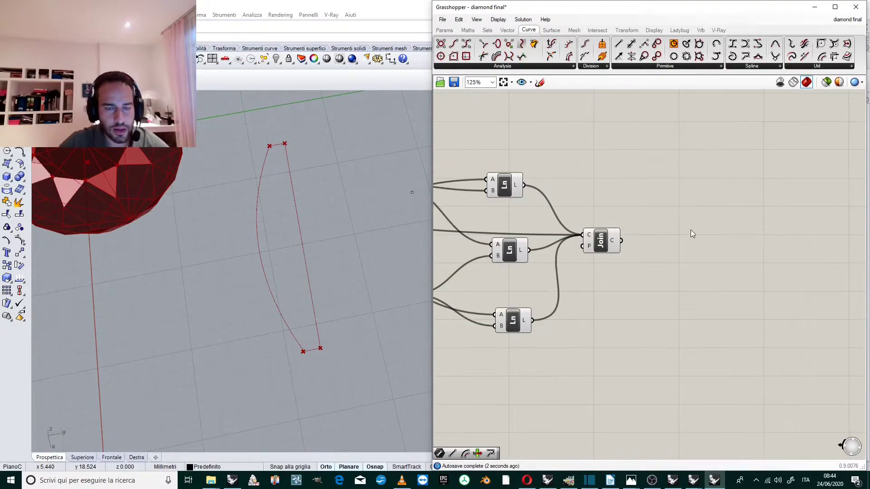
{"action": "left_click", "coordinate": [605, 239]}
{"action": "left_click", "coordinate": [672, 198]}
{"action": "scroll", "coordinate": [679, 204], "scroll_direction": "down", "scroll_amount": 2}
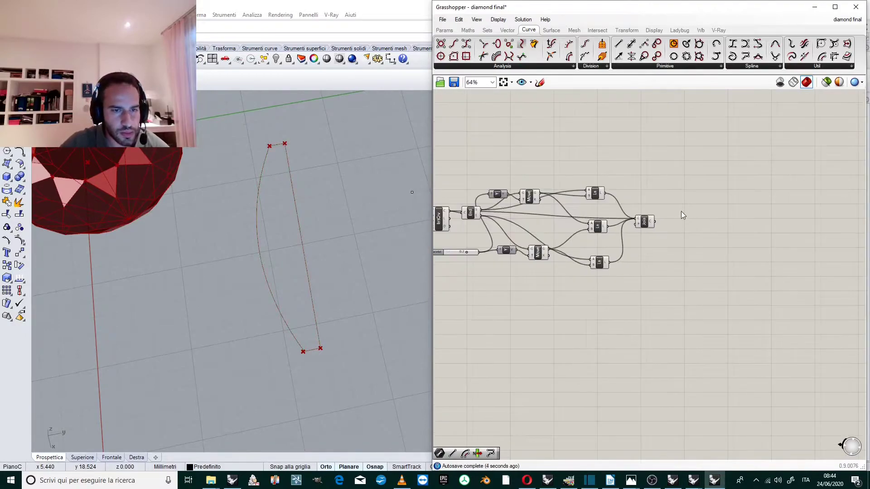
{"action": "scroll", "coordinate": [604, 203], "scroll_direction": "up", "scroll_amount": 1}
{"action": "scroll", "coordinate": [207, 235], "scroll_direction": "down", "scroll_amount": 2}
{"action": "scroll", "coordinate": [294, 226], "scroll_direction": "up", "scroll_amount": 2}
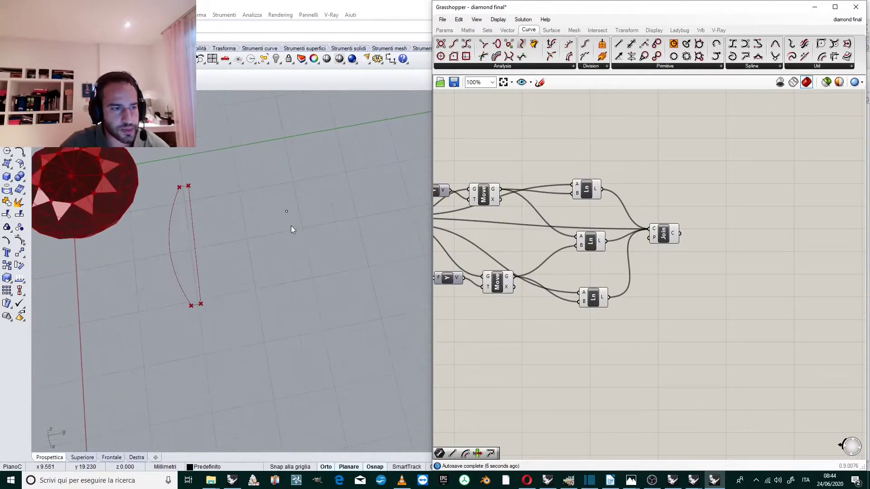
{"action": "scroll", "coordinate": [236, 219], "scroll_direction": "up", "scroll_amount": 1}
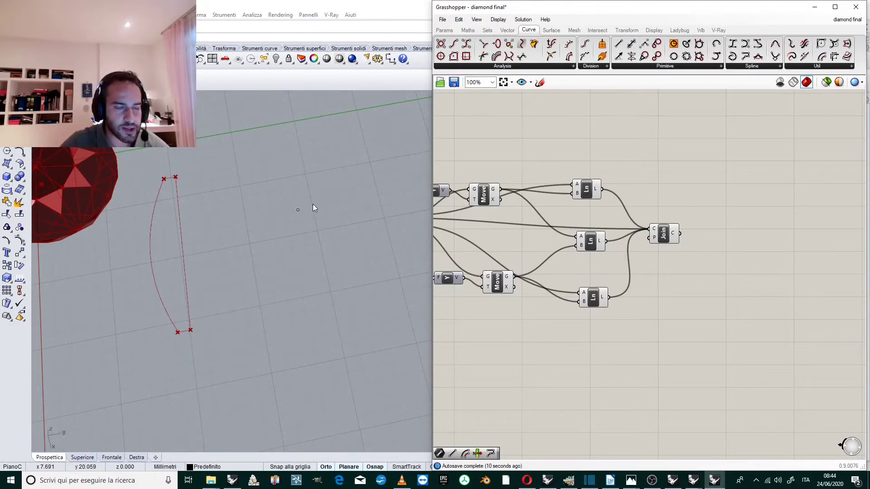
{"action": "scroll", "coordinate": [687, 177], "scroll_direction": "down", "scroll_amount": 1}
{"action": "scroll", "coordinate": [609, 186], "scroll_direction": "up", "scroll_amount": 1}
{"action": "left_click", "coordinate": [610, 186]}
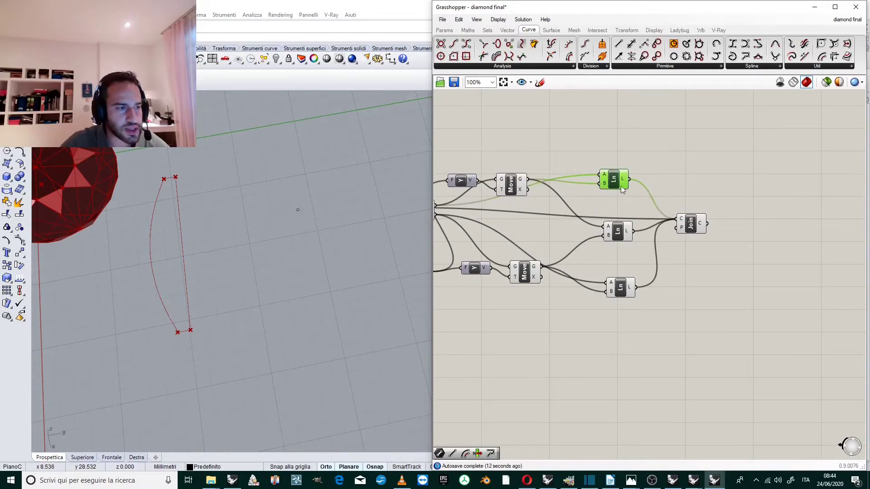
{"action": "left_click", "coordinate": [617, 232]}
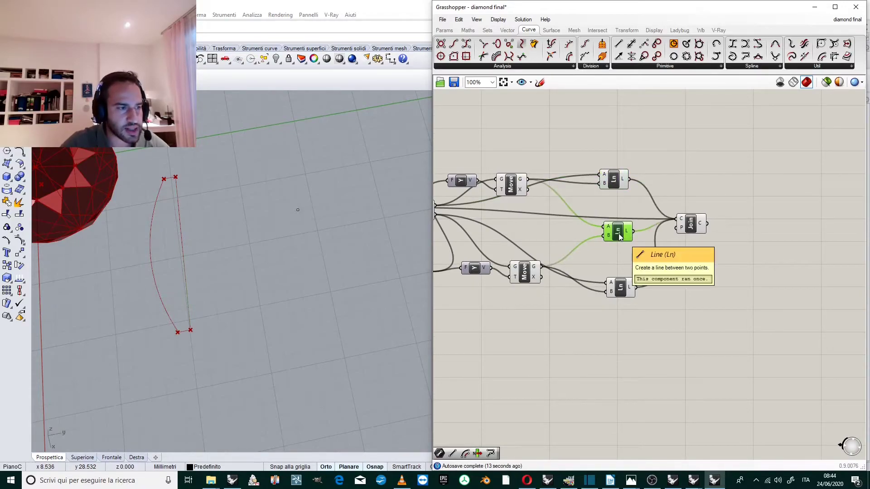
- Turn off the preview of the Join component
{"action": "left_click", "coordinate": [691, 223]}
{"action": "right_click", "coordinate": [695, 225]}
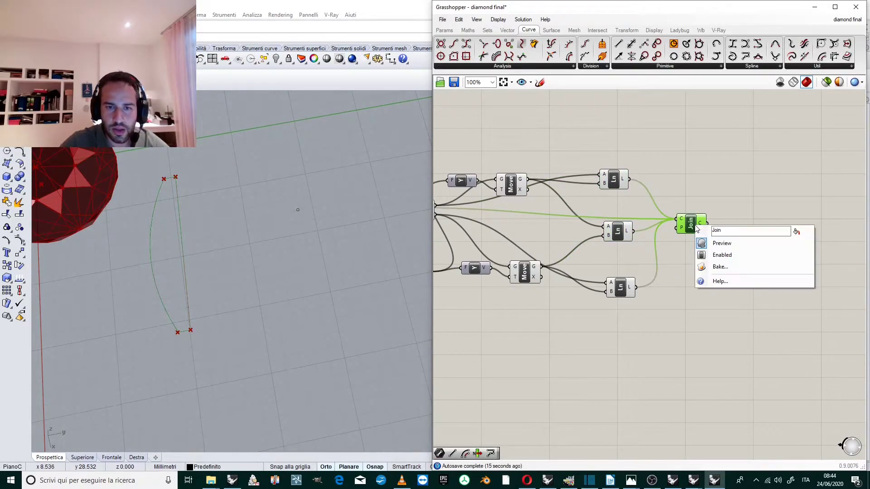
{"action": "left_click", "coordinate": [725, 243]}
- Add a curve Offset component after Join and connect the middle Line, the profile's straight long edge, to its C input
{"action": "left_click", "coordinate": [619, 229]}
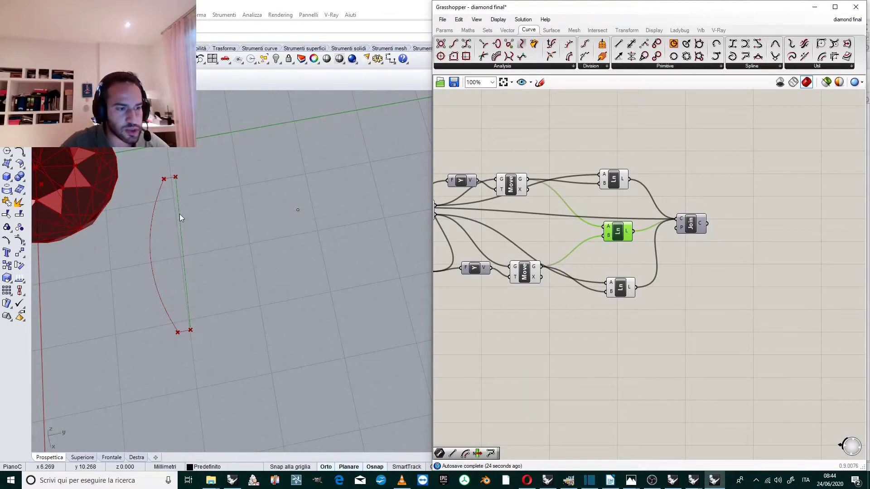
{"action": "left_click", "coordinate": [687, 253]}
{"action": "right_click_drag", "start_coordinate": [687, 252], "coordinate": [617, 257]}
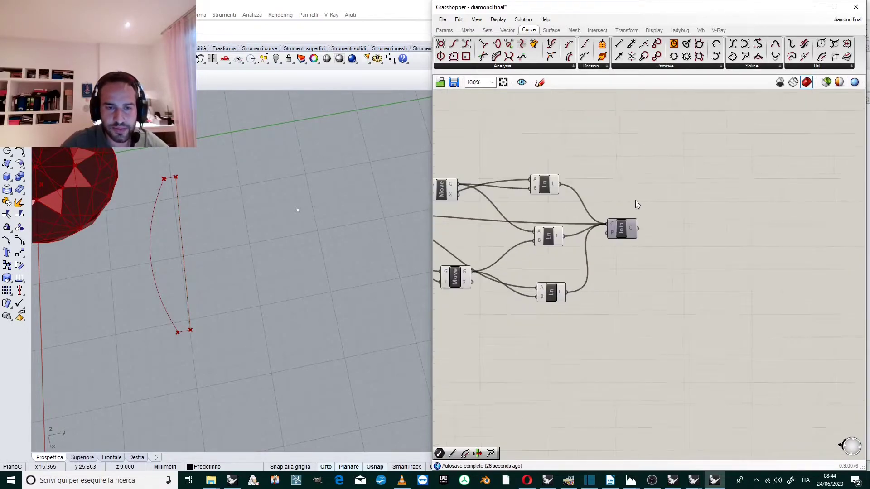
{"action": "double_click", "coordinate": [714, 199]}
{"action": "type", "text": "off"}
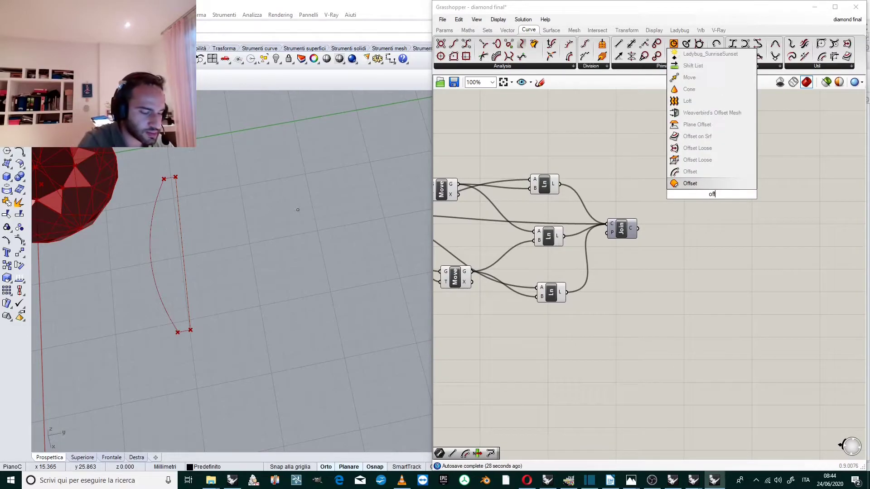
{"action": "type", "text": "set"}
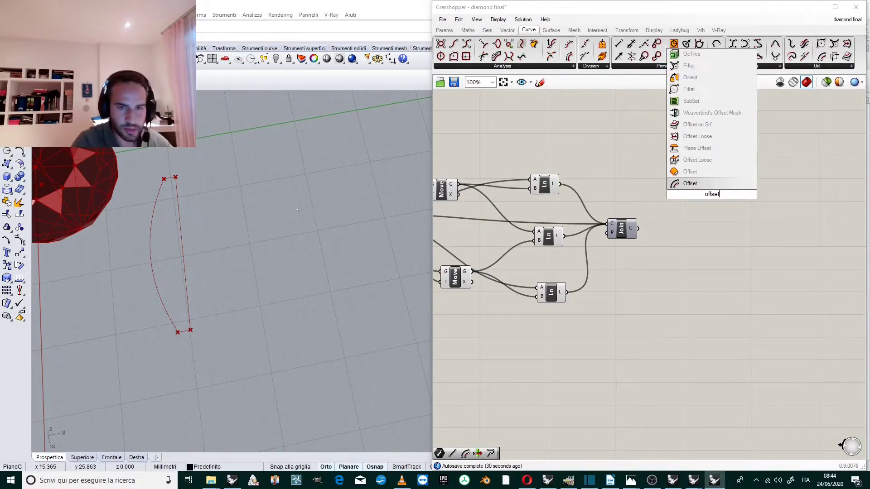
{"action": "left_click", "coordinate": [711, 183]}
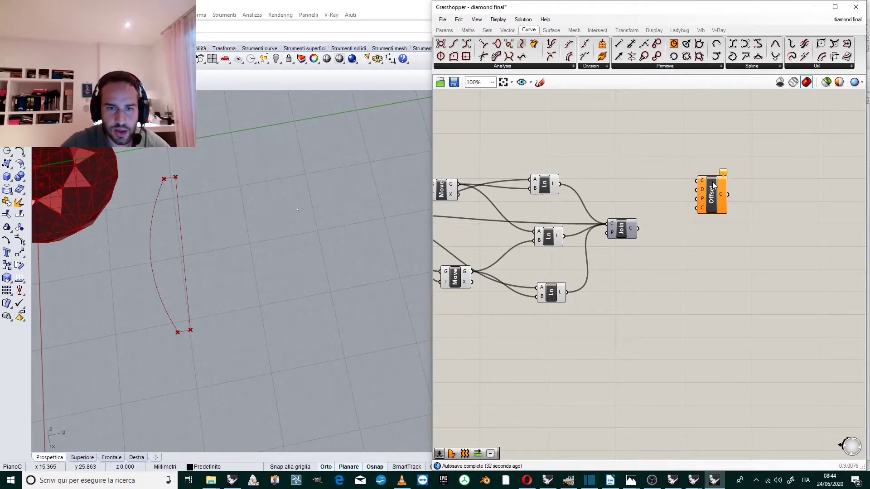
{"action": "left_click", "coordinate": [713, 227]}
{"action": "left_click_drag", "start_coordinate": [638, 228], "coordinate": [690, 293]}
- Create a number slider with a value of 10 and connect it to the Offset component's D input
{"action": "scroll", "coordinate": [754, 250], "scroll_direction": "up", "scroll_amount": 3}
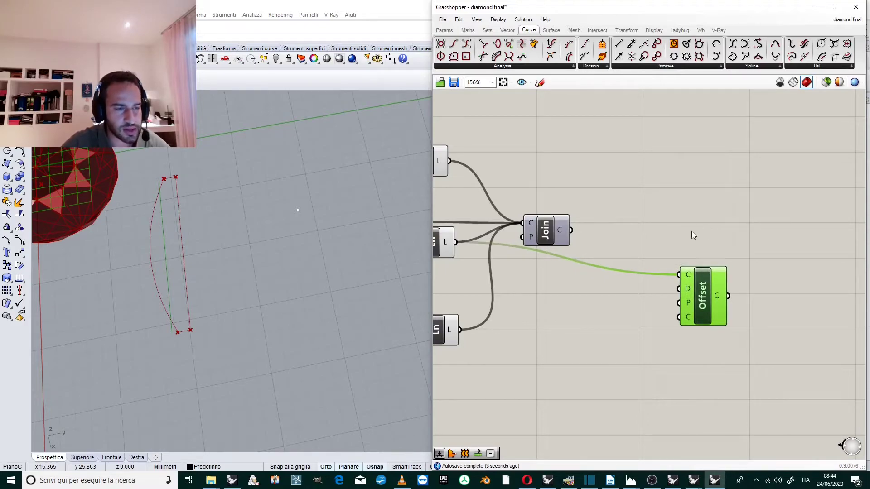
{"action": "scroll", "coordinate": [693, 234], "scroll_direction": "down", "scroll_amount": 2}
{"action": "scroll", "coordinate": [685, 272], "scroll_direction": "up", "scroll_amount": 3}
{"action": "scroll", "coordinate": [715, 246], "scroll_direction": "down", "scroll_amount": 2}
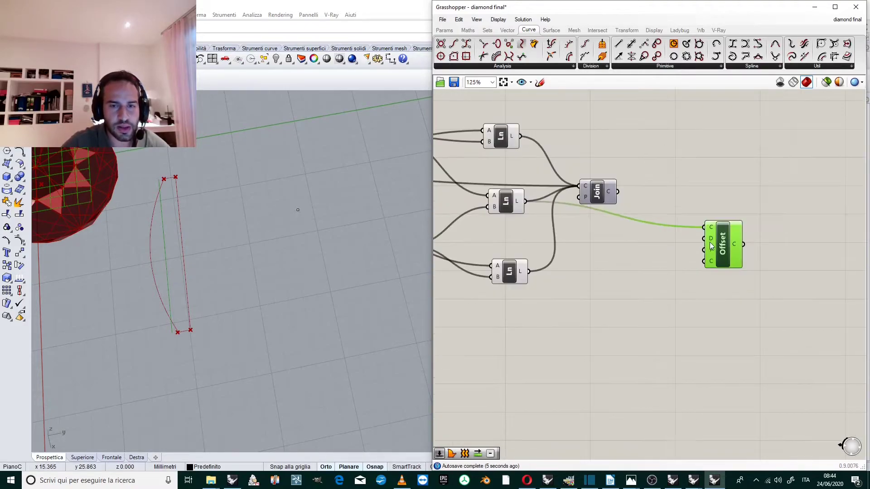
{"action": "double_click", "coordinate": [647, 253]}
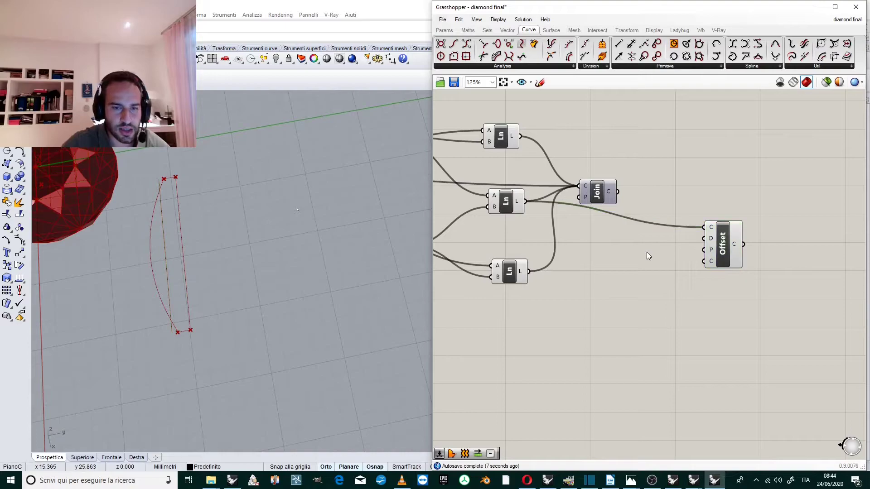
{"action": "type", "text": "10"}
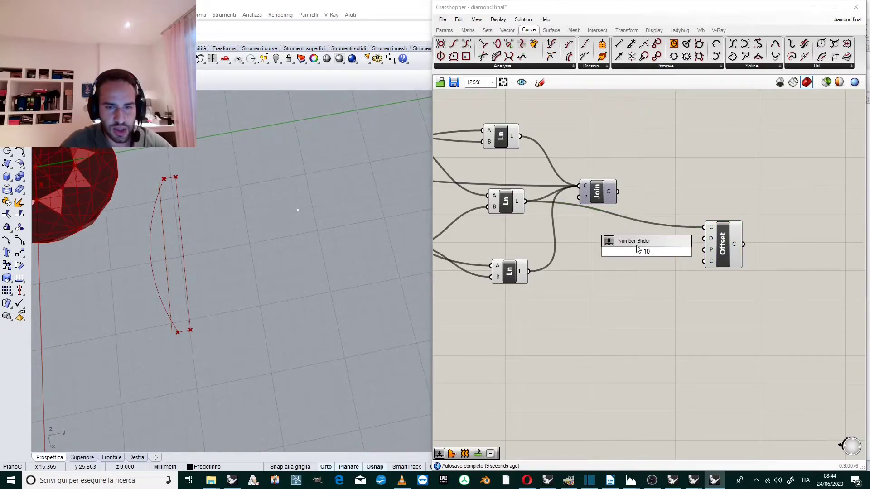
{"action": "key", "text": "Return"}
{"action": "left_click_drag", "start_coordinate": [702, 239], "coordinate": [704, 238]}
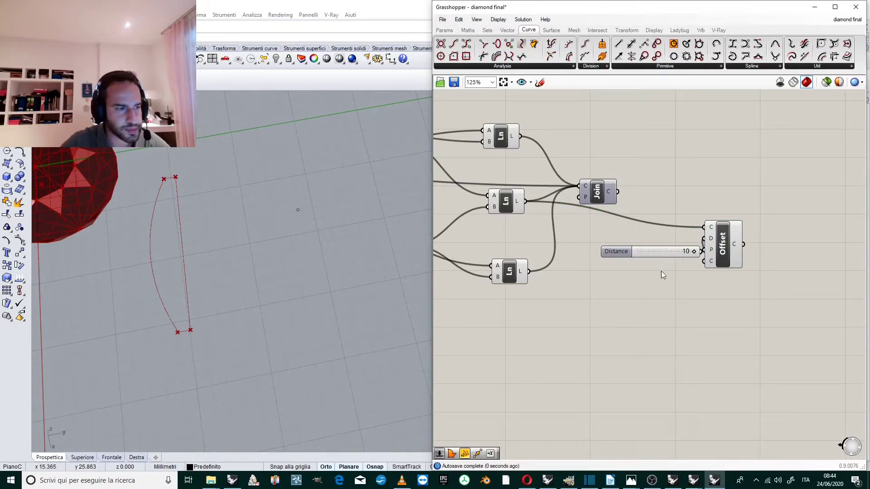
- Move the Offset component and the Distance slider apart to make room between them
{"action": "scroll", "coordinate": [274, 246], "scroll_direction": "down", "scroll_amount": 5}
{"action": "scroll", "coordinate": [250, 240], "scroll_direction": "up", "scroll_amount": 3}
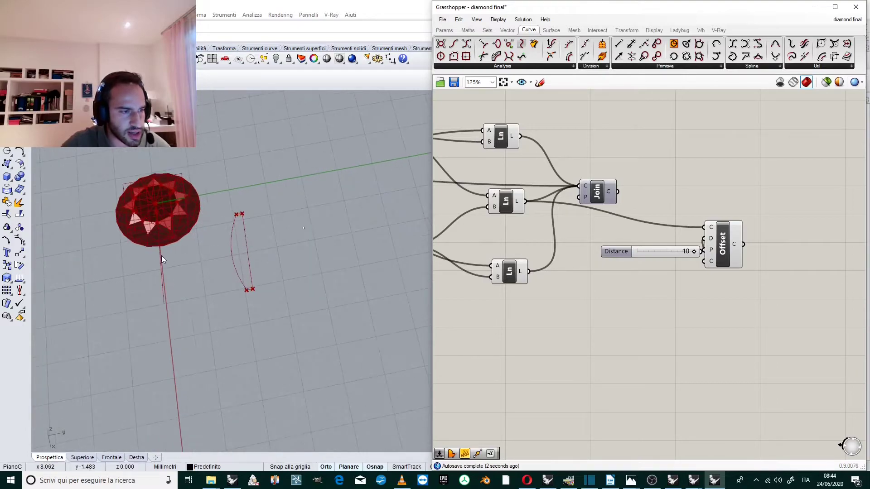
{"action": "left_click_drag", "start_coordinate": [711, 250], "coordinate": [734, 244]}
{"action": "scroll", "coordinate": [747, 227], "scroll_direction": "up", "scroll_amount": 3}
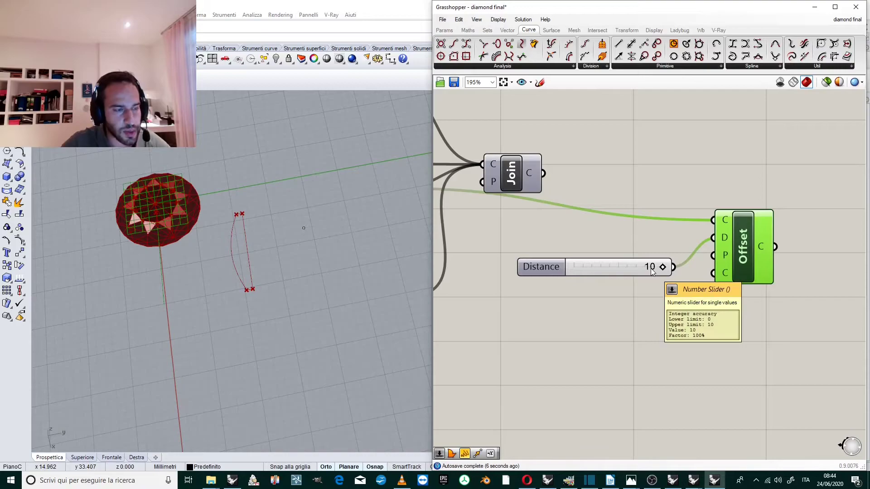
{"action": "left_click_drag", "start_coordinate": [640, 268], "coordinate": [619, 266]}
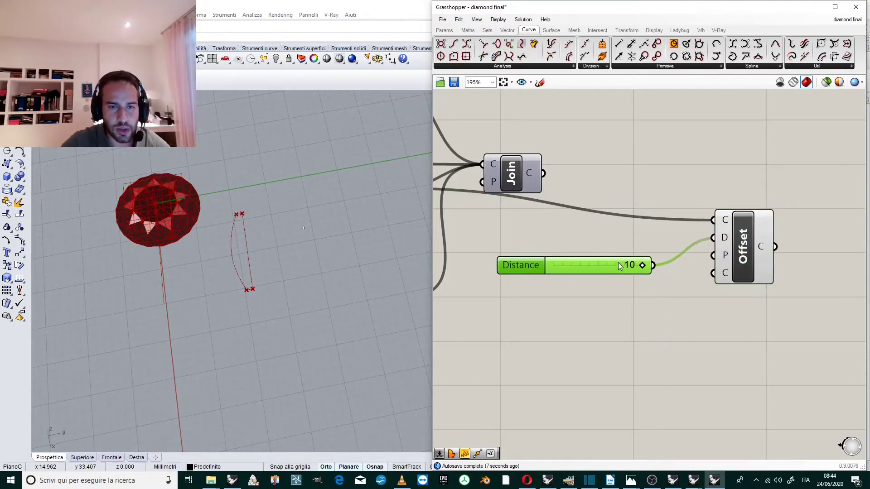
- Insert a Negative component between the slider and the Offset's D input to reverse the offset direction
{"action": "left_click", "coordinate": [468, 30]}
{"action": "left_click_drag", "start_coordinate": [648, 192], "coordinate": [715, 241]}
{"action": "left_click_drag", "start_coordinate": [598, 272], "coordinate": [557, 281]}
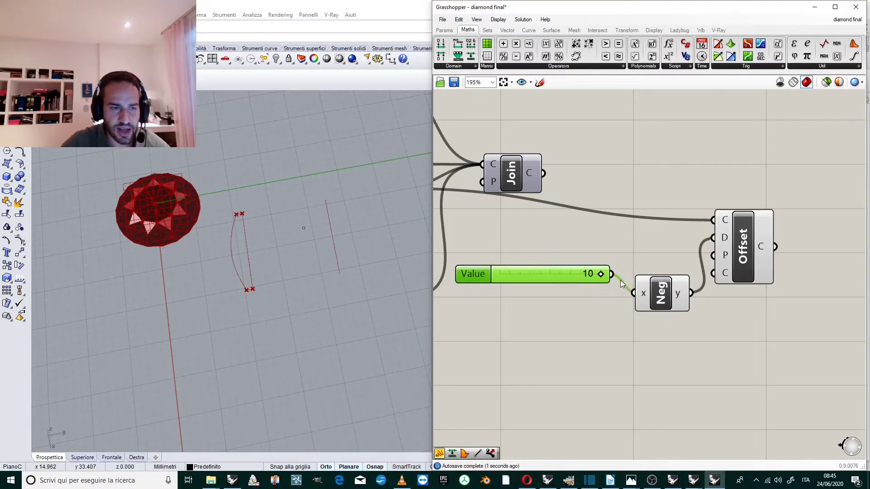
- Set the offset distance slider to 7 and move it below the Negative component
{"action": "scroll", "coordinate": [309, 222], "scroll_direction": "up", "scroll_amount": 2}
{"action": "left_click_drag", "start_coordinate": [600, 275], "coordinate": [581, 277]}
{"action": "scroll", "coordinate": [668, 215], "scroll_direction": "down", "scroll_amount": 2}
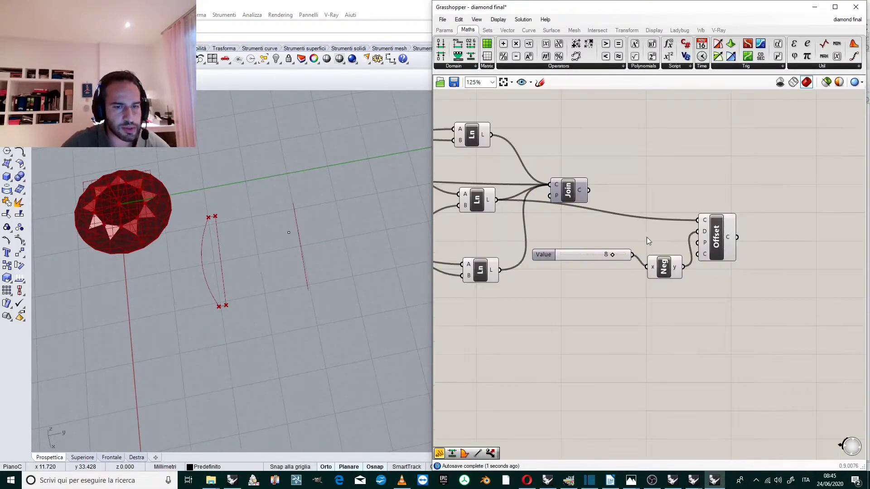
{"action": "scroll", "coordinate": [560, 251], "scroll_direction": "up", "scroll_amount": 2}
{"action": "left_click_drag", "start_coordinate": [555, 252], "coordinate": [557, 301]}
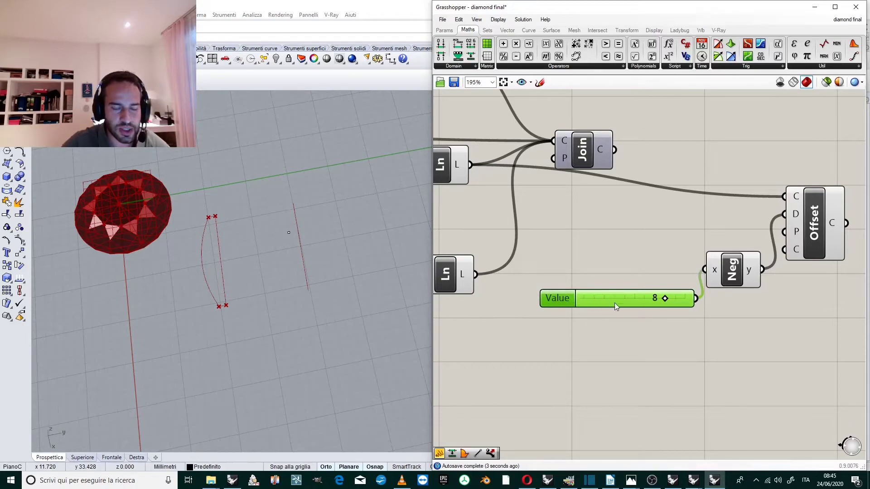
{"action": "left_click", "coordinate": [609, 246]}
{"action": "scroll", "coordinate": [721, 181], "scroll_direction": "down", "scroll_amount": 2}
{"action": "scroll", "coordinate": [668, 289], "scroll_direction": "up", "scroll_amount": 2}
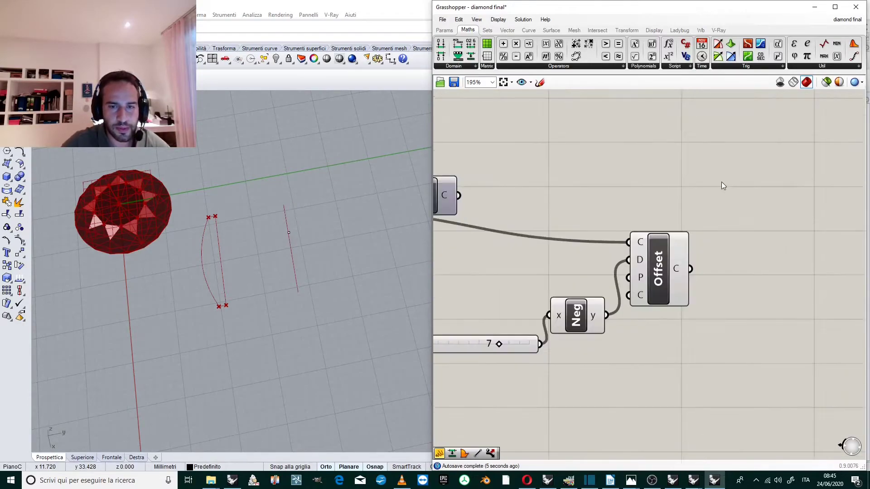
- Add a surface Revolution component after the Join and Offset components
{"action": "left_click", "coordinate": [666, 285]}
{"action": "scroll", "coordinate": [667, 286], "scroll_direction": "down", "scroll_amount": 1}
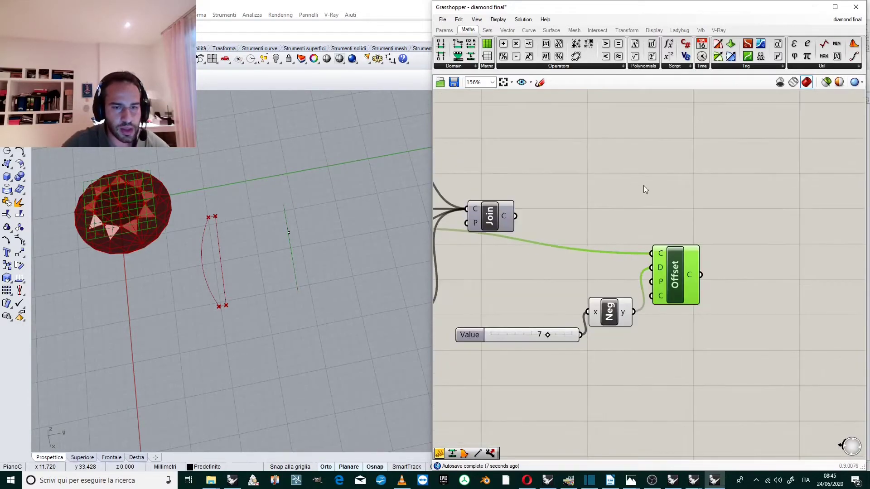
{"action": "double_click", "coordinate": [672, 186]}
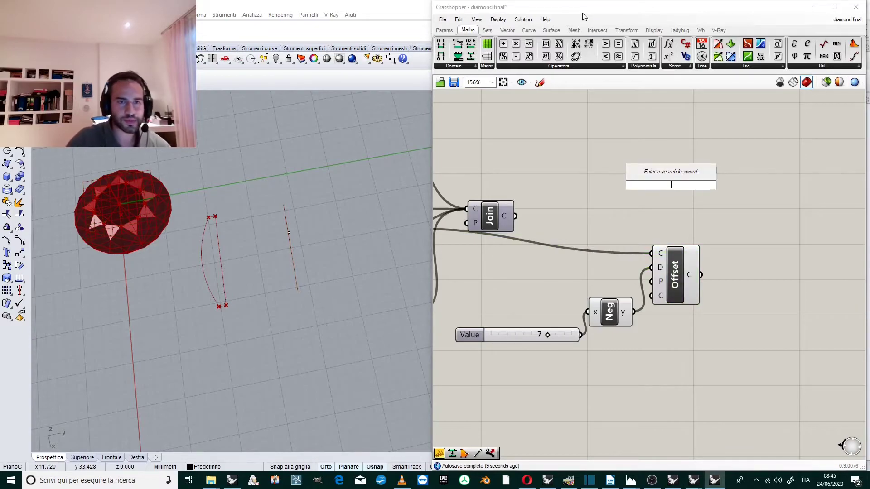
{"action": "left_click", "coordinate": [553, 30]}
{"action": "left_click", "coordinate": [633, 66]}
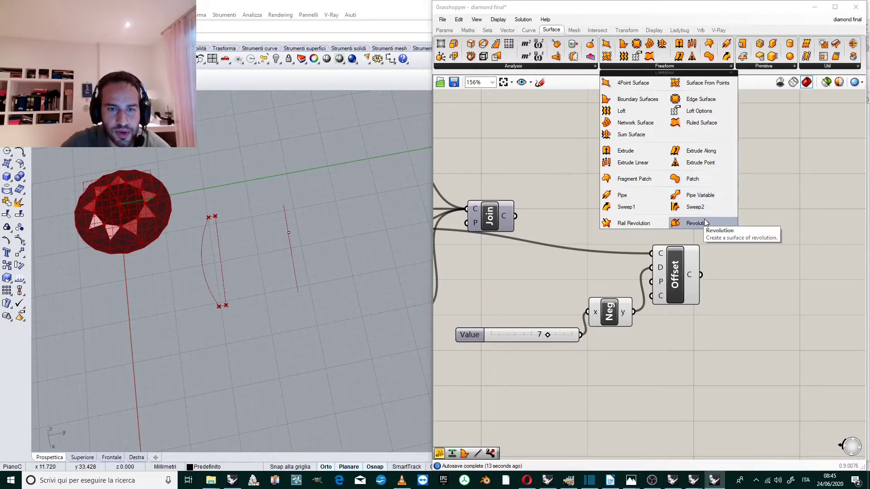
{"action": "left_click_drag", "start_coordinate": [698, 223], "coordinate": [708, 219]}
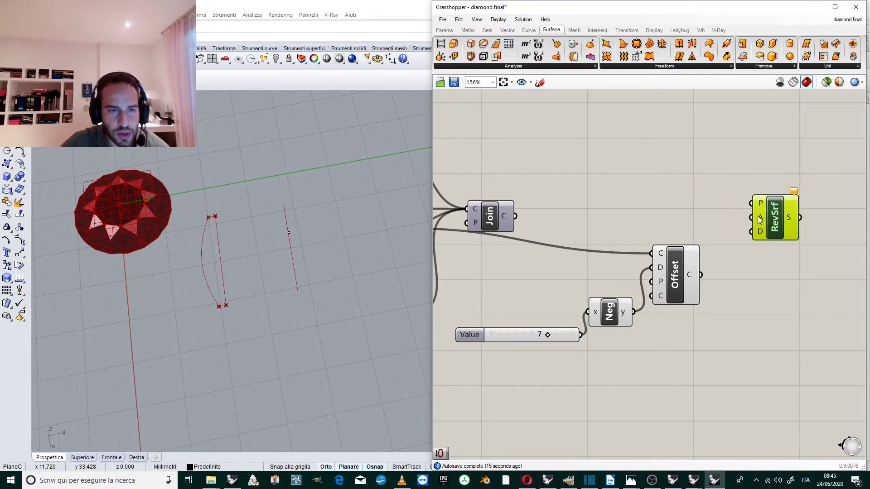
- Revolve the profile by connecting Join to the Revolution's P input and the offset line to its A input
{"action": "left_click", "coordinate": [494, 219]}
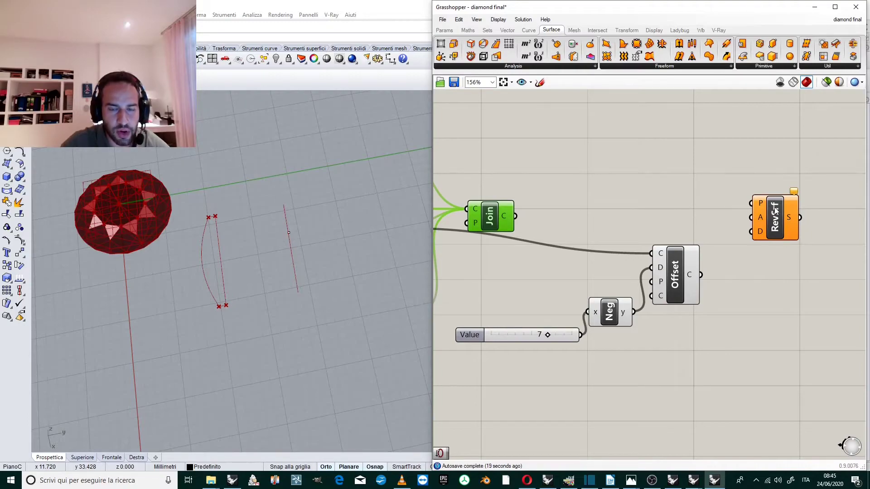
{"action": "left_click_drag", "start_coordinate": [514, 215], "coordinate": [752, 204]}
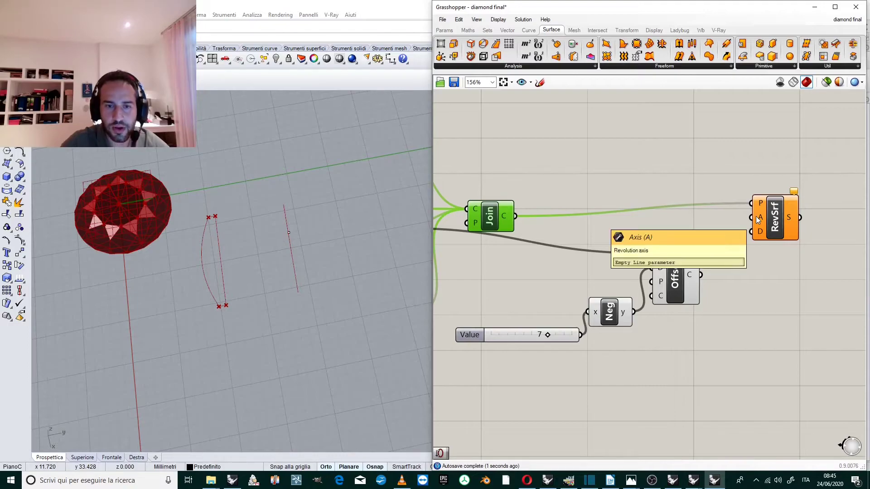
{"action": "left_click_drag", "start_coordinate": [705, 274], "coordinate": [747, 218]}
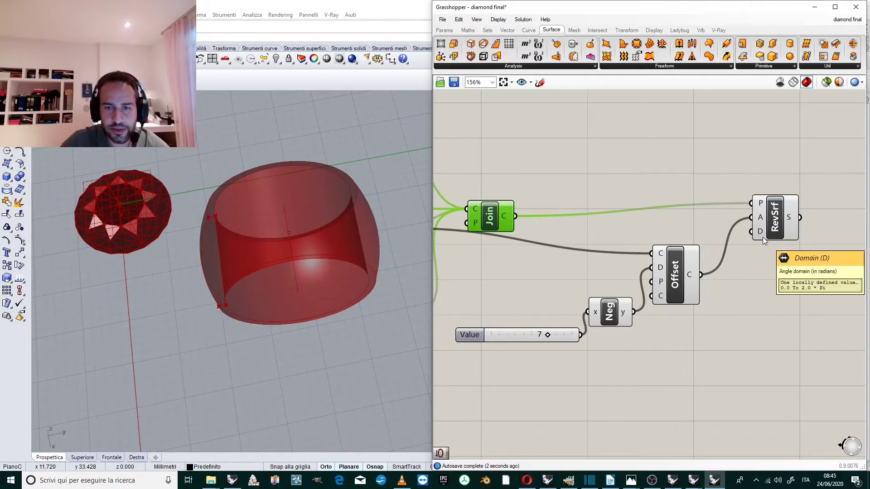
{"action": "scroll", "coordinate": [348, 254], "scroll_direction": "down", "scroll_amount": 5}
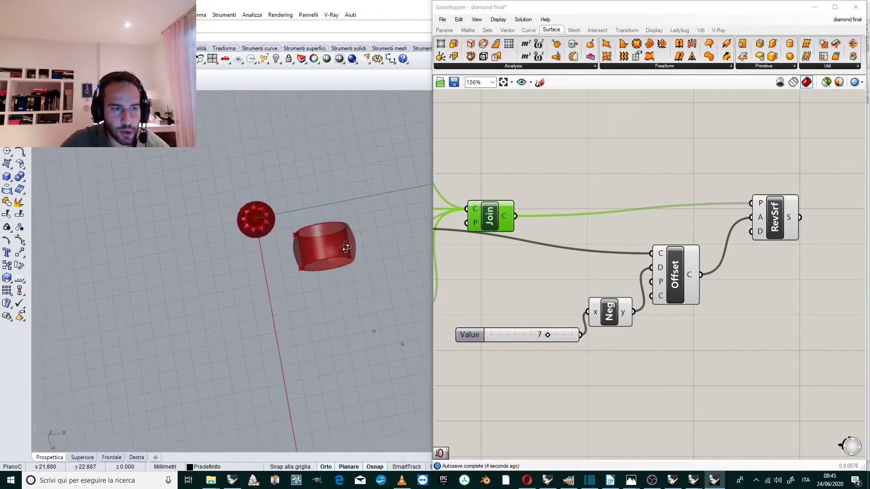
{"action": "right_click_drag", "start_coordinate": [345, 251], "coordinate": [359, 155]}
{"action": "scroll", "coordinate": [338, 338], "scroll_direction": "up", "scroll_amount": 6}
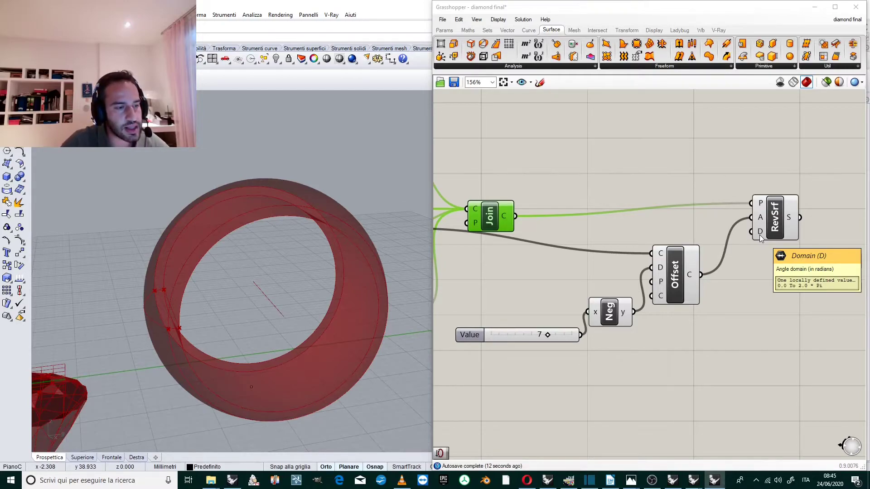
{"action": "right_click_drag", "start_coordinate": [270, 257], "coordinate": [299, 214]}
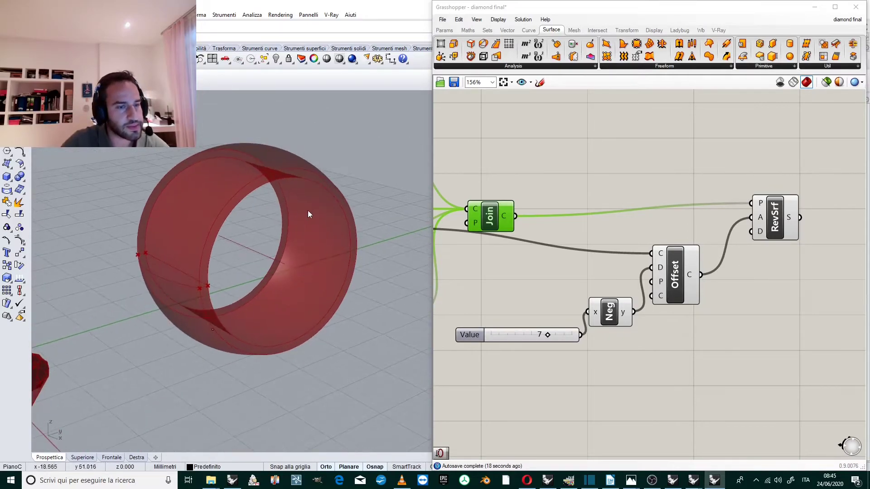
- Tidy the graph by moving the Revolution, Offset and Negative components and the distance slider closer together
{"action": "scroll", "coordinate": [625, 189], "scroll_direction": "down", "scroll_amount": 2}
{"action": "scroll", "coordinate": [680, 195], "scroll_direction": "up", "scroll_amount": 2}
{"action": "left_click_drag", "start_coordinate": [715, 203], "coordinate": [707, 217]}
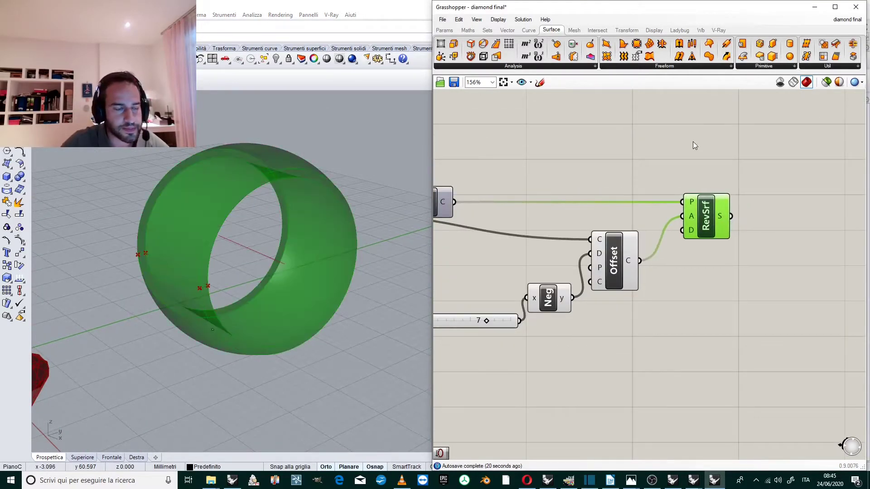
{"action": "left_click", "coordinate": [695, 146]}
{"action": "scroll", "coordinate": [695, 145], "scroll_direction": "down", "scroll_amount": 3}
{"action": "scroll", "coordinate": [657, 244], "scroll_direction": "up", "scroll_amount": 2}
{"action": "left_click_drag", "start_coordinate": [680, 265], "coordinate": [515, 186]}
{"action": "left_click_drag", "start_coordinate": [648, 218], "coordinate": [666, 212]}
{"action": "left_click", "coordinate": [636, 268]}
{"action": "left_click_drag", "start_coordinate": [636, 268], "coordinate": [633, 219]}
{"action": "left_click", "coordinate": [711, 152]}
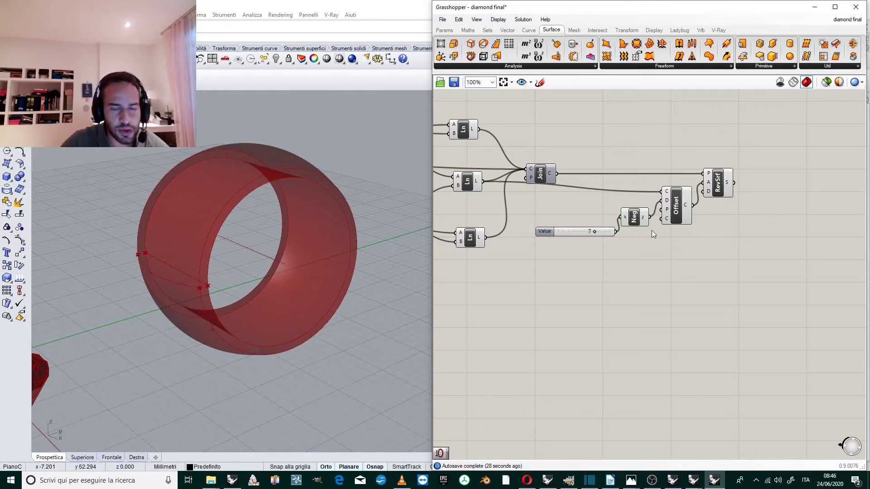
- Duplicate the Revolution component with its input wires and place the copy below the original
{"action": "scroll", "coordinate": [729, 156], "scroll_direction": "up", "scroll_amount": 3}
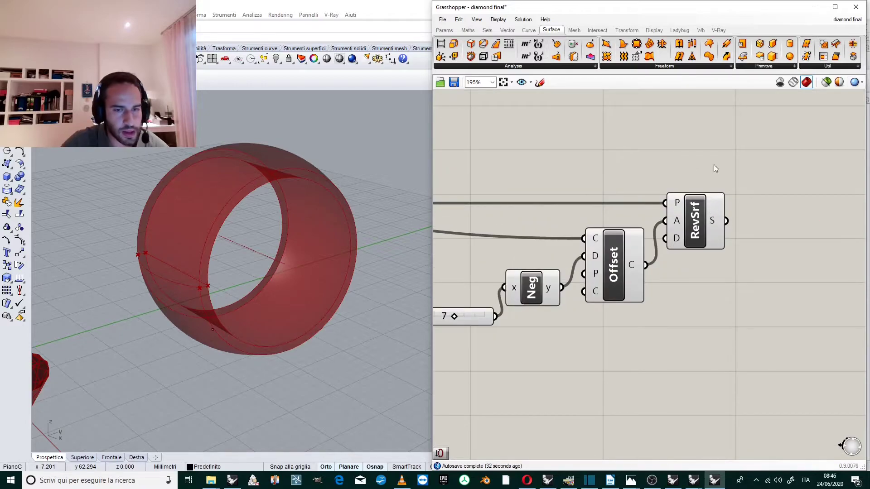
{"action": "scroll", "coordinate": [645, 156], "scroll_direction": "down", "scroll_amount": 2}
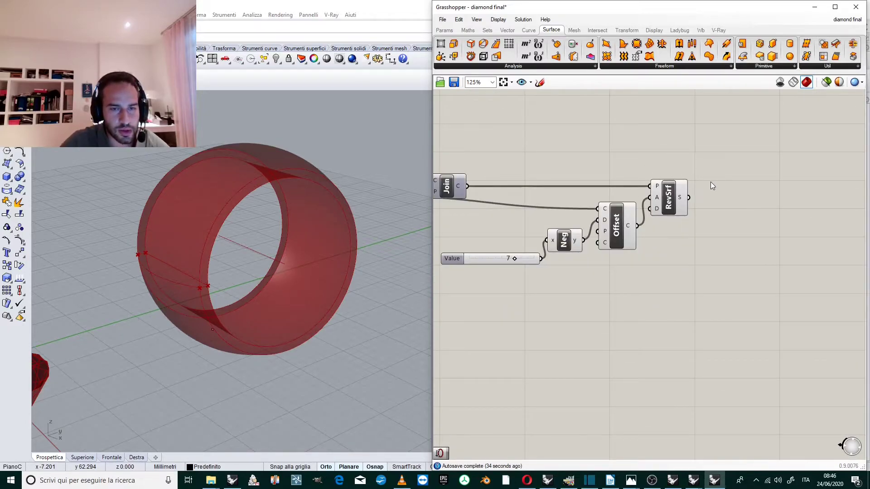
{"action": "scroll", "coordinate": [713, 186], "scroll_direction": "down", "scroll_amount": 2}
{"action": "scroll", "coordinate": [659, 174], "scroll_direction": "up", "scroll_amount": 2}
{"action": "left_click", "coordinate": [702, 194]}
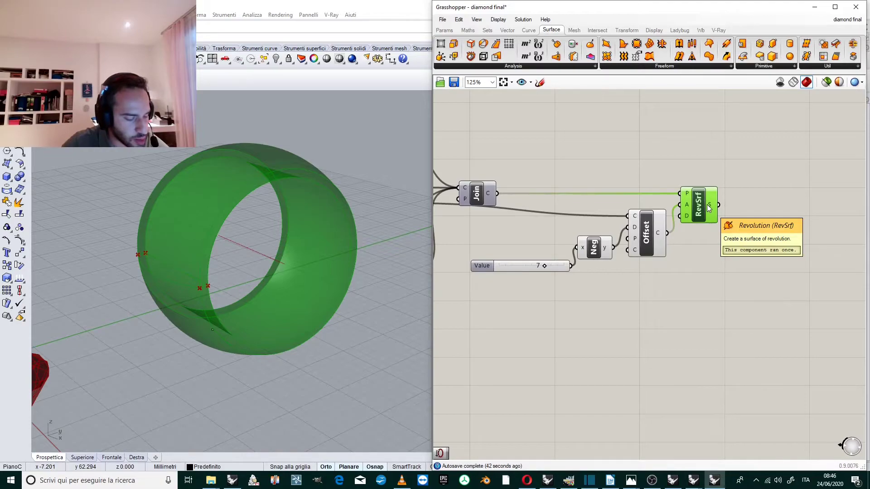
{"action": "left_click_drag", "start_coordinate": [709, 208], "coordinate": [736, 306], "text": "alt"}
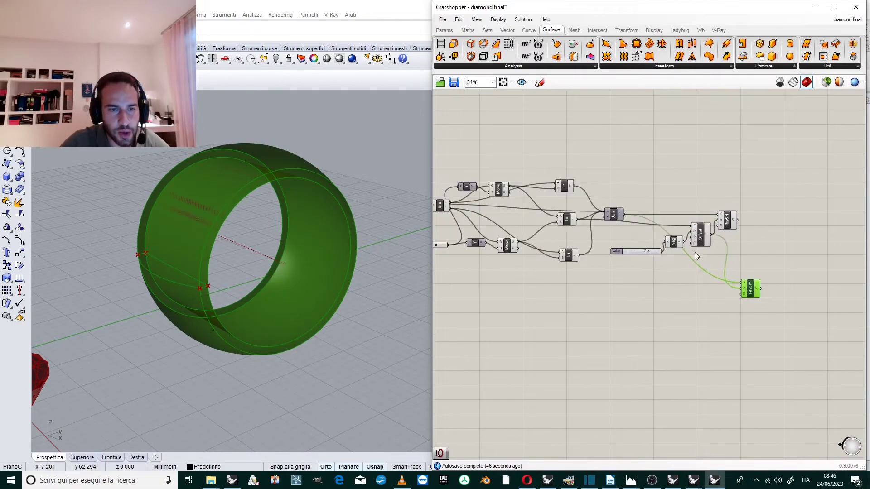
- Connect the interpolated curve (IntCrv) to the copied Revolution's P input in place of the joined profile
{"action": "scroll", "coordinate": [763, 280], "scroll_direction": "up", "scroll_amount": 2}
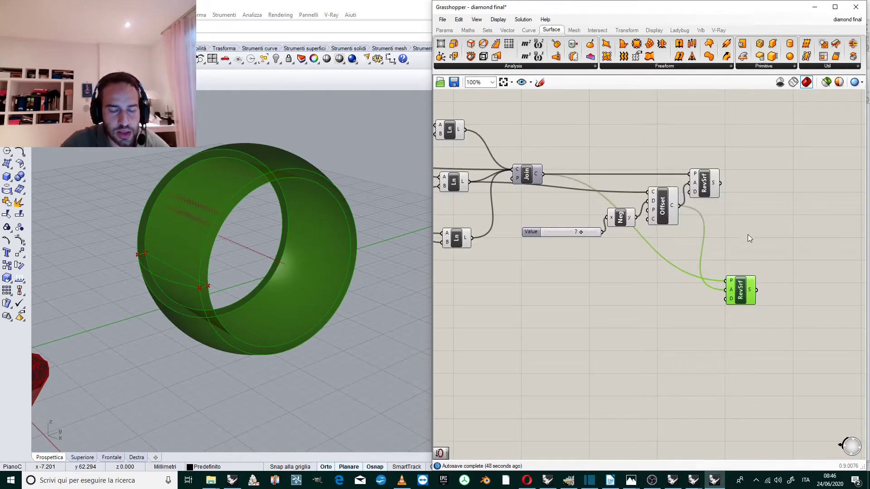
{"action": "scroll", "coordinate": [748, 225], "scroll_direction": "down", "scroll_amount": 2}
{"action": "scroll", "coordinate": [750, 243], "scroll_direction": "down", "scroll_amount": 1}
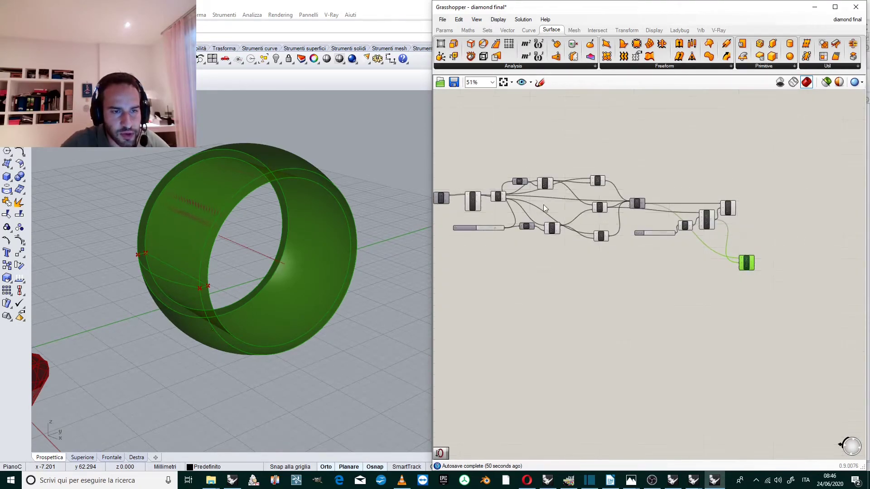
{"action": "scroll", "coordinate": [494, 203], "scroll_direction": "up", "scroll_amount": 3}
{"action": "left_click_drag", "start_coordinate": [498, 199], "coordinate": [621, 257]}
{"action": "scroll", "coordinate": [482, 194], "scroll_direction": "down", "scroll_amount": 3}
{"action": "scroll", "coordinate": [747, 235], "scroll_direction": "up", "scroll_amount": 3}
{"action": "scroll", "coordinate": [589, 236], "scroll_direction": "down", "scroll_amount": 5}
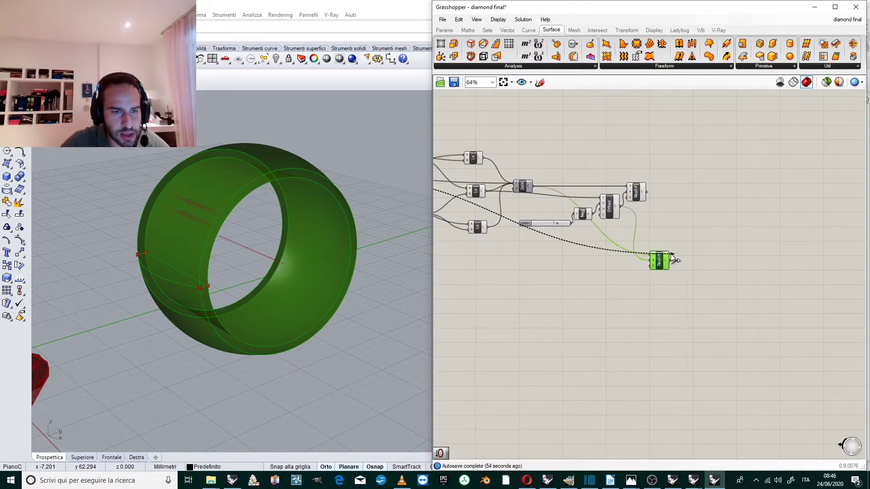
{"action": "scroll", "coordinate": [427, 203], "scroll_direction": "up", "scroll_amount": 3}
{"action": "scroll", "coordinate": [498, 202], "scroll_direction": "up", "scroll_amount": 4}
{"action": "left_click_drag", "start_coordinate": [496, 199], "coordinate": [798, 238]}
{"action": "scroll", "coordinate": [589, 190], "scroll_direction": "down", "scroll_amount": 2}
{"action": "scroll", "coordinate": [693, 181], "scroll_direction": "down", "scroll_amount": 4}
{"action": "scroll", "coordinate": [707, 190], "scroll_direction": "up", "scroll_amount": 3}
{"action": "scroll", "coordinate": [734, 210], "scroll_direction": "down", "scroll_amount": 2}
{"action": "scroll", "coordinate": [770, 222], "scroll_direction": "up", "scroll_amount": 6}
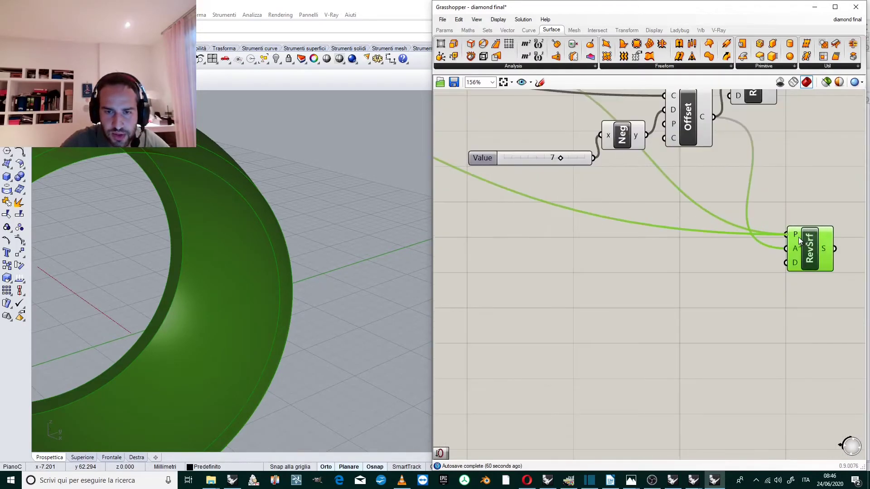
{"action": "left_click", "coordinate": [725, 248]}
- Turn off the preview of the original Revolution, the Join and Offset group, and the components that build the section profile
{"action": "scroll", "coordinate": [679, 240], "scroll_direction": "down", "scroll_amount": 4}
{"action": "scroll", "coordinate": [725, 172], "scroll_direction": "up", "scroll_amount": 3}
{"action": "left_click_drag", "start_coordinate": [729, 154], "coordinate": [570, 245]}
{"action": "middle_click", "coordinate": [570, 241]}
{"action": "left_click", "coordinate": [729, 156]}
{"action": "scroll", "coordinate": [762, 175], "scroll_direction": "down", "scroll_amount": 3}
{"action": "scroll", "coordinate": [632, 146], "scroll_direction": "up", "scroll_amount": 2}
{"action": "left_click_drag", "start_coordinate": [673, 135], "coordinate": [478, 265]}
{"action": "middle_click", "coordinate": [477, 266]}
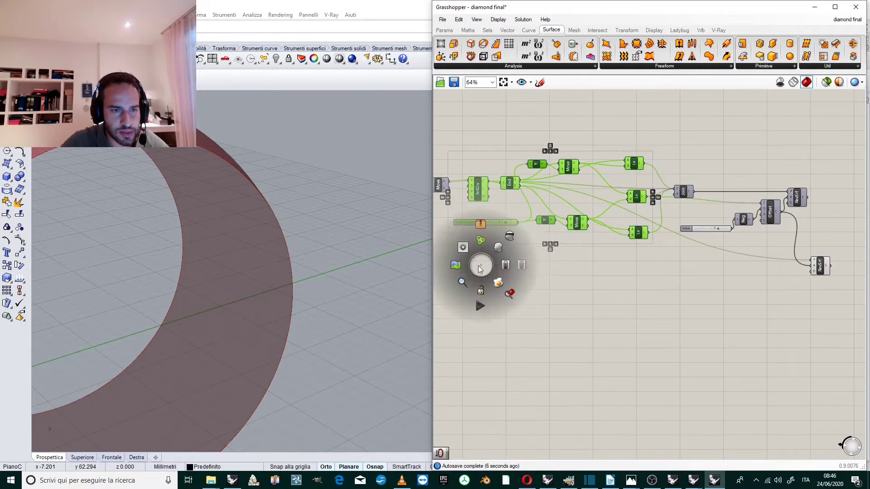
{"action": "left_click", "coordinate": [653, 152]}
- Examine the outer surface made by the copied Revolution in the perspective viewport
{"action": "scroll", "coordinate": [670, 159], "scroll_direction": "down", "scroll_amount": 2}
{"action": "scroll", "coordinate": [266, 186], "scroll_direction": "down", "scroll_amount": 3}
{"action": "scroll", "coordinate": [220, 194], "scroll_direction": "down", "scroll_amount": 3}
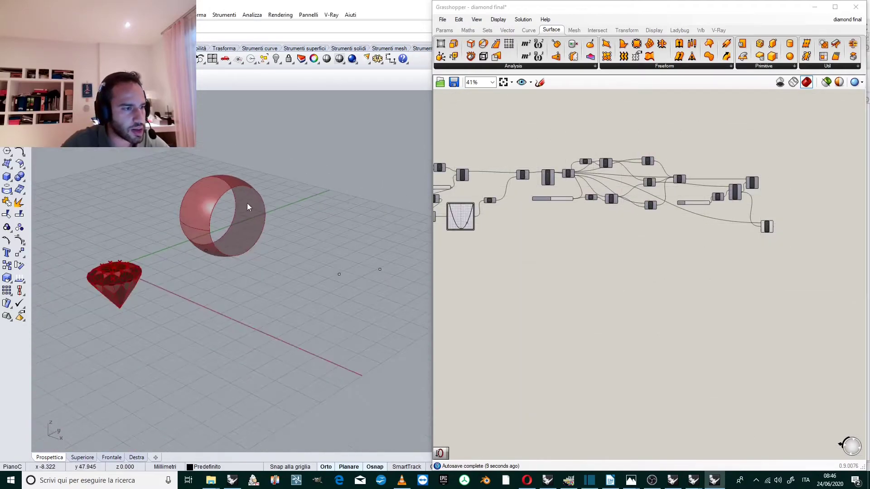
{"action": "scroll", "coordinate": [256, 204], "scroll_direction": "up", "scroll_amount": 5}
{"action": "scroll", "coordinate": [222, 209], "scroll_direction": "down", "scroll_amount": 3}
{"action": "scroll", "coordinate": [213, 200], "scroll_direction": "up", "scroll_amount": 3}
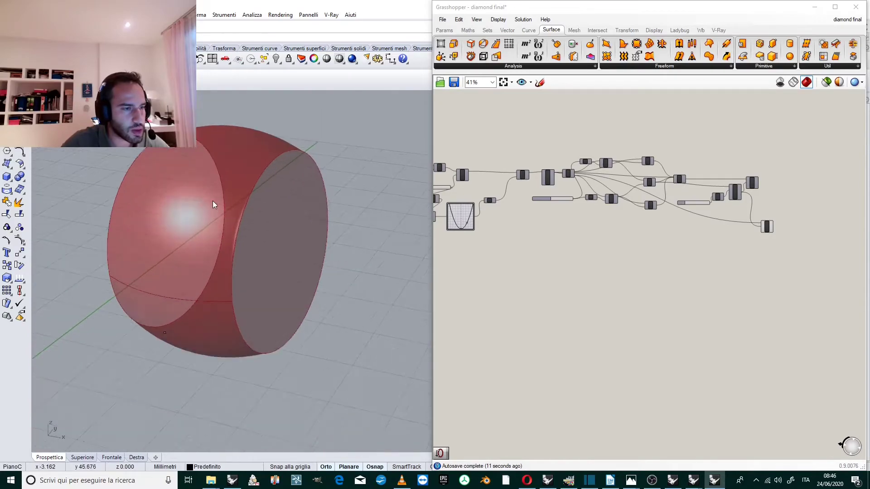
{"action": "scroll", "coordinate": [770, 231], "scroll_direction": "up", "scroll_amount": 6}
{"action": "left_click", "coordinate": [650, 242]}
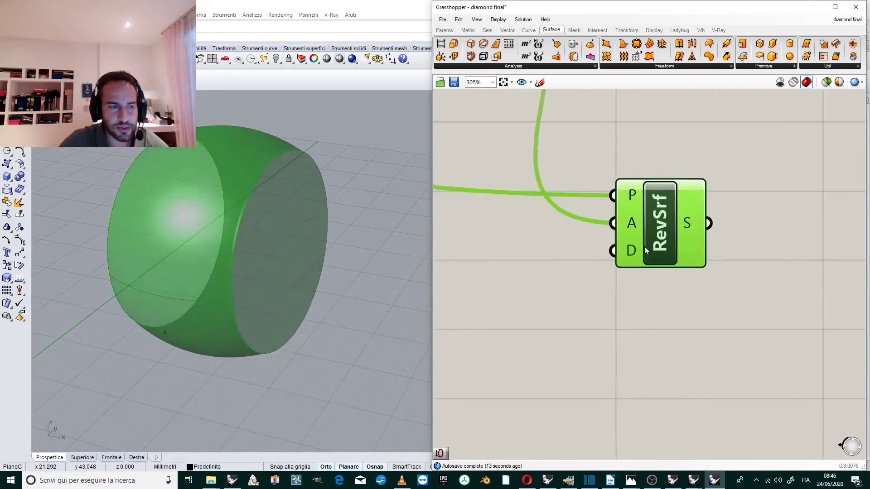
{"action": "scroll", "coordinate": [589, 227], "scroll_direction": "down", "scroll_amount": 2}
{"action": "right_click_drag", "start_coordinate": [297, 231], "coordinate": [249, 202]}
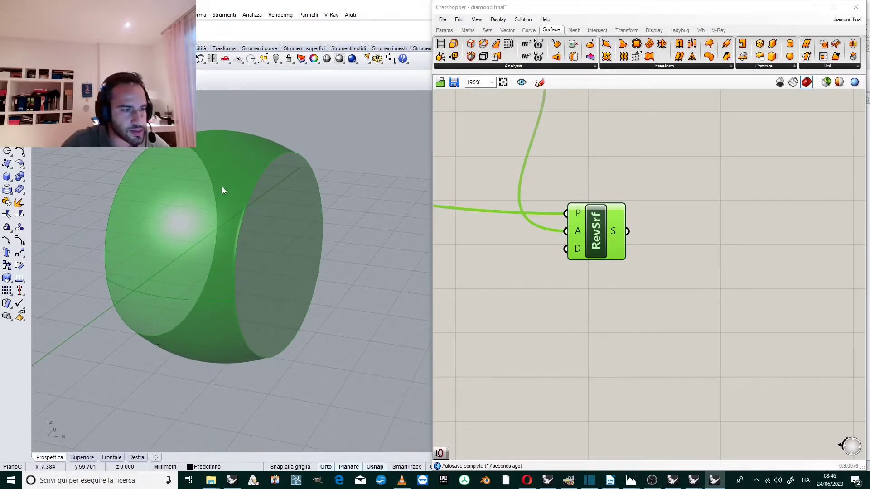
{"action": "scroll", "coordinate": [218, 160], "scroll_direction": "up", "scroll_amount": 3}
{"action": "scroll", "coordinate": [219, 160], "scroll_direction": "down", "scroll_amount": 3}
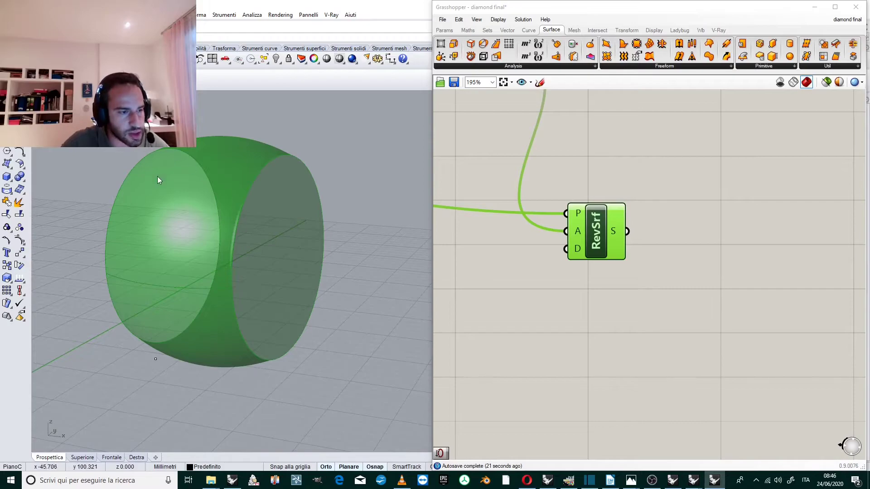
{"action": "left_click", "coordinate": [699, 164]}
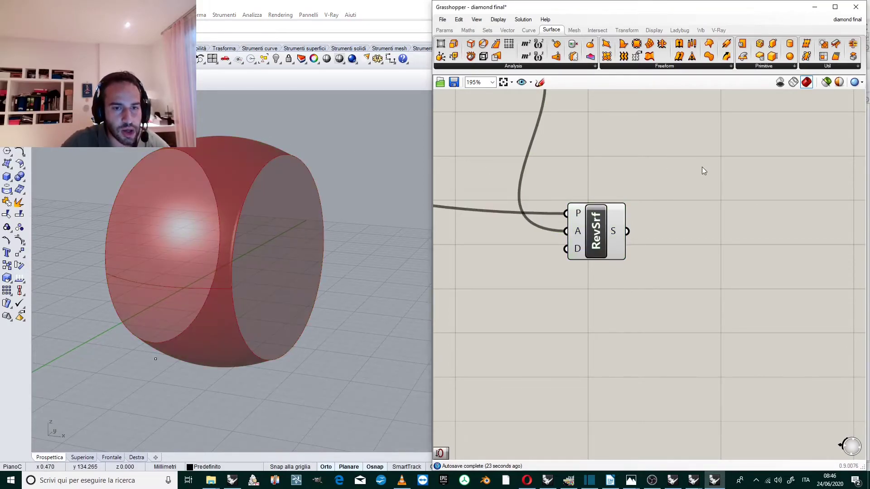
- Shift the copied Revolution component aside and add an Isotrim component after it
{"action": "scroll", "coordinate": [646, 191], "scroll_direction": "down", "scroll_amount": 3}
{"action": "scroll", "coordinate": [665, 201], "scroll_direction": "up", "scroll_amount": 4}
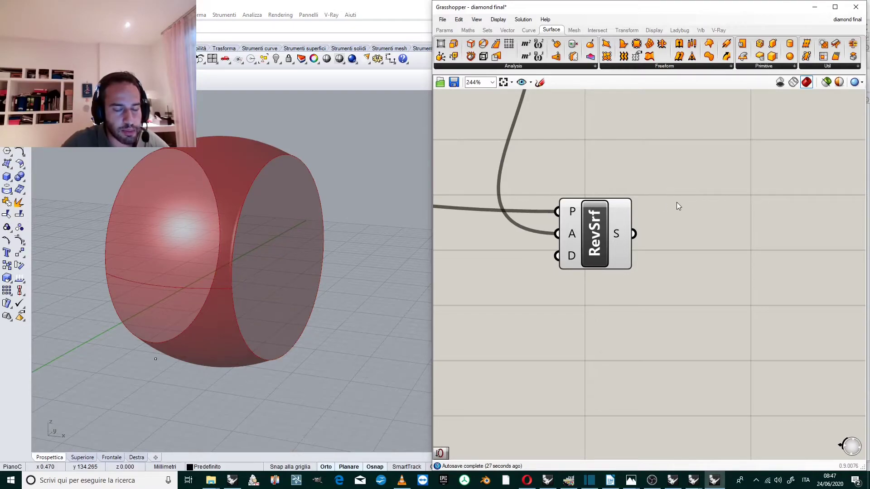
{"action": "scroll", "coordinate": [676, 202], "scroll_direction": "down", "scroll_amount": 3}
{"action": "scroll", "coordinate": [682, 202], "scroll_direction": "up", "scroll_amount": 1}
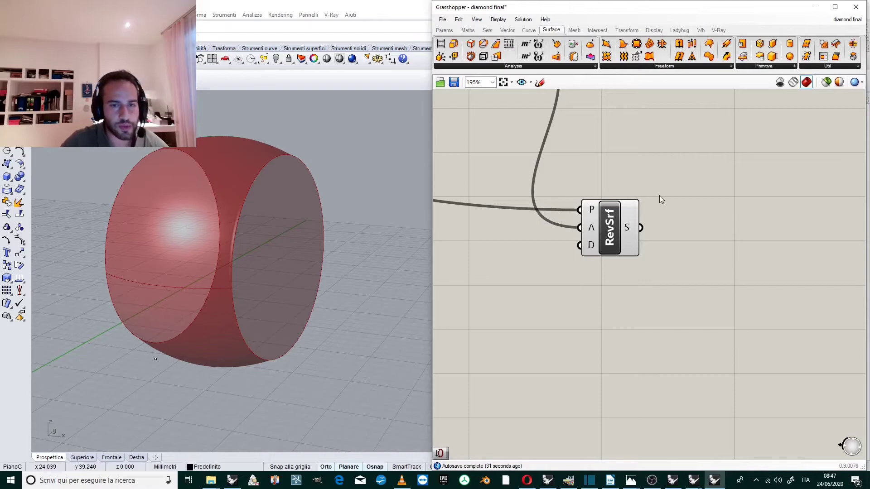
{"action": "left_click_drag", "start_coordinate": [610, 238], "coordinate": [576, 243]}
{"action": "left_click", "coordinate": [738, 181]}
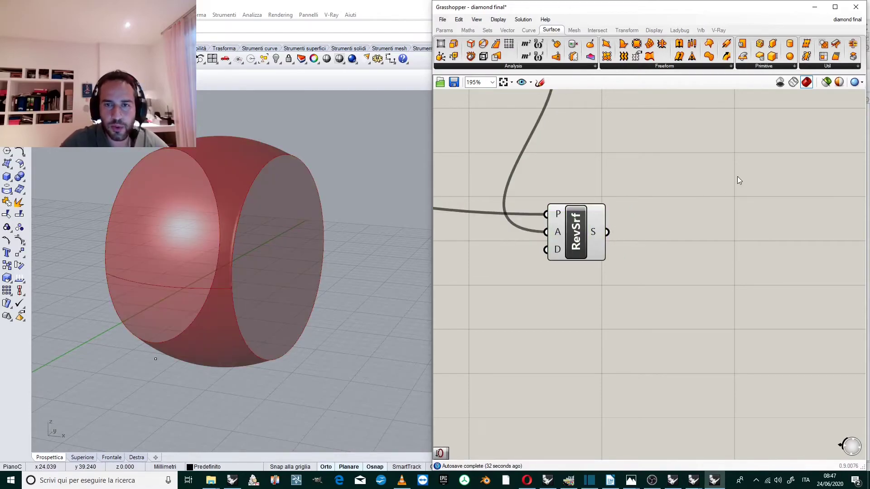
{"action": "left_click", "coordinate": [827, 66]}
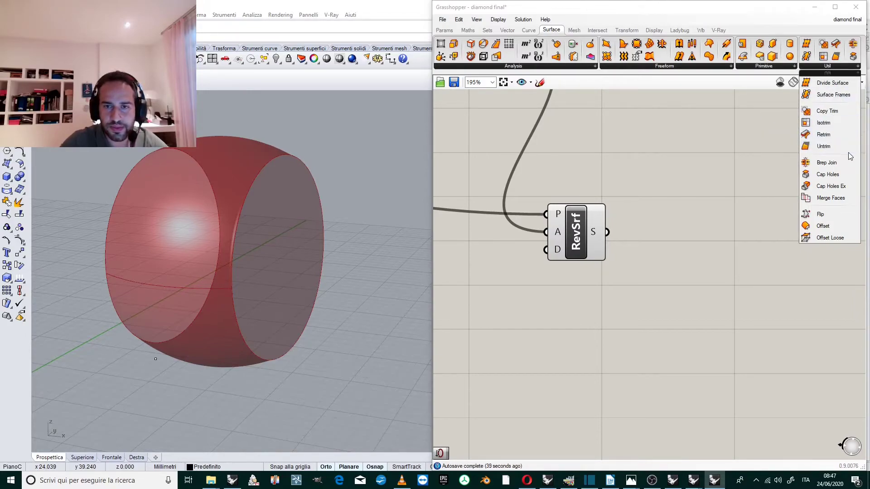
{"action": "left_click_drag", "start_coordinate": [824, 123], "coordinate": [708, 262]}
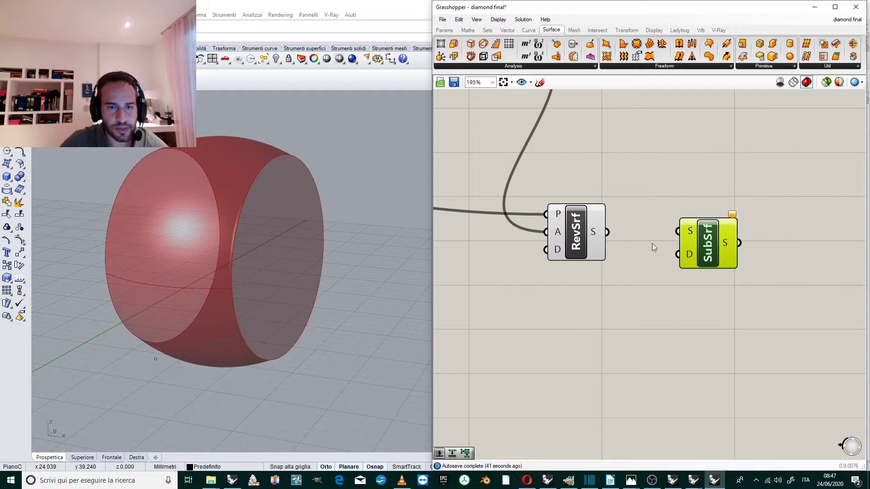
- Connect the copied Revolution's surface output to the Isotrim's S input and place the Isotrim slightly lower
{"action": "left_click_drag", "start_coordinate": [603, 237], "coordinate": [680, 232]}
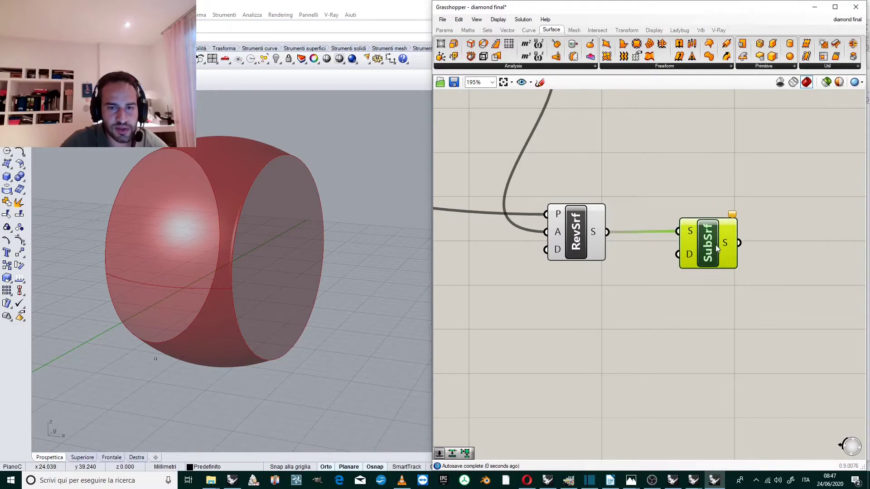
{"action": "left_click", "coordinate": [753, 172]}
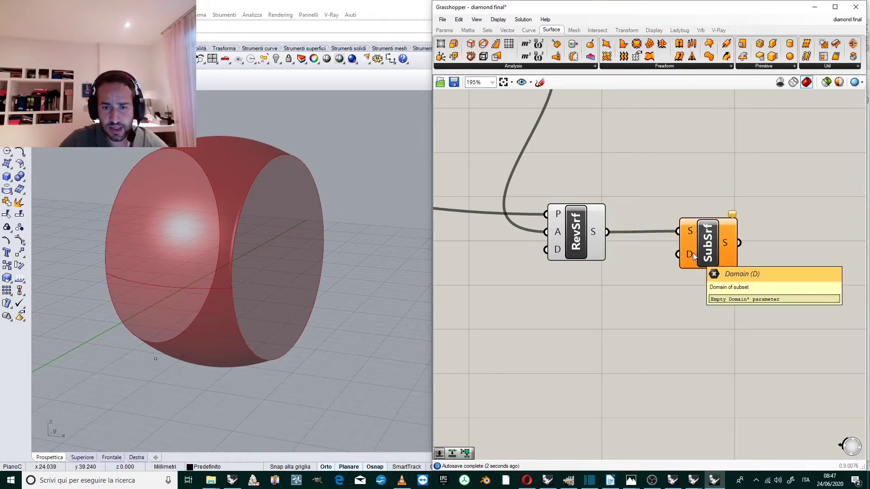
{"action": "left_click_drag", "start_coordinate": [706, 255], "coordinate": [702, 287]}
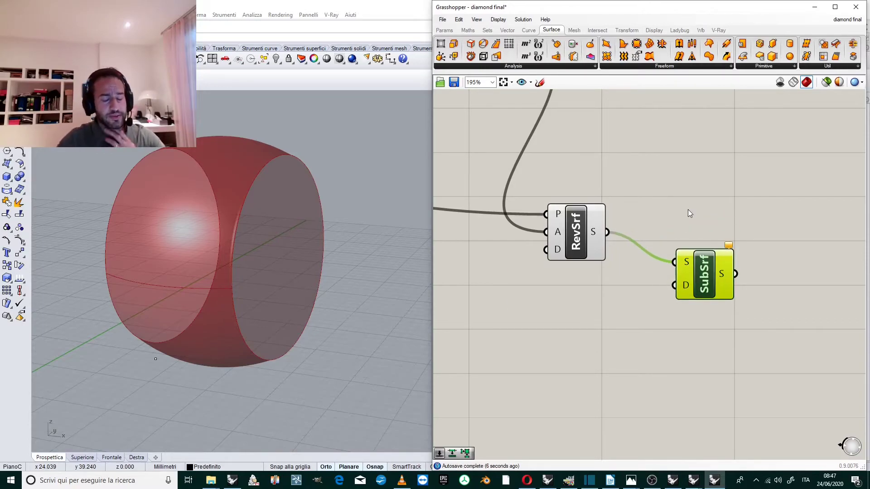
{"action": "scroll", "coordinate": [719, 234], "scroll_direction": "down", "scroll_amount": 2}
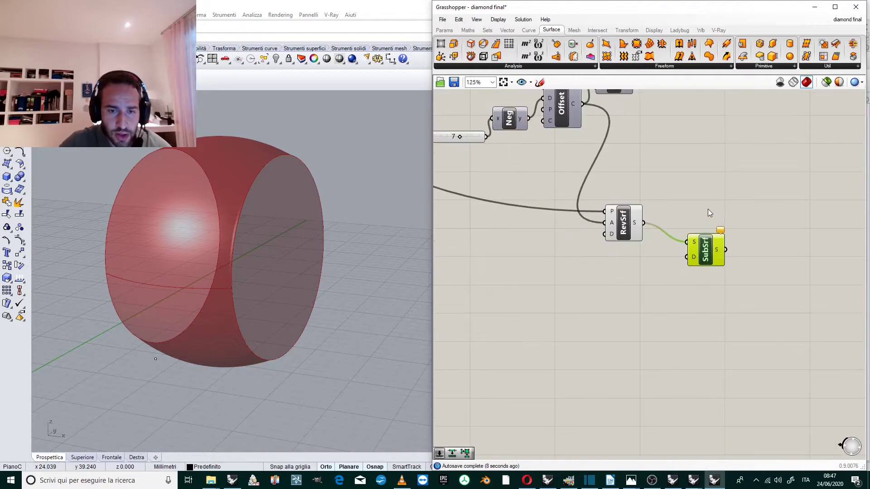
{"action": "scroll", "coordinate": [704, 261], "scroll_direction": "up", "scroll_amount": 2}
{"action": "left_click_drag", "start_coordinate": [709, 259], "coordinate": [711, 261]}
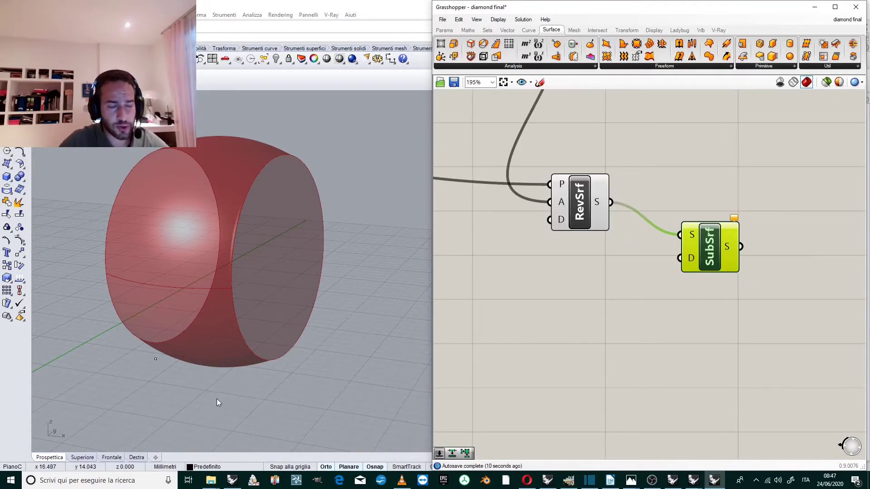
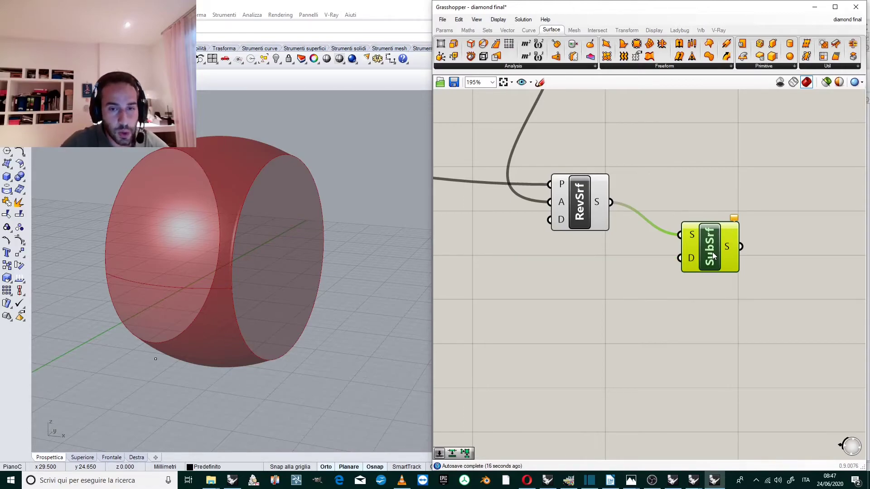
{"action": "left_click_drag", "start_coordinate": [711, 252], "coordinate": [715, 267]}
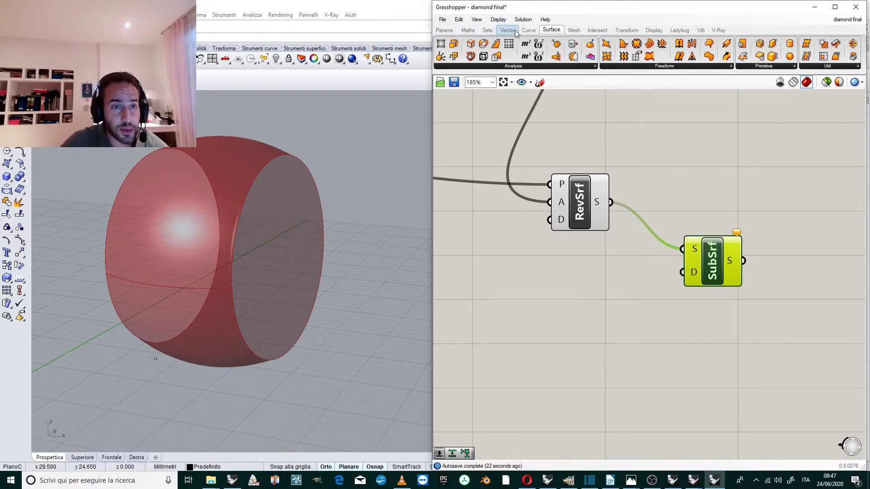
- Add a Construct Domain² component with U0, U1, V0 and V1 number inputs and place it below the copied Revolution
{"action": "left_click", "coordinate": [468, 30]}
{"action": "left_click", "coordinate": [466, 67]}
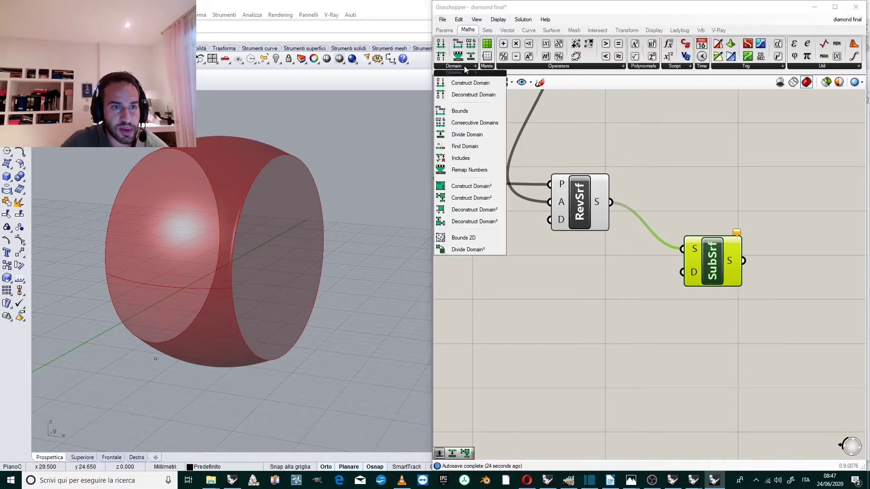
{"action": "left_click", "coordinate": [490, 186]}
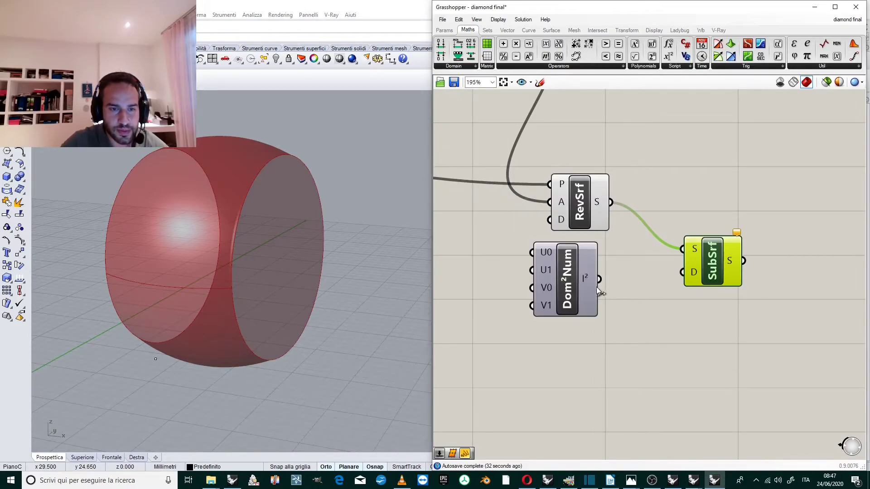
{"action": "left_click", "coordinate": [599, 303]}
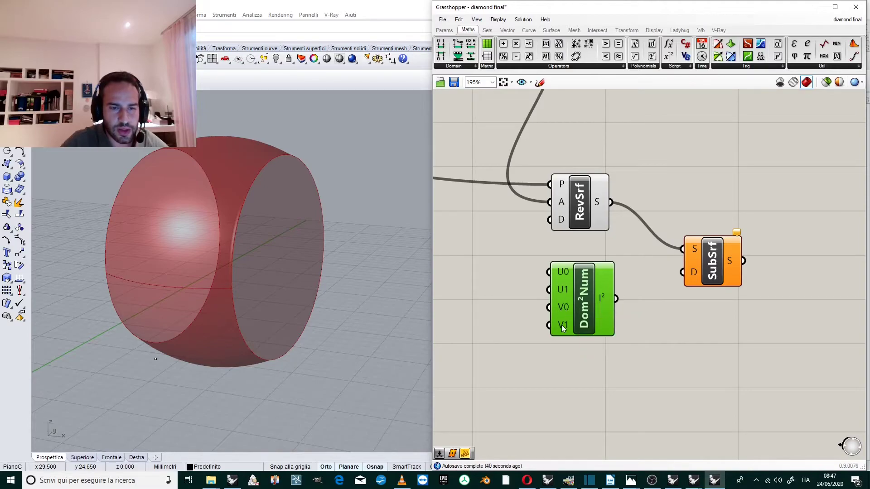
{"action": "left_click_drag", "start_coordinate": [601, 296], "coordinate": [576, 300]}
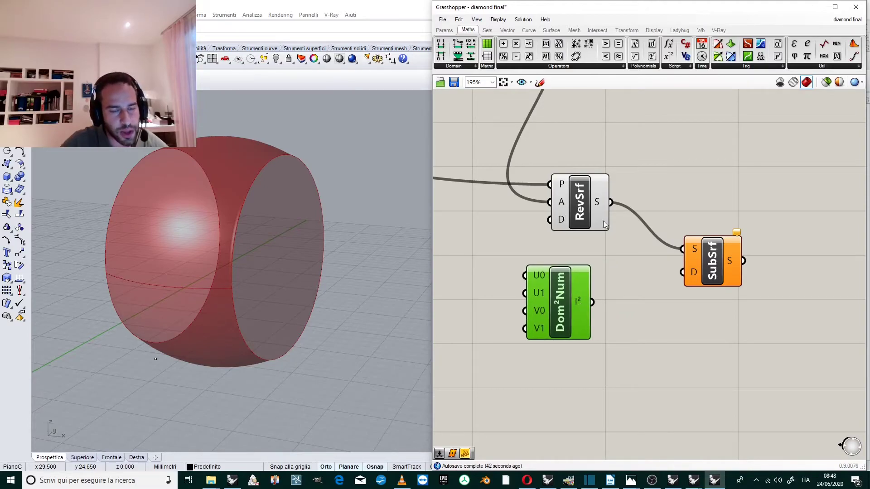
{"action": "left_click", "coordinate": [728, 195]}
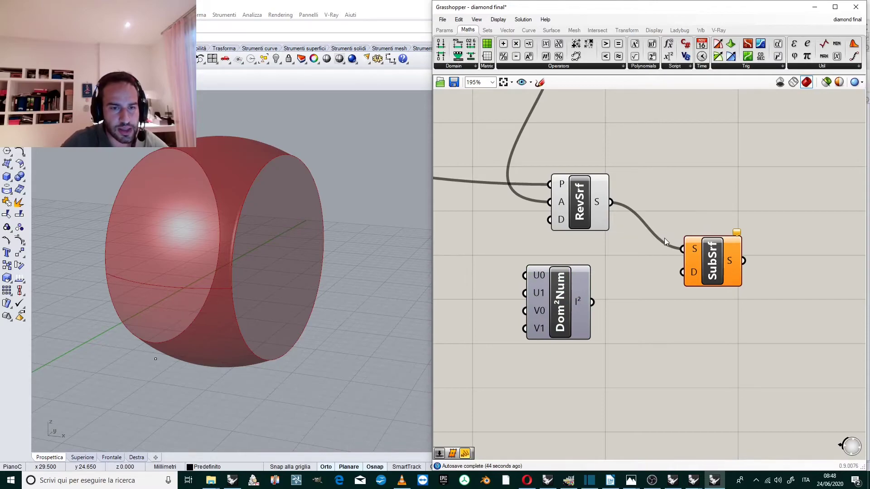
- Reparameterize the Isotrim's S input and shift the Isotrim component up beside the copied Revolution
{"action": "right_click", "coordinate": [696, 245]}
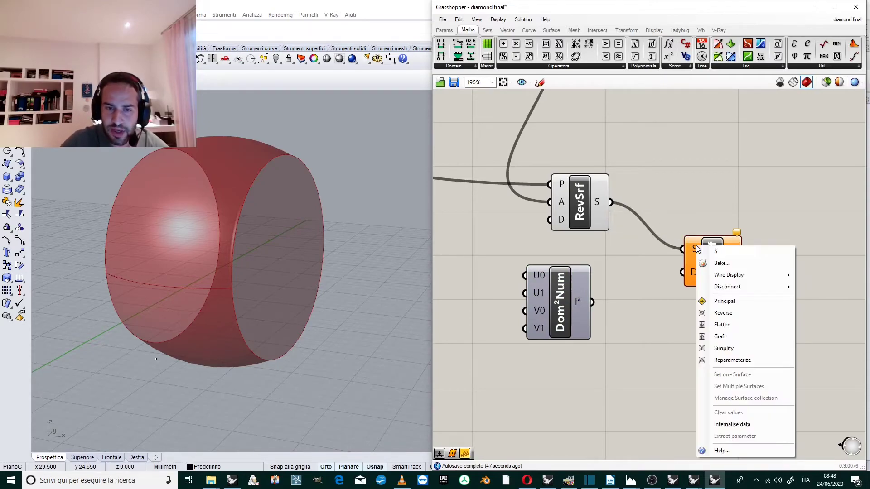
{"action": "left_click", "coordinate": [735, 361]}
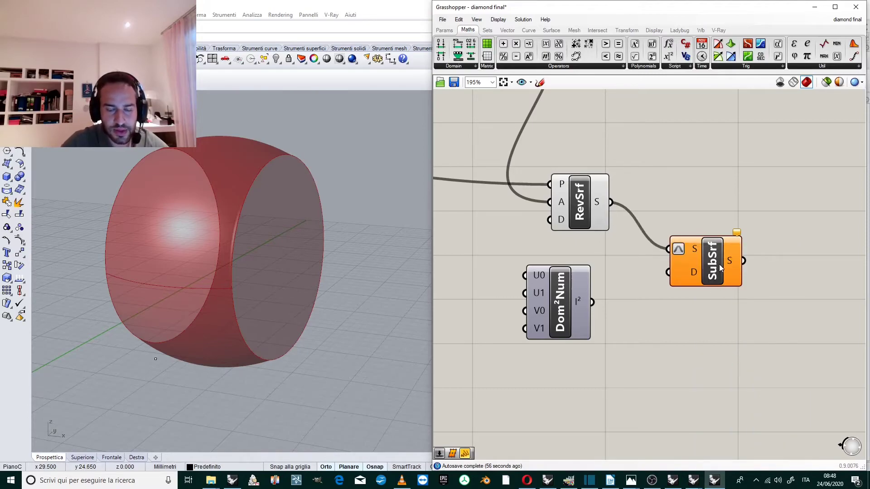
{"action": "left_click_drag", "start_coordinate": [719, 264], "coordinate": [731, 237]}
{"action": "left_click", "coordinate": [729, 165]}
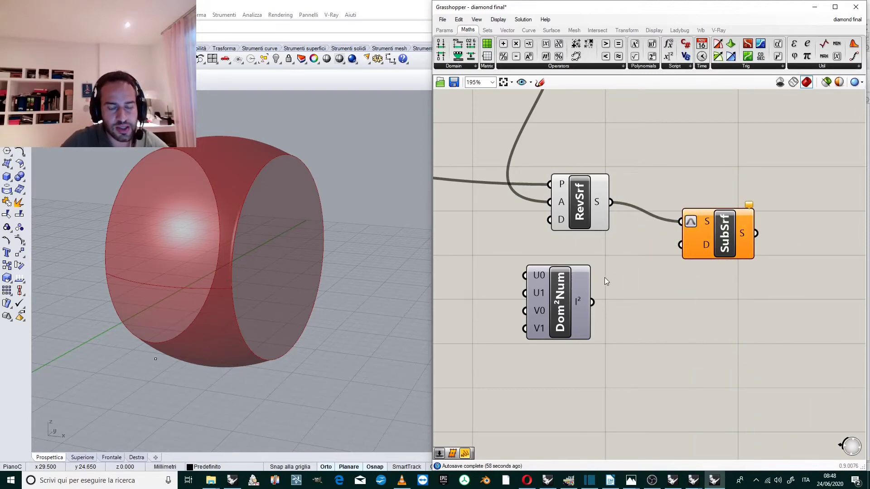
- Add a Divide Domain² component beside Construct Domain² and connect the I² output to its I input
{"action": "left_click_drag", "start_coordinate": [561, 295], "coordinate": [494, 304]}
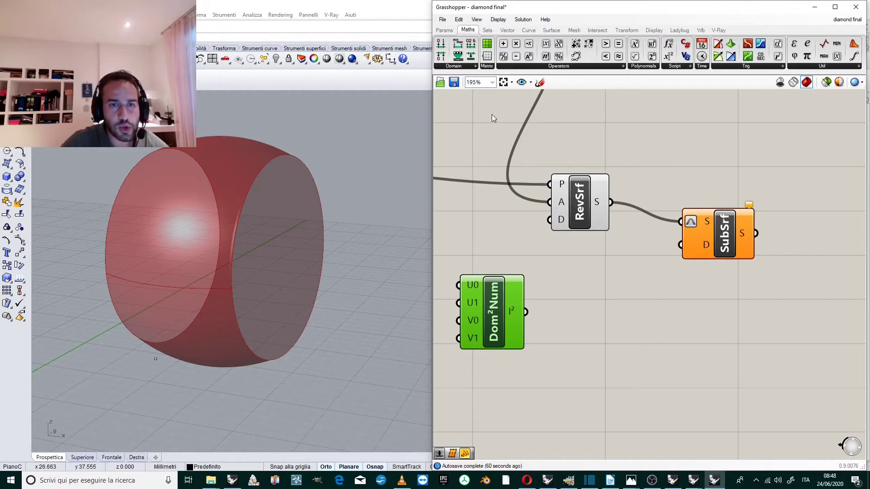
{"action": "left_click", "coordinate": [471, 67]}
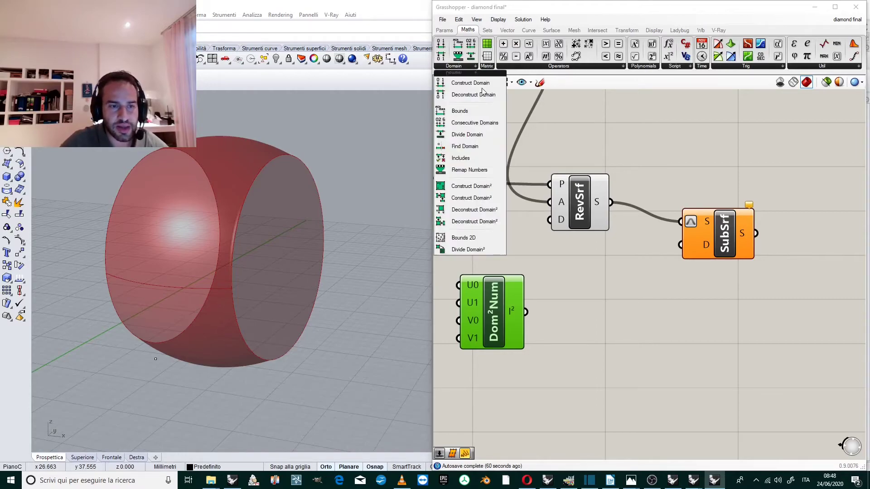
{"action": "left_click_drag", "start_coordinate": [468, 249], "coordinate": [594, 314]}
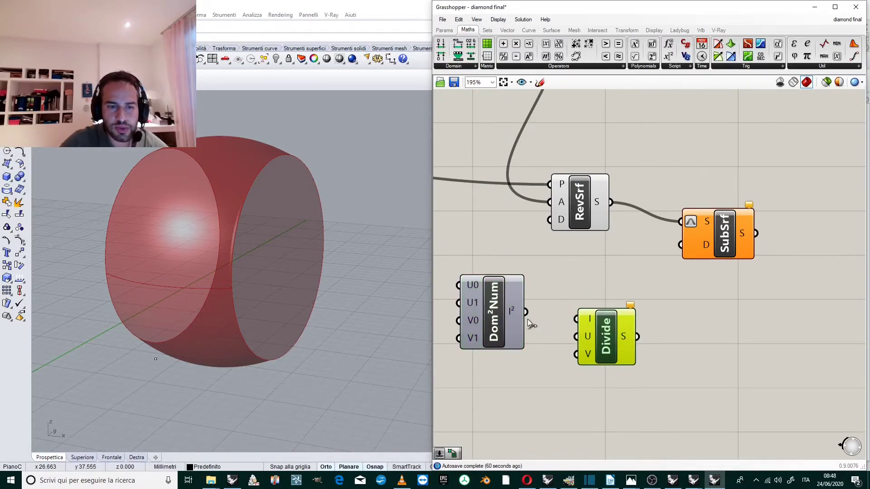
{"action": "left_click_drag", "start_coordinate": [526, 311], "coordinate": [622, 376]}
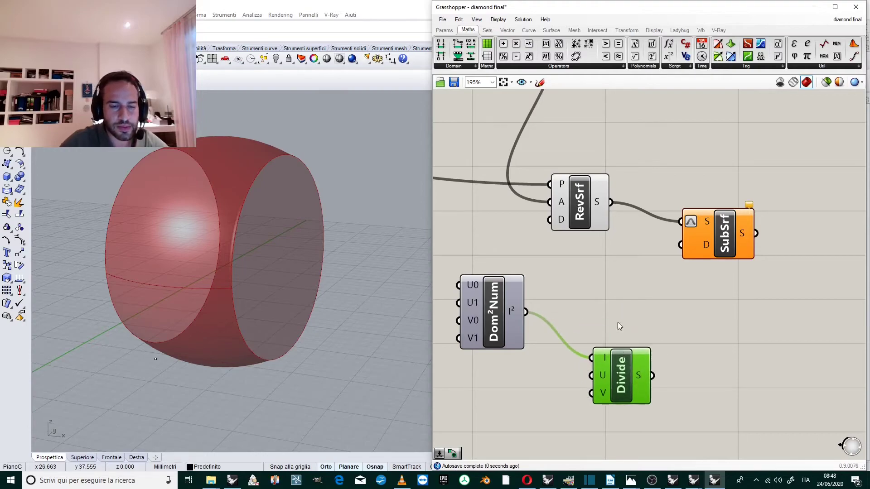
- Add a number slider with the value 10 and connect it to the U input of Divide Domain²
{"action": "scroll", "coordinate": [608, 330], "scroll_direction": "down", "scroll_amount": 3}
{"action": "scroll", "coordinate": [607, 330], "scroll_direction": "up", "scroll_amount": 5}
{"action": "left_click_drag", "start_coordinate": [675, 267], "coordinate": [662, 257]}
{"action": "mouse_move", "coordinate": [655, 256]}
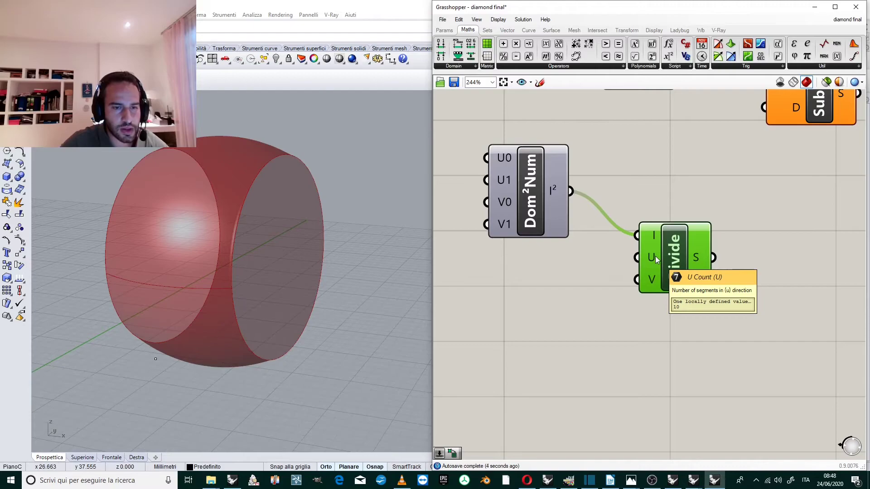
{"action": "double_click", "coordinate": [525, 270]}
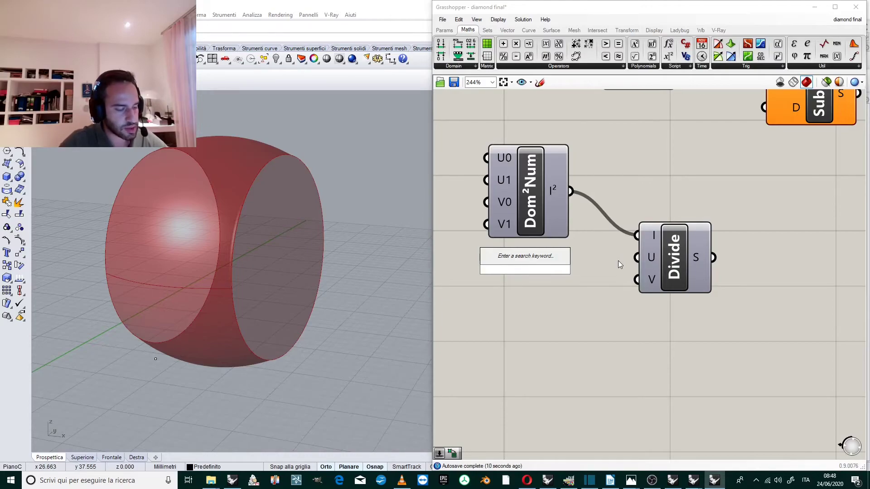
{"action": "type", "text": "10"}
{"action": "key", "text": "Return"}
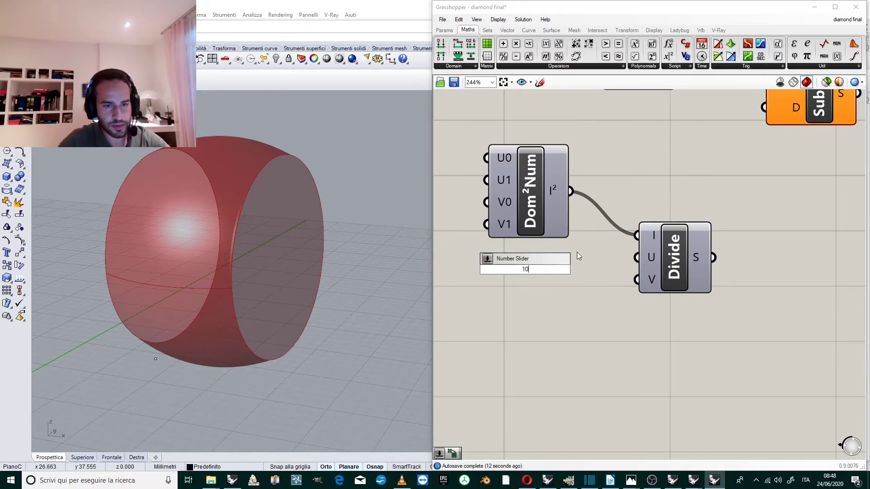
{"action": "left_click_drag", "start_coordinate": [623, 268], "coordinate": [637, 257]}
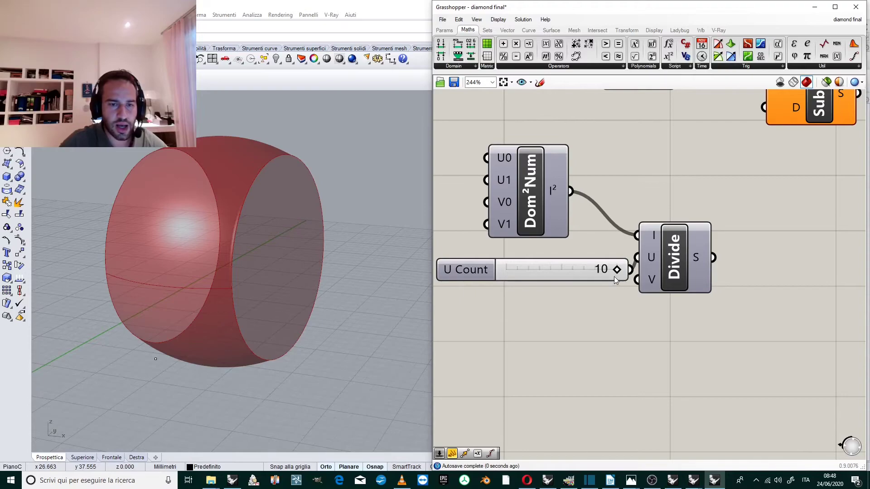
- Duplicate the U Count slider and place the copy directly below it
{"action": "scroll", "coordinate": [542, 268], "scroll_direction": "down", "scroll_amount": 3}
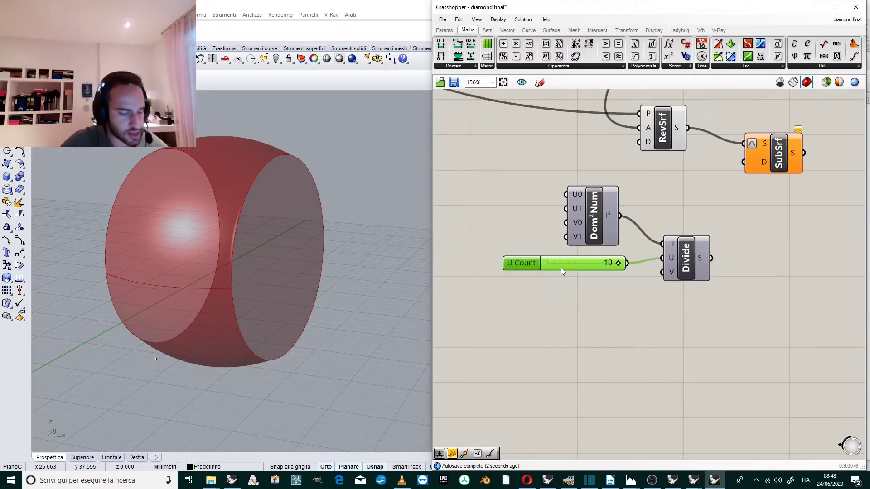
{"action": "key", "text": "ctrl+c"}
{"action": "key", "text": "ctrl+v"}
{"action": "left_click_drag", "start_coordinate": [564, 268], "coordinate": [575, 285]}
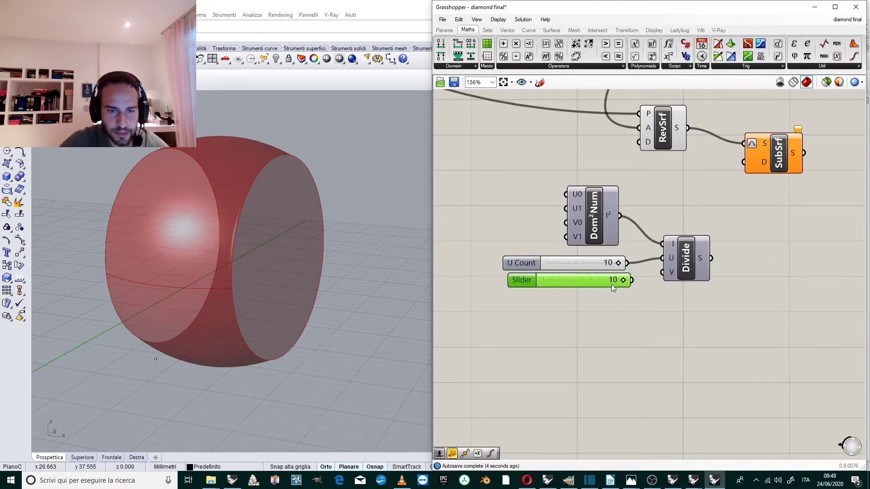
- Set the copied slider's maximum to 100 and its value to 85, and connect it to the V input of Divide Domain²
{"action": "right_click", "coordinate": [574, 284]}
{"action": "mouse_move", "coordinate": [605, 353]}
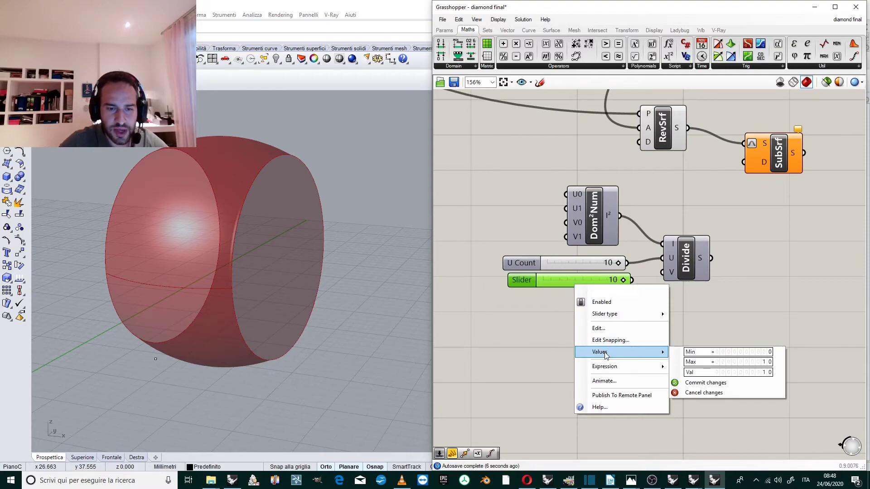
{"action": "double_click", "coordinate": [753, 362]}
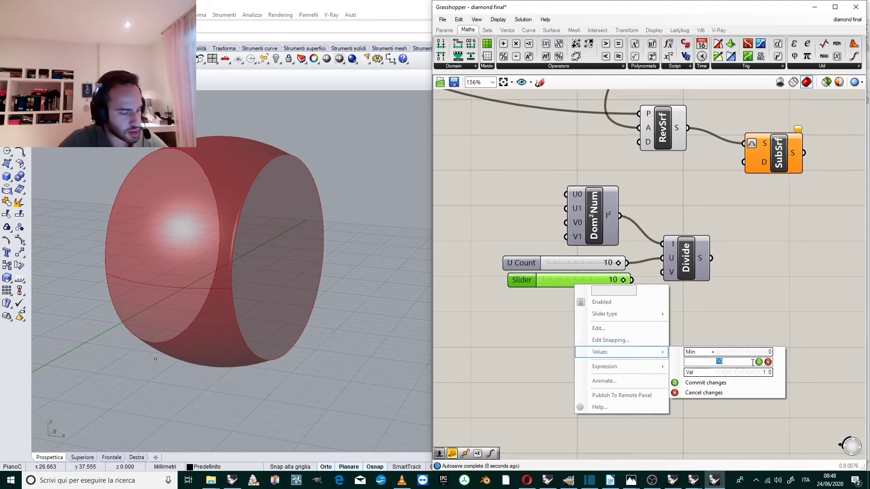
{"action": "type", "text": "100"}
{"action": "left_click", "coordinate": [759, 361]}
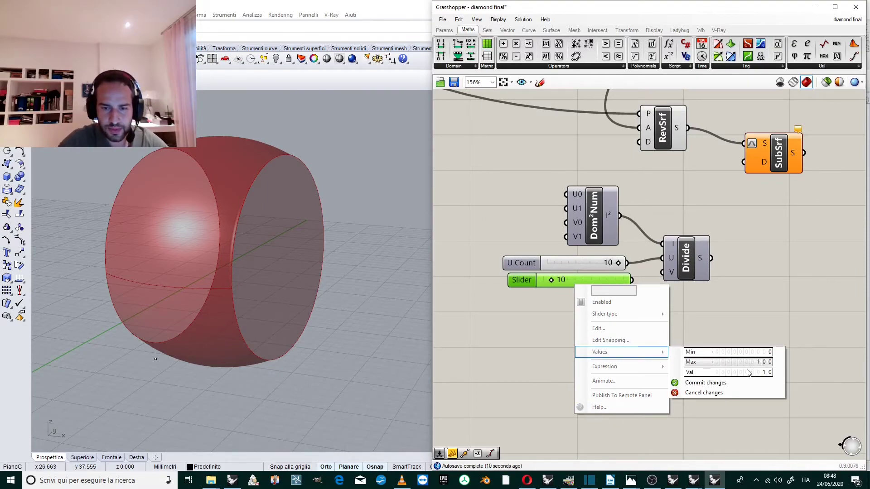
{"action": "left_click", "coordinate": [716, 383]}
{"action": "left_click_drag", "start_coordinate": [565, 284], "coordinate": [656, 278]}
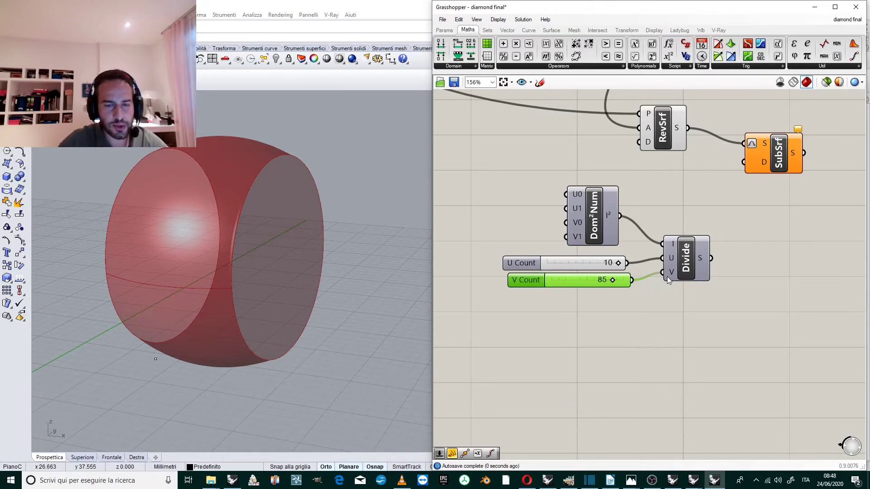
- Connect the S output of Divide Domain² to the Isotrim's D input
{"action": "mouse_move", "coordinate": [667, 280]}
{"action": "right_click_drag", "start_coordinate": [667, 280], "coordinate": [626, 311]}
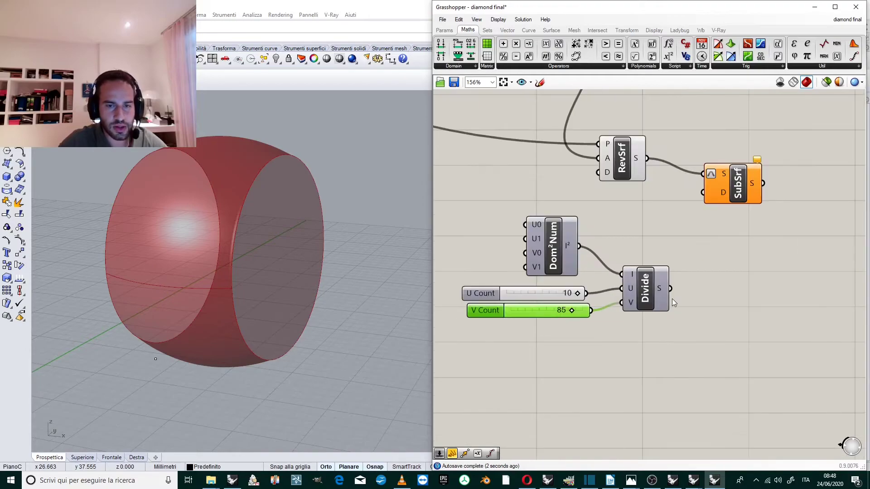
{"action": "mouse_move", "coordinate": [663, 288]}
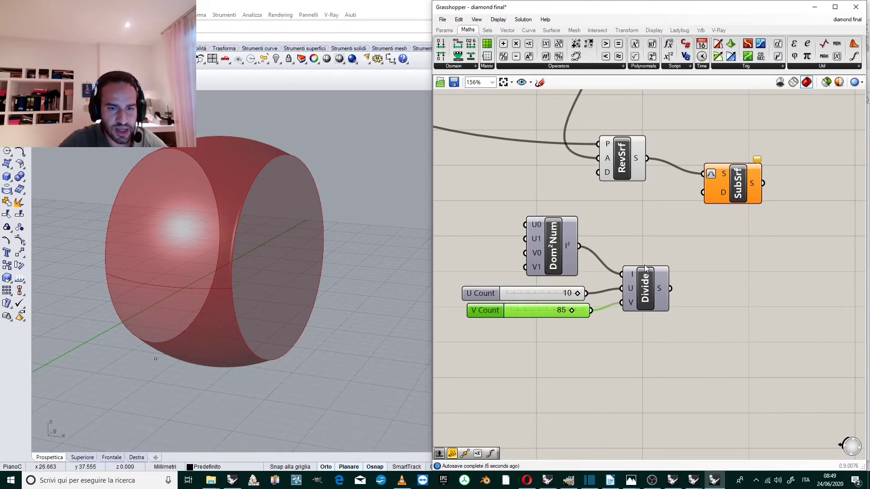
{"action": "left_click_drag", "start_coordinate": [671, 289], "coordinate": [704, 192]}
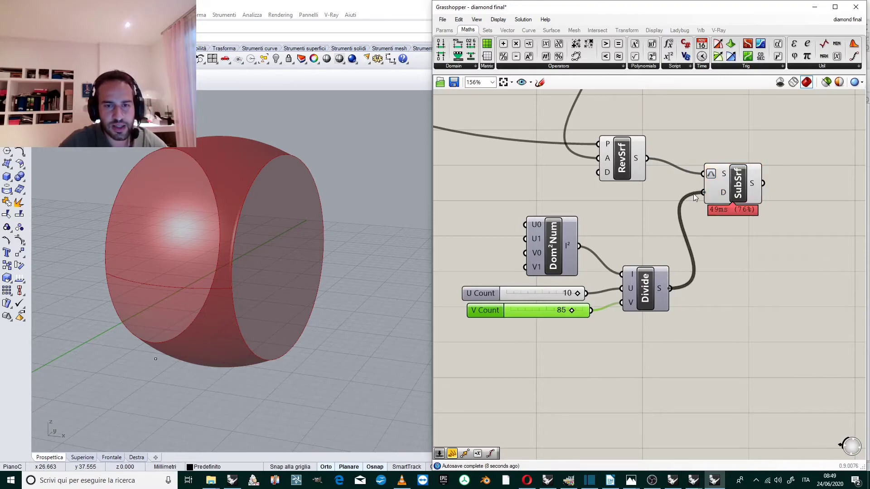
- Set the V Count slider to 61 while checking the density of the surface subdivision in the perspective viewport
{"action": "scroll", "coordinate": [699, 288], "scroll_direction": "down", "scroll_amount": 3}
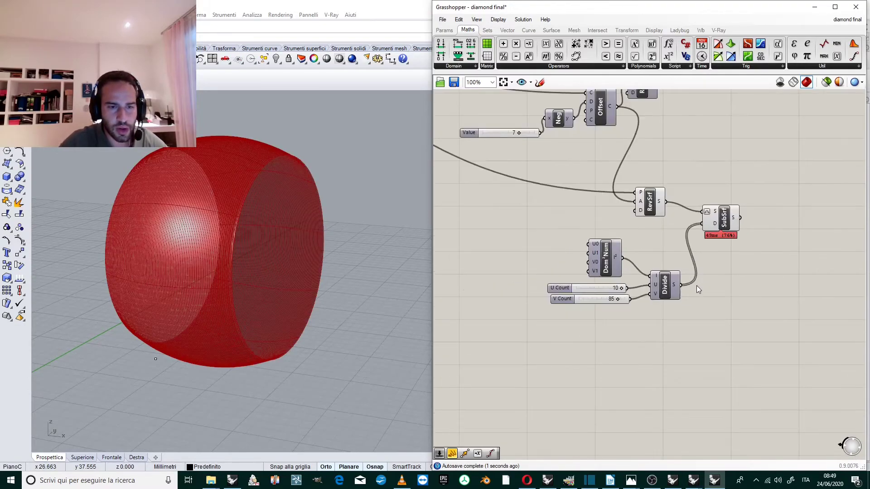
{"action": "scroll", "coordinate": [181, 222], "scroll_direction": "up", "scroll_amount": 5}
{"action": "scroll", "coordinate": [187, 220], "scroll_direction": "down", "scroll_amount": 5}
{"action": "scroll", "coordinate": [336, 259], "scroll_direction": "up", "scroll_amount": 3}
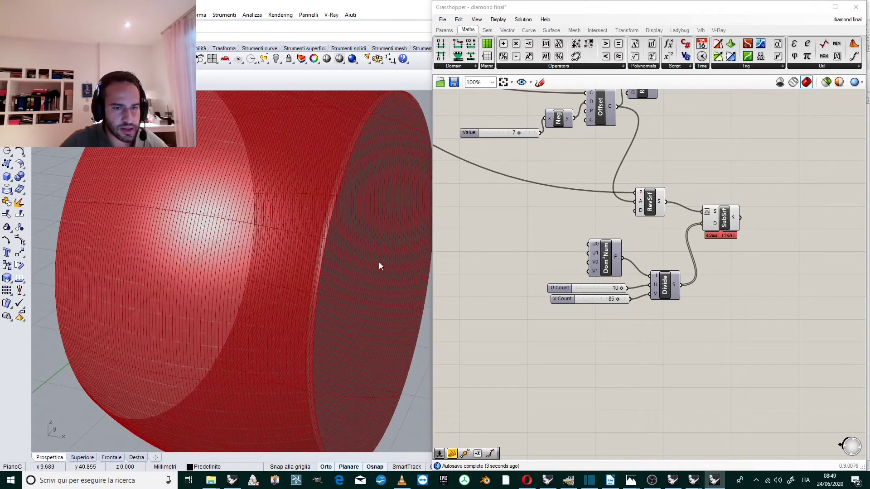
{"action": "left_click_drag", "start_coordinate": [619, 301], "coordinate": [606, 300]}
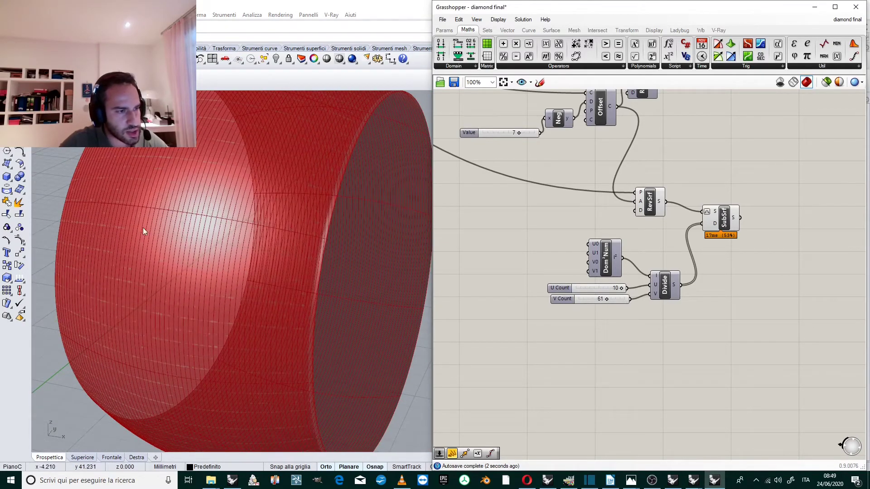
- Swap the two count sliders' connections to Divide Domain², feeding the 61 slider into U and the 10 slider into V
{"action": "scroll", "coordinate": [227, 254], "scroll_direction": "down", "scroll_amount": 1}
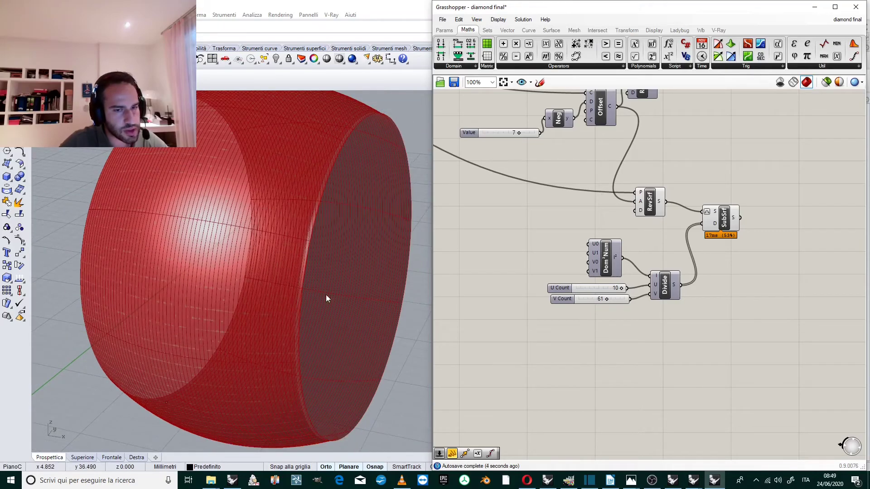
{"action": "scroll", "coordinate": [611, 282], "scroll_direction": "up", "scroll_amount": 4}
{"action": "mouse_move", "coordinate": [607, 311]}
{"action": "left_mouse_down"}
{"action": "mouse_move", "coordinate": [596, 277]}
{"action": "mouse_move", "coordinate": [595, 300]}
{"action": "left_mouse_up"}
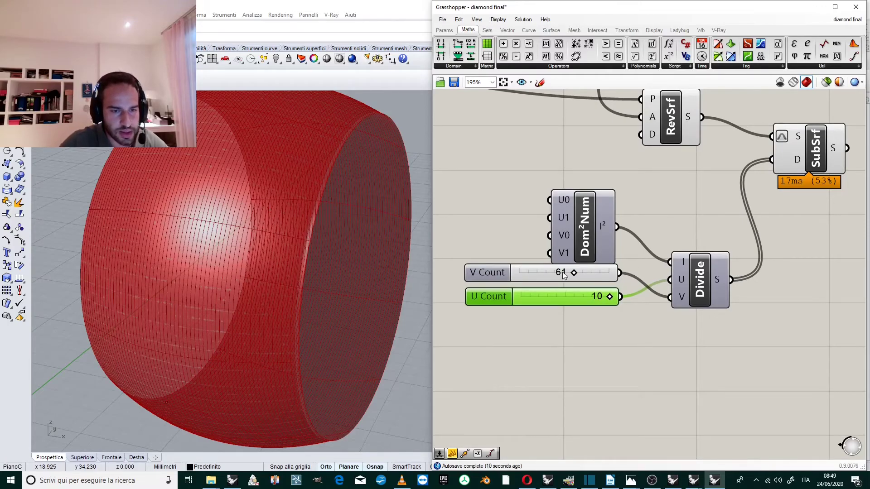
{"action": "left_click_drag", "start_coordinate": [628, 275], "coordinate": [670, 279]}
{"action": "left_click_drag", "start_coordinate": [622, 297], "coordinate": [671, 297]}
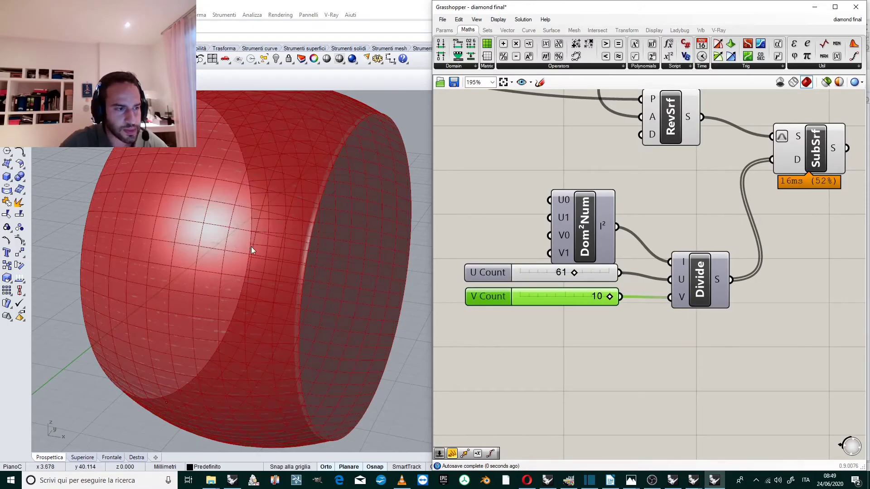
{"action": "scroll", "coordinate": [231, 188], "scroll_direction": "down", "scroll_amount": 3}
{"action": "scroll", "coordinate": [270, 243], "scroll_direction": "up", "scroll_amount": 5}
{"action": "scroll", "coordinate": [286, 245], "scroll_direction": "down", "scroll_amount": 3}
{"action": "right_click_drag", "start_coordinate": [286, 245], "coordinate": [262, 232]}
{"action": "scroll", "coordinate": [245, 185], "scroll_direction": "up", "scroll_amount": 3}
{"action": "scroll", "coordinate": [275, 237], "scroll_direction": "down", "scroll_amount": 3}
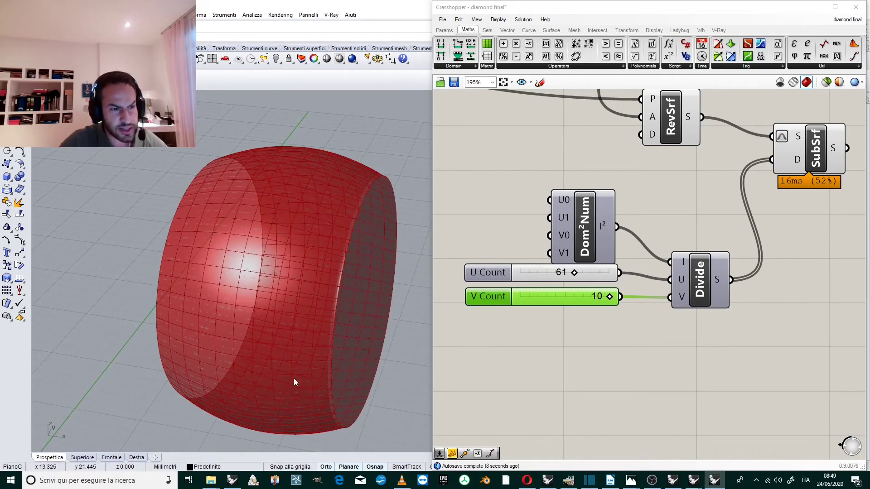
- Select both count sliders together and shift them slightly down, clear of the Construct Domain² component
{"action": "left_click", "coordinate": [608, 211]}
{"action": "scroll", "coordinate": [608, 208], "scroll_direction": "down", "scroll_amount": 3}
{"action": "left_click_drag", "start_coordinate": [548, 307], "coordinate": [517, 235]}
{"action": "scroll", "coordinate": [584, 223], "scroll_direction": "up", "scroll_amount": 5}
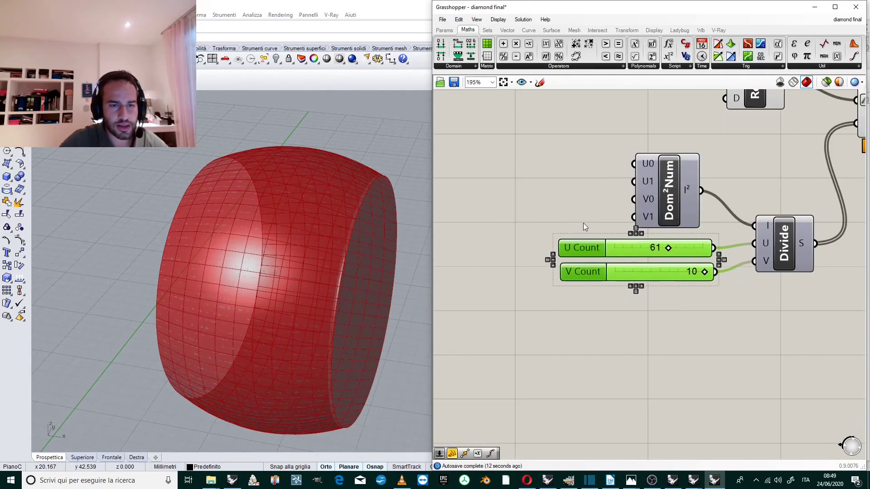
{"action": "left_click", "coordinate": [584, 223]}
- Rename the U Count slider as "number of diamond around bracelet"
{"action": "double_click", "coordinate": [546, 248]}
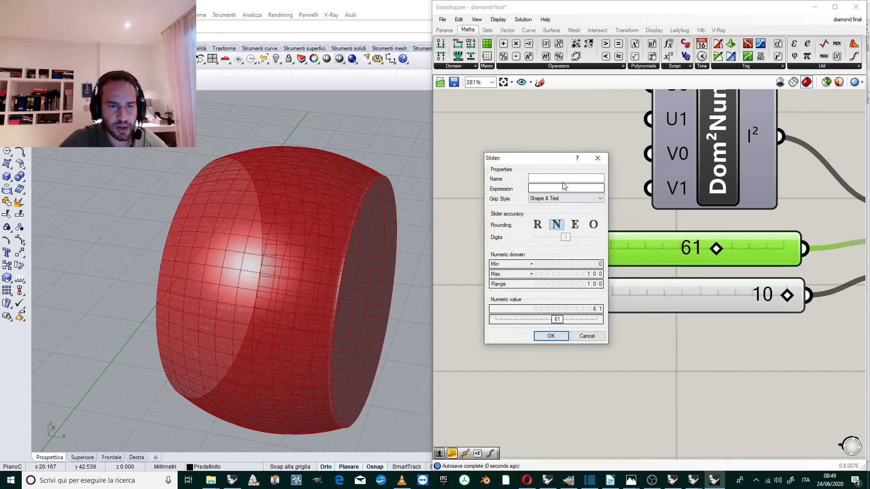
{"action": "left_click", "coordinate": [560, 177]}
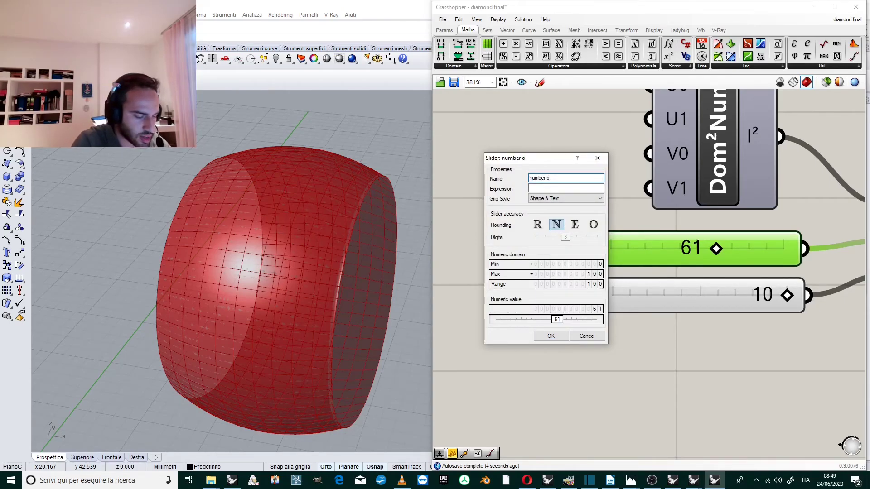
{"action": "type", "text": "diamo"}
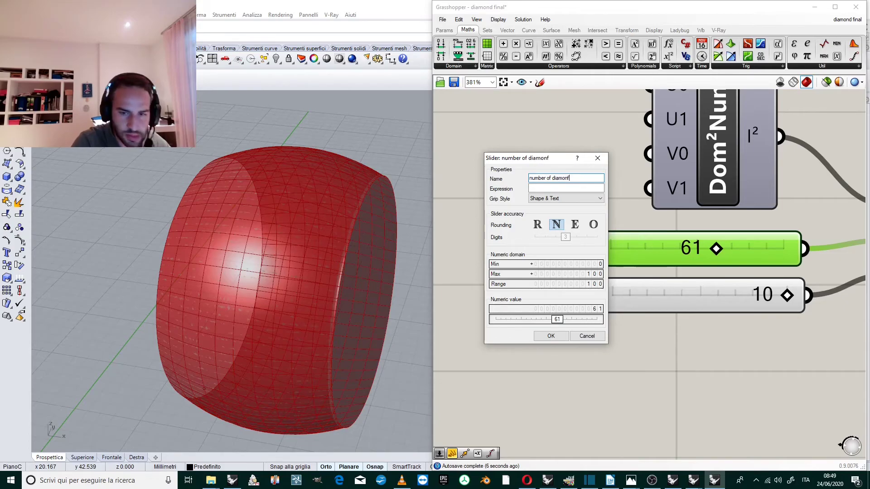
{"action": "type", "text": "nf"}
{"action": "key", "text": "BackSpace"}
{"action": "type", "text": "d "}
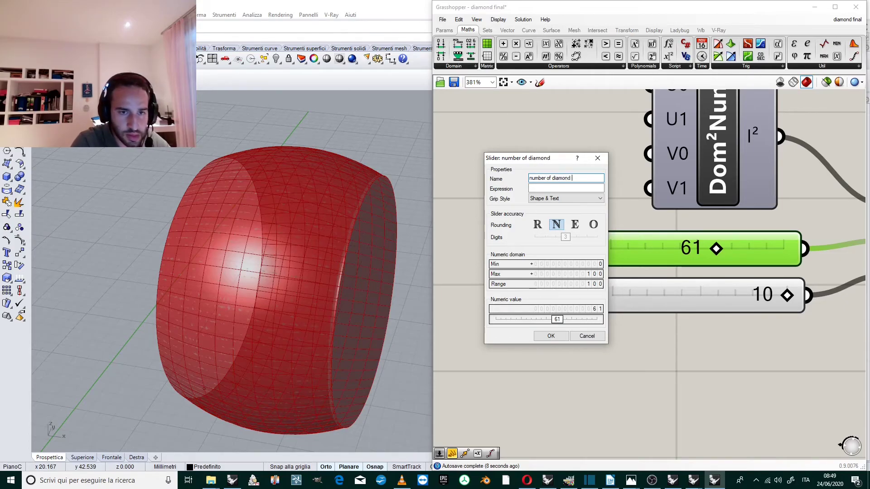
{"action": "type", "text": "around"}
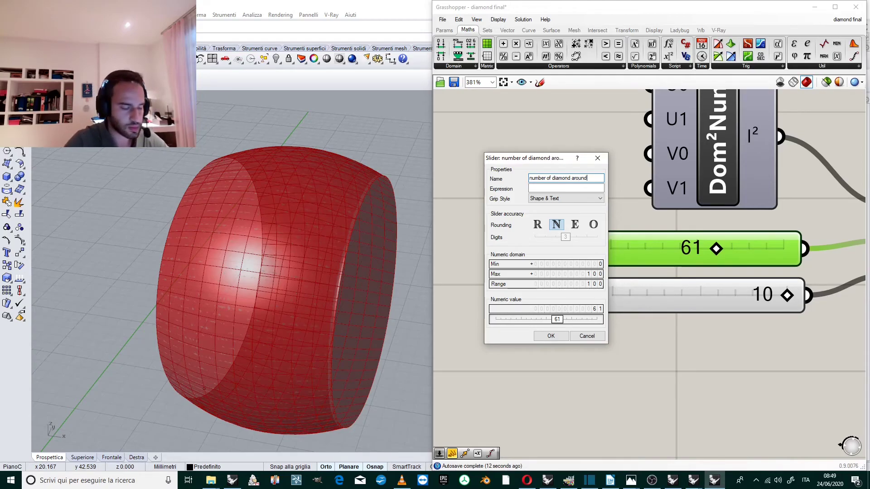
{"action": "type", "text": " bracelet"}
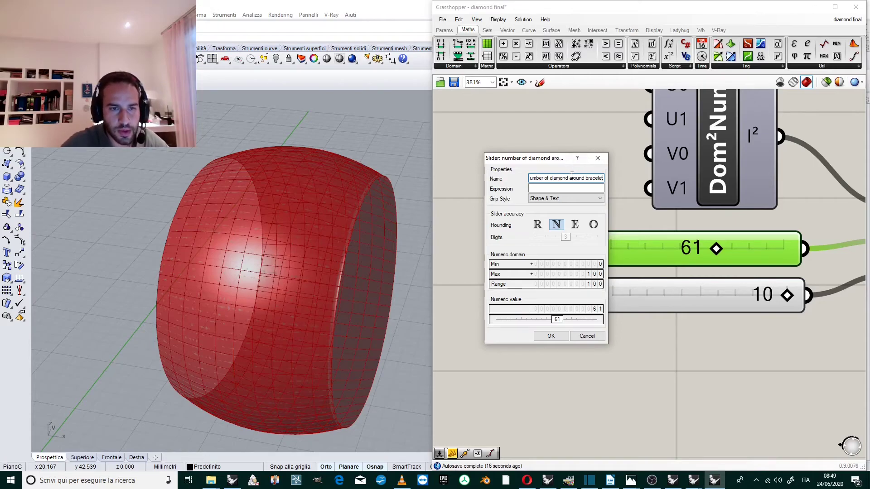
{"action": "left_click", "coordinate": [556, 336]}
- Rename the V Count slider as "number of row of diamonds"
{"action": "scroll", "coordinate": [594, 290], "scroll_direction": "down", "scroll_amount": 2}
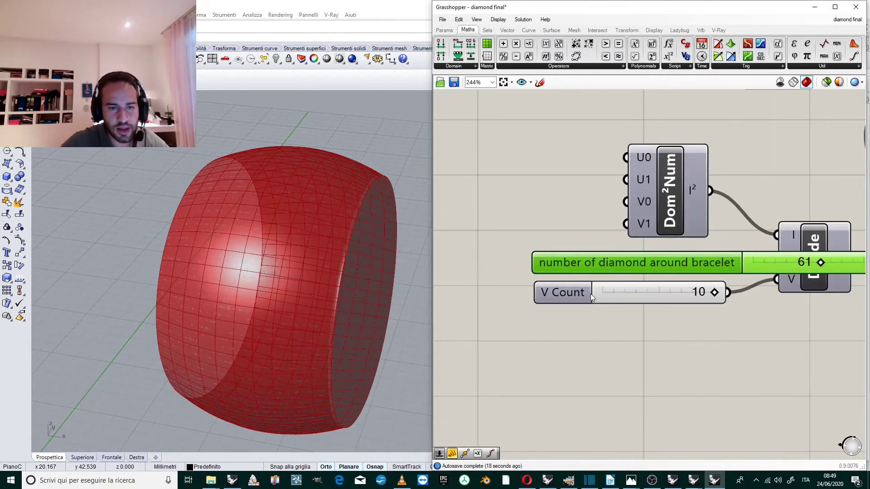
{"action": "right_click", "coordinate": [583, 294]}
{"action": "type", "text": "number of"}
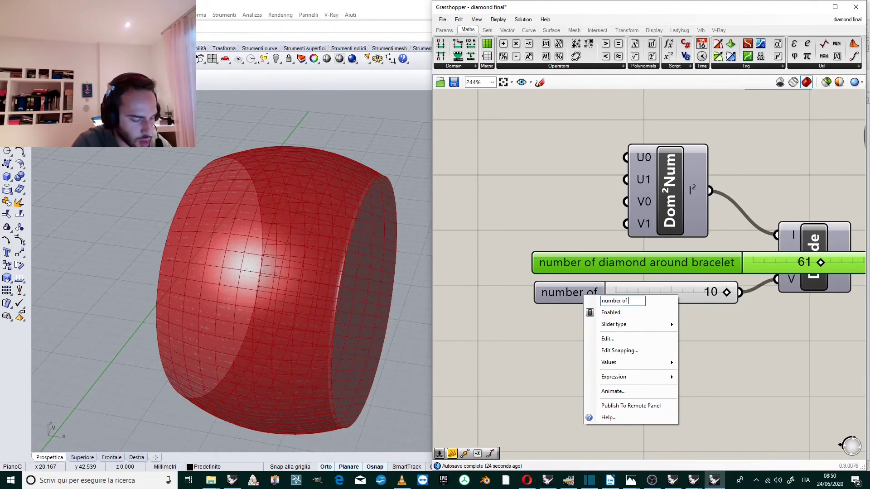
{"action": "type", "text": " diamon"}
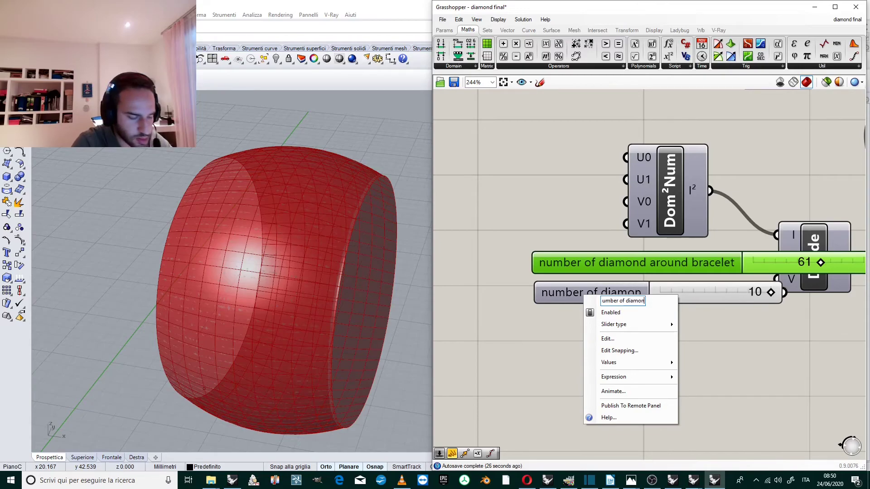
{"action": "type", "text": "d"}
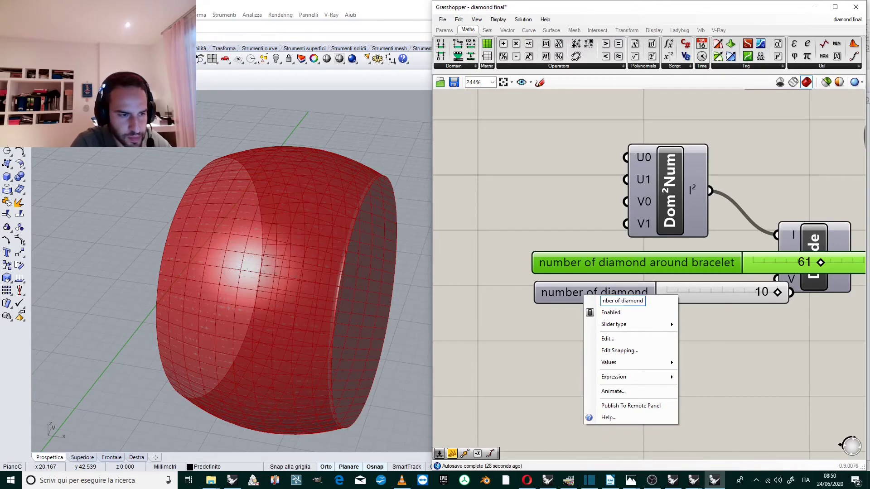
{"action": "key", "text": "BackSpace"}
{"action": "key", "text": "BackSpace"}
{"action": "key", "text": "BackSpace"}
{"action": "key", "text": "BackSpace"}
{"action": "key", "text": "BackSpace"}
{"action": "key", "text": "BackSpace"}
{"action": "key", "text": "BackSpace"}
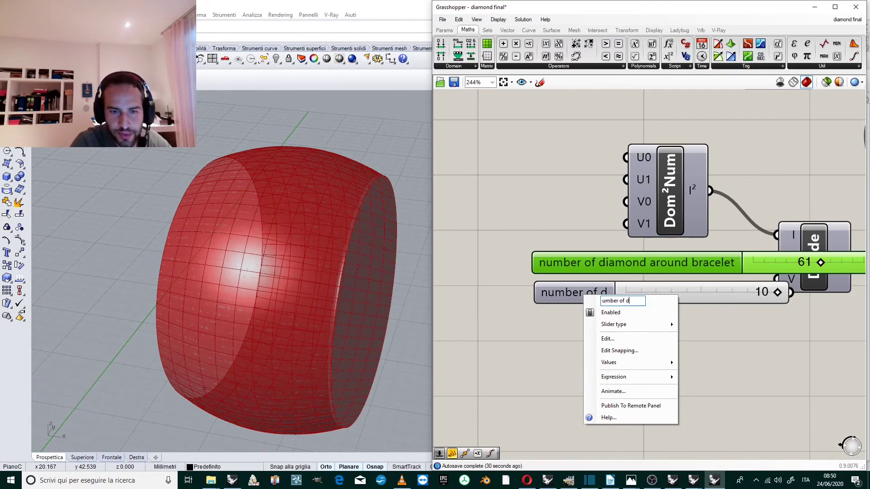
{"action": "type", "text": "ro"}
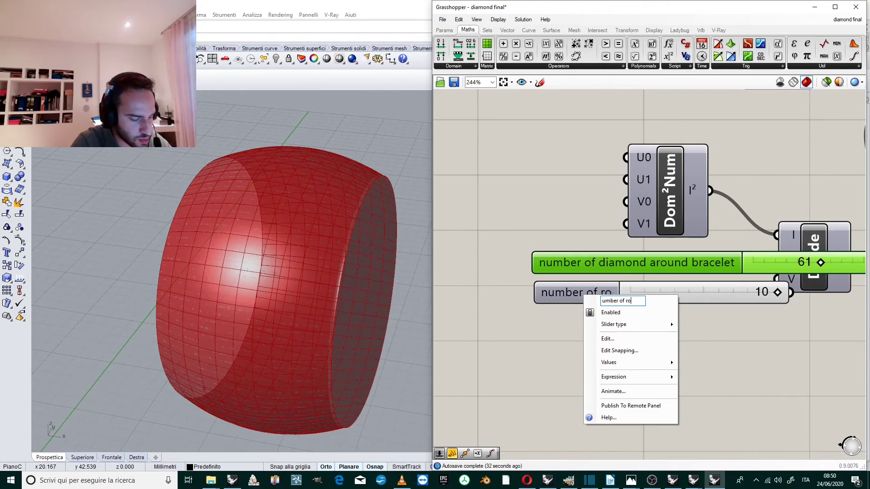
{"action": "type", "text": "w of diamonds"}
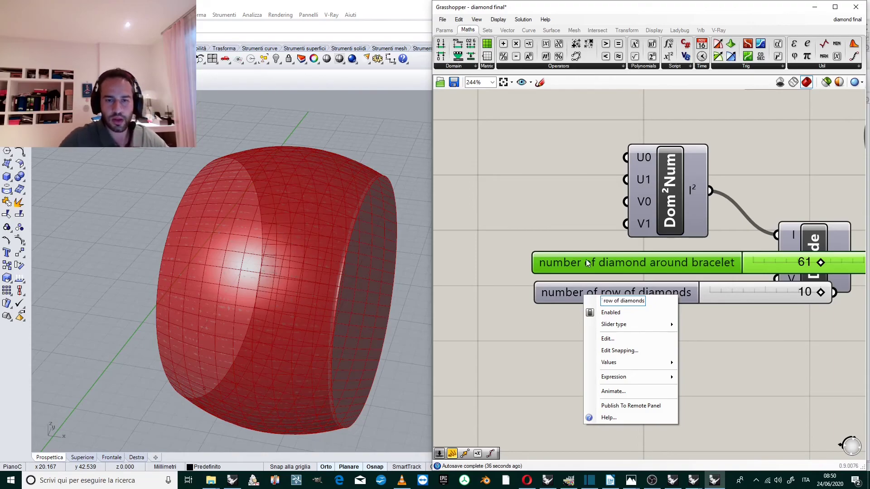
{"action": "key", "text": "Return"}
- Move the two renamed sliders together away from Divide Domain² so they no longer overlap it
{"action": "scroll", "coordinate": [514, 187], "scroll_direction": "down", "scroll_amount": 3}
{"action": "scroll", "coordinate": [589, 257], "scroll_direction": "up", "scroll_amount": 2}
{"action": "left_click_drag", "start_coordinate": [589, 256], "coordinate": [488, 210]}
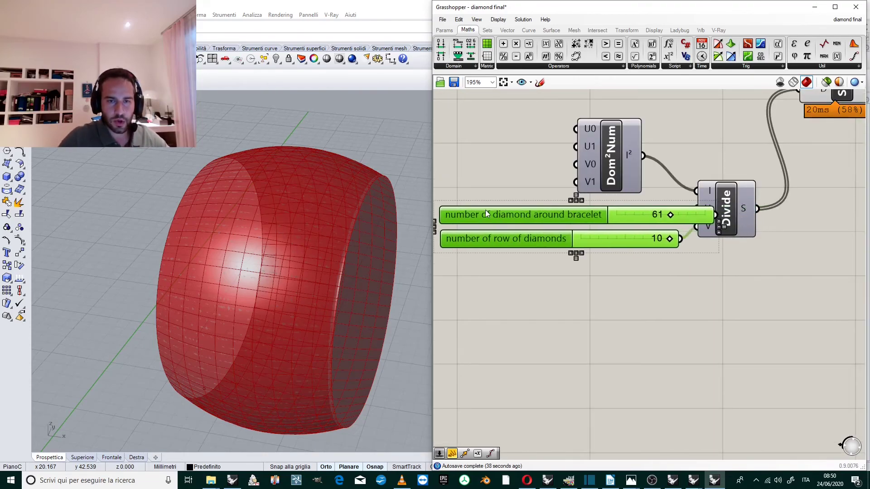
{"action": "scroll", "coordinate": [488, 210], "scroll_direction": "down", "scroll_amount": 2}
{"action": "scroll", "coordinate": [758, 184], "scroll_direction": "up", "scroll_amount": 1}
{"action": "left_click", "coordinate": [763, 177]}
{"action": "left_click", "coordinate": [789, 263]}
- Nudge the Isotrim component slightly down on the canvas
{"action": "scroll", "coordinate": [715, 215], "scroll_direction": "down", "scroll_amount": 3}
{"action": "scroll", "coordinate": [748, 200], "scroll_direction": "up", "scroll_amount": 1}
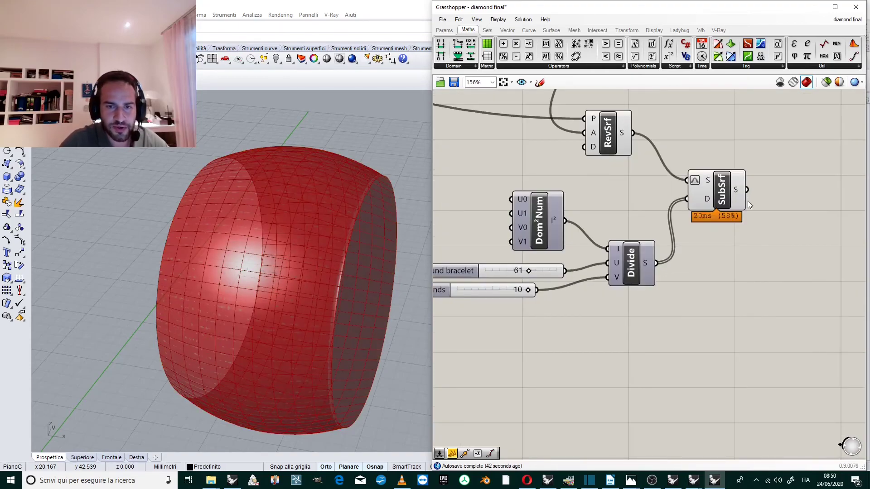
{"action": "scroll", "coordinate": [707, 217], "scroll_direction": "up", "scroll_amount": 2}
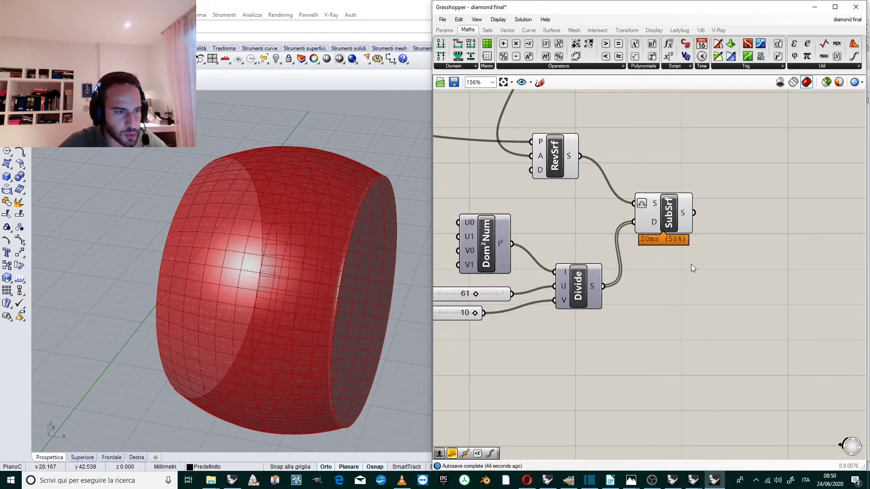
{"action": "left_click_drag", "start_coordinate": [667, 220], "coordinate": [669, 229]}
{"action": "left_click", "coordinate": [736, 203]}
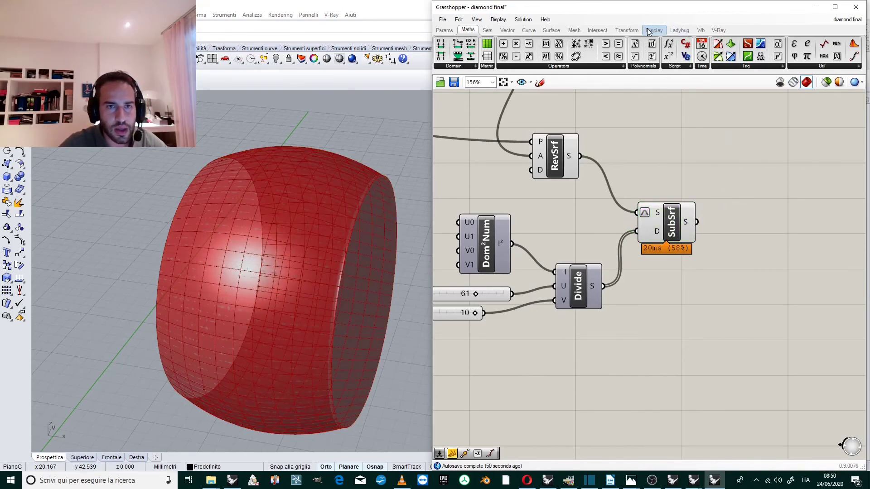
- Add a Surface Box component below the Isotrim, wiring the Isotrim's S output to S and the Divide Domain² S output to D
{"action": "left_click", "coordinate": [551, 30]}
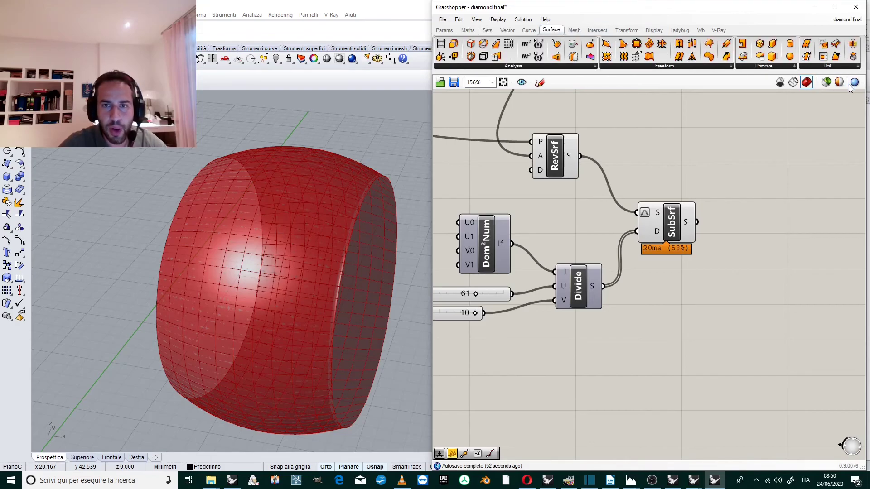
{"action": "left_click", "coordinate": [829, 66]}
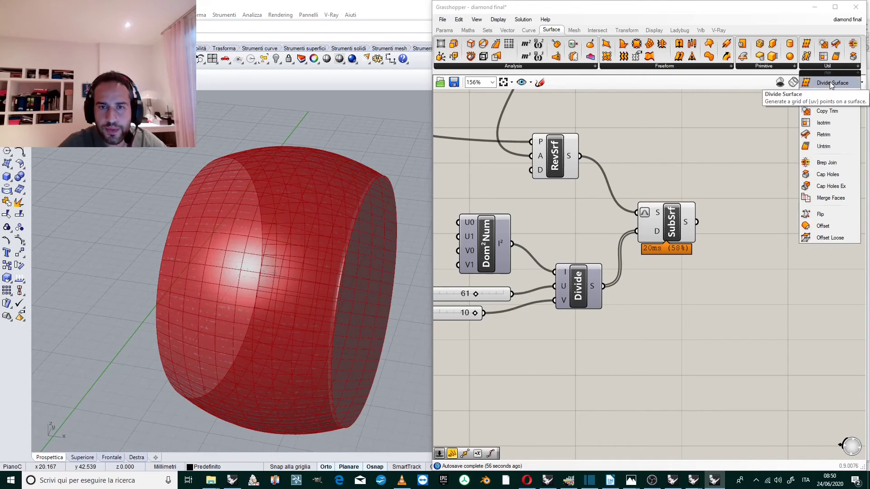
{"action": "left_click", "coordinate": [634, 34]}
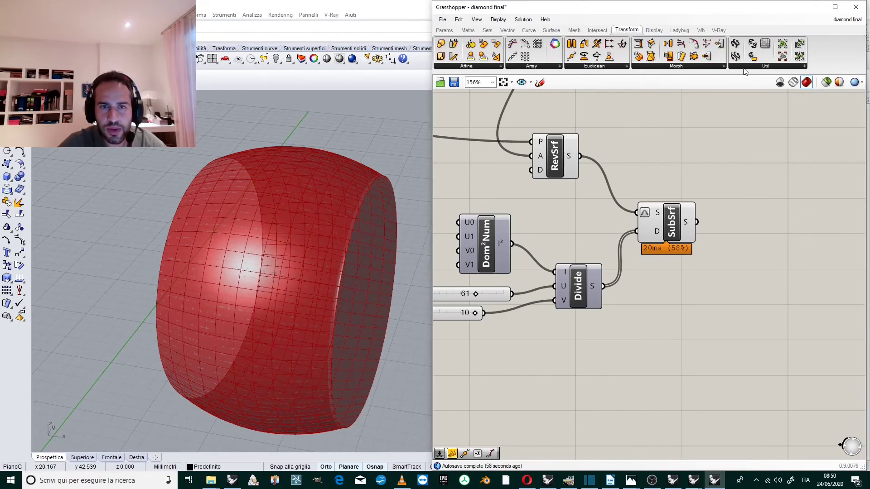
{"action": "left_click", "coordinate": [714, 65]}
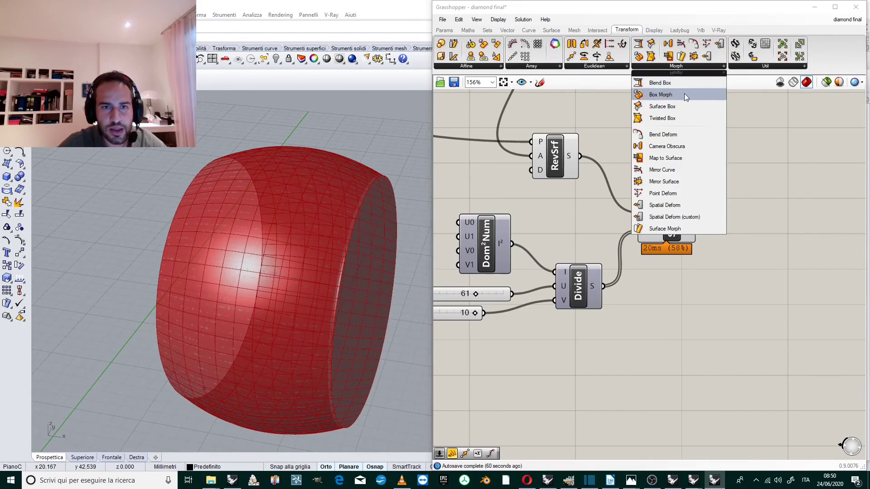
{"action": "left_click", "coordinate": [670, 107]}
{"action": "left_click", "coordinate": [727, 267]}
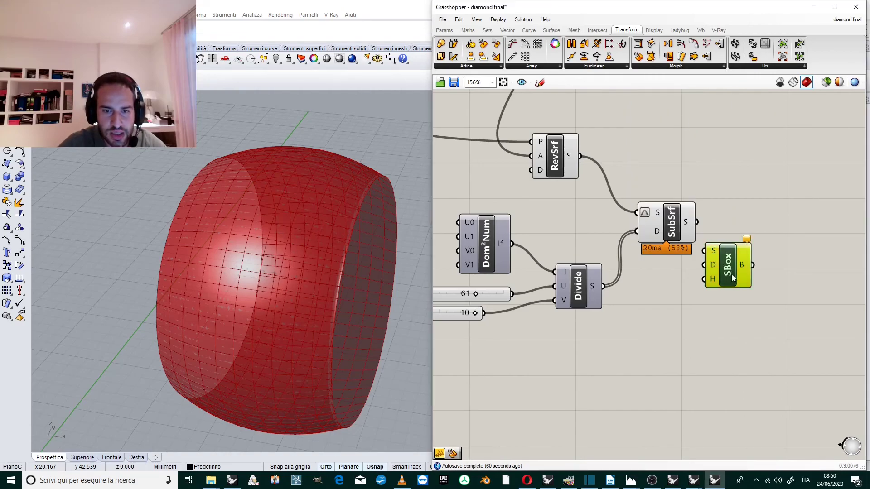
{"action": "left_click_drag", "start_coordinate": [701, 228], "coordinate": [696, 303]}
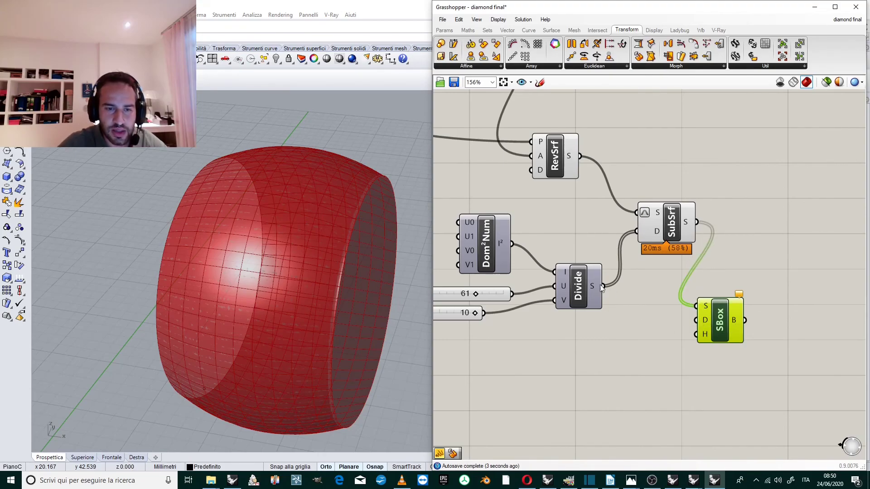
{"action": "left_click_drag", "start_coordinate": [606, 287], "coordinate": [688, 322]}
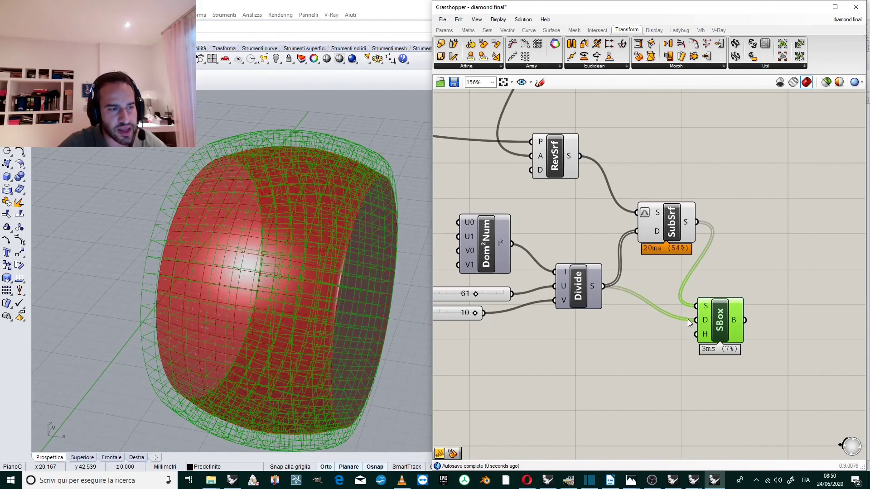
- Examine the surface boxes around the bracelet in the perspective viewport, checking their orientation and height from several angles
{"action": "right_click_drag", "start_coordinate": [290, 181], "coordinate": [329, 199]}
{"action": "scroll", "coordinate": [351, 285], "scroll_direction": "down", "scroll_amount": 5}
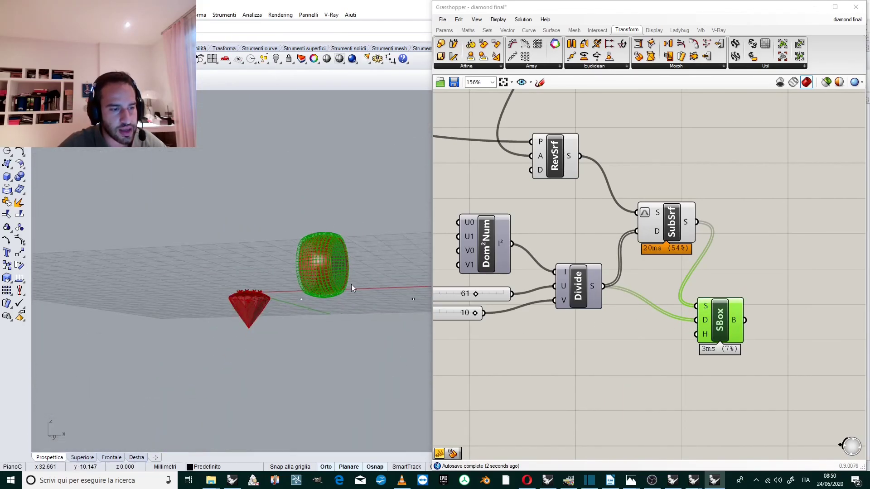
{"action": "scroll", "coordinate": [284, 216], "scroll_direction": "up", "scroll_amount": 6}
{"action": "scroll", "coordinate": [322, 324], "scroll_direction": "down", "scroll_amount": 3}
{"action": "scroll", "coordinate": [332, 282], "scroll_direction": "up", "scroll_amount": 1}
{"action": "right_click_drag", "start_coordinate": [332, 281], "coordinate": [334, 251]}
{"action": "scroll", "coordinate": [295, 201], "scroll_direction": "up", "scroll_amount": 2}
{"action": "right_click_drag", "start_coordinate": [294, 200], "coordinate": [338, 226]}
{"action": "scroll", "coordinate": [338, 226], "scroll_direction": "down", "scroll_amount": 3}
{"action": "scroll", "coordinate": [285, 236], "scroll_direction": "up", "scroll_amount": 2}
{"action": "right_click_drag", "start_coordinate": [284, 236], "coordinate": [224, 232]}
{"action": "scroll", "coordinate": [236, 252], "scroll_direction": "up", "scroll_amount": 4}
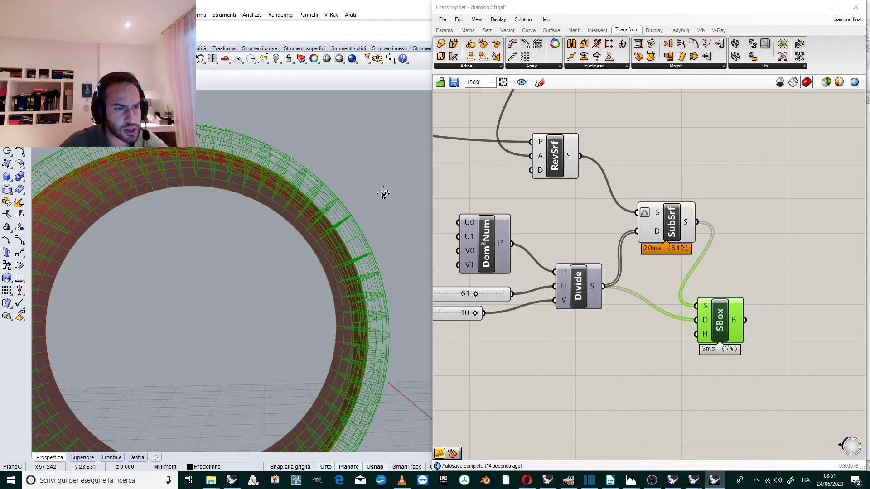
{"action": "scroll", "coordinate": [270, 215], "scroll_direction": "down", "scroll_amount": 3}
{"action": "scroll", "coordinate": [289, 211], "scroll_direction": "up", "scroll_amount": 3}
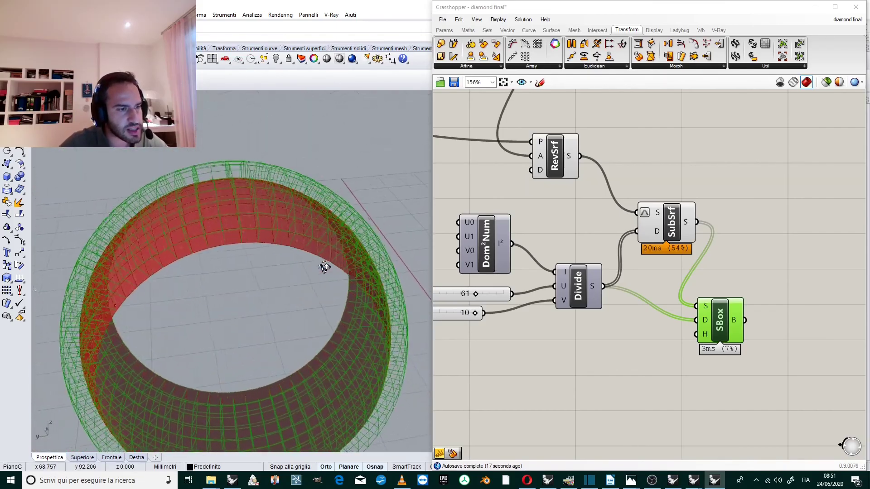
{"action": "scroll", "coordinate": [295, 208], "scroll_direction": "up", "scroll_amount": 2}
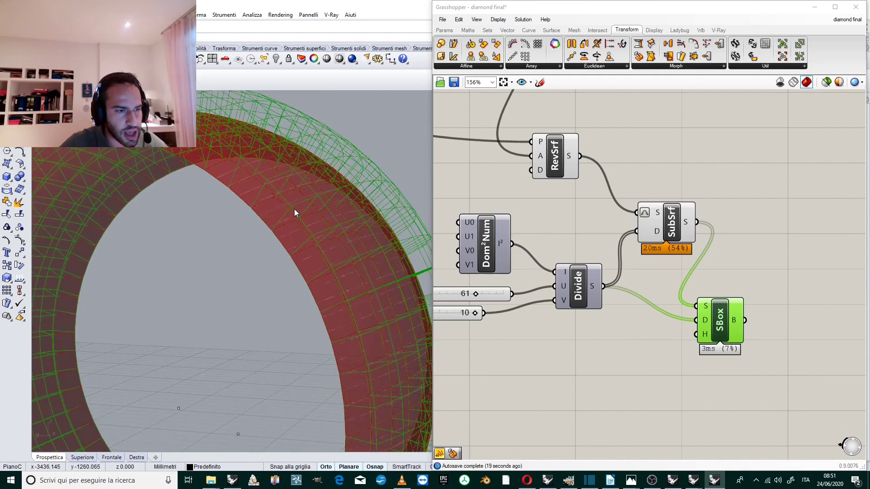
{"action": "scroll", "coordinate": [325, 218], "scroll_direction": "down", "scroll_amount": 4}
{"action": "scroll", "coordinate": [357, 252], "scroll_direction": "up", "scroll_amount": 3}
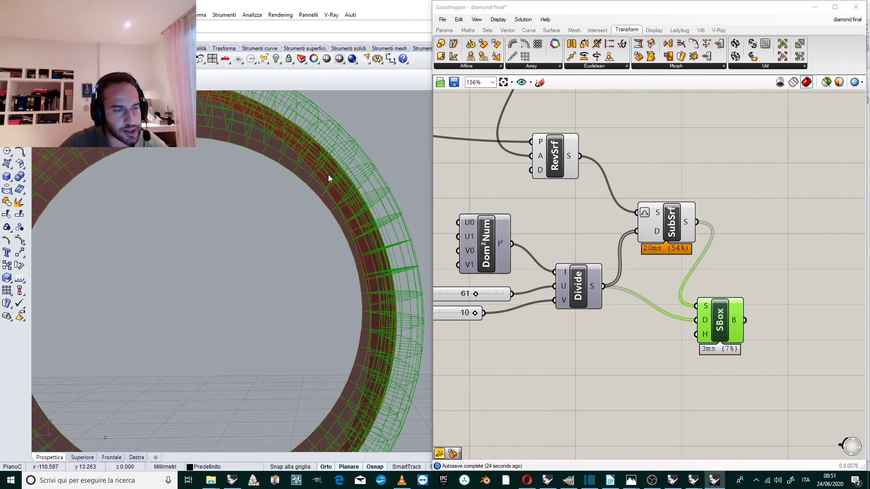
{"action": "scroll", "coordinate": [336, 198], "scroll_direction": "down", "scroll_amount": 3}
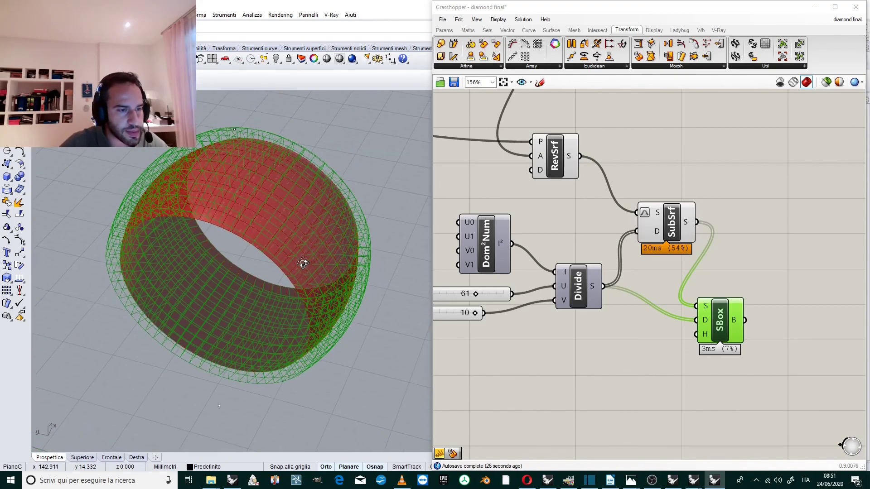